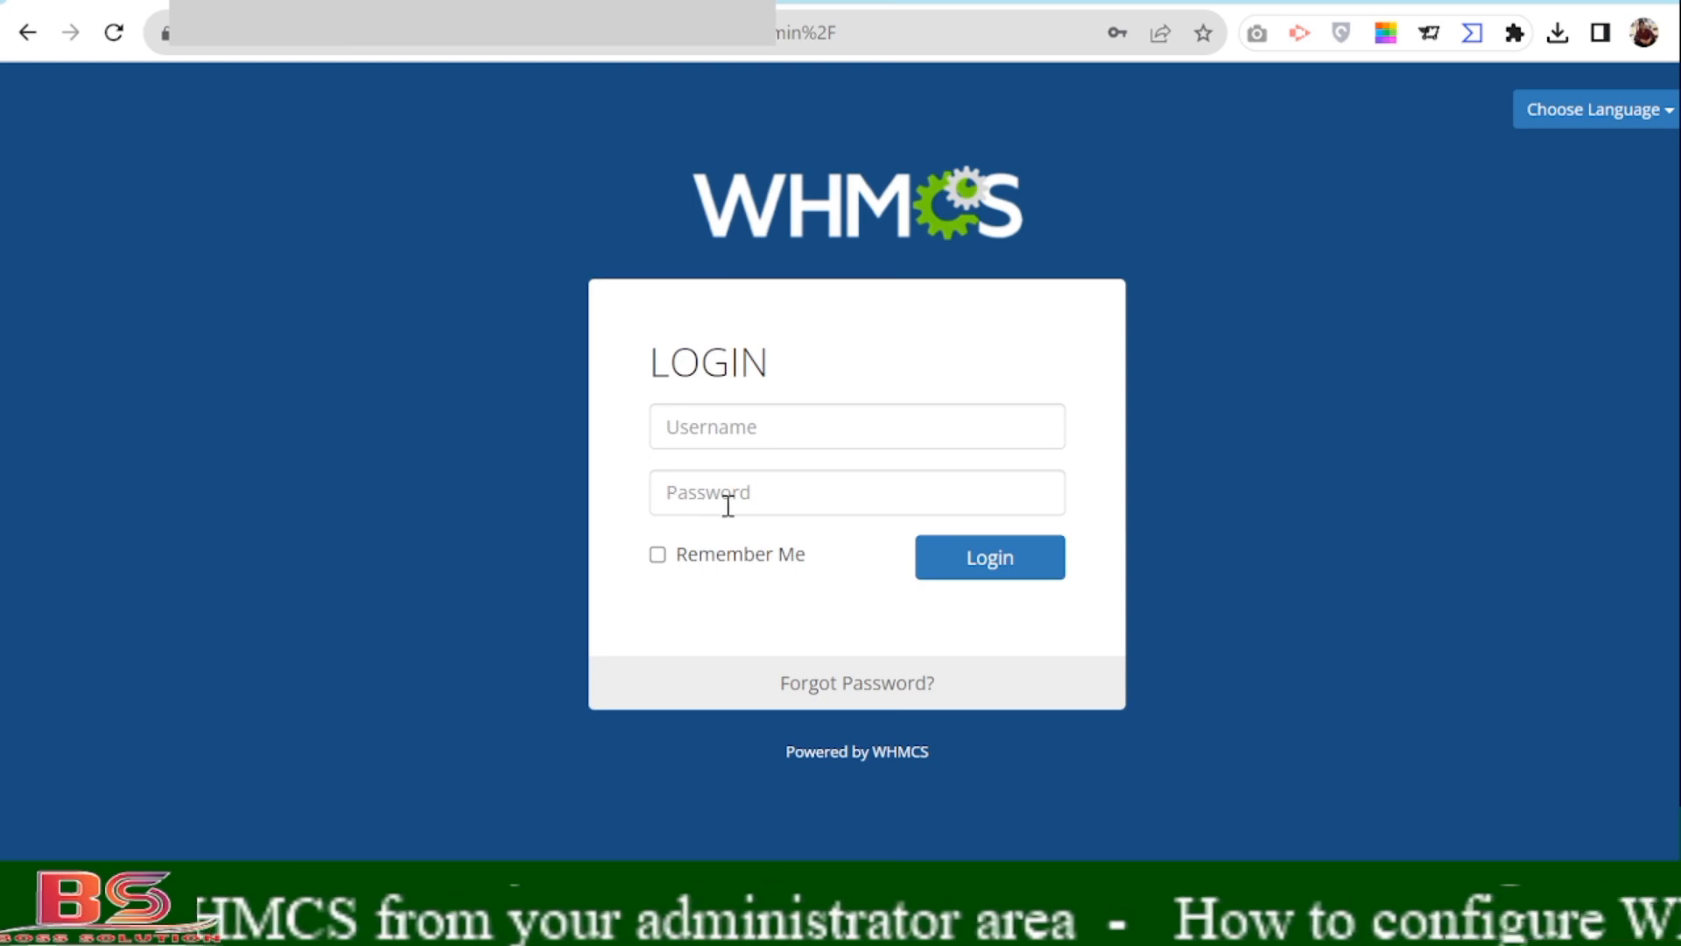
Tick Remember Me, autofill the saved admin username and password, and log in to WHMCS.
left_click(664, 563)
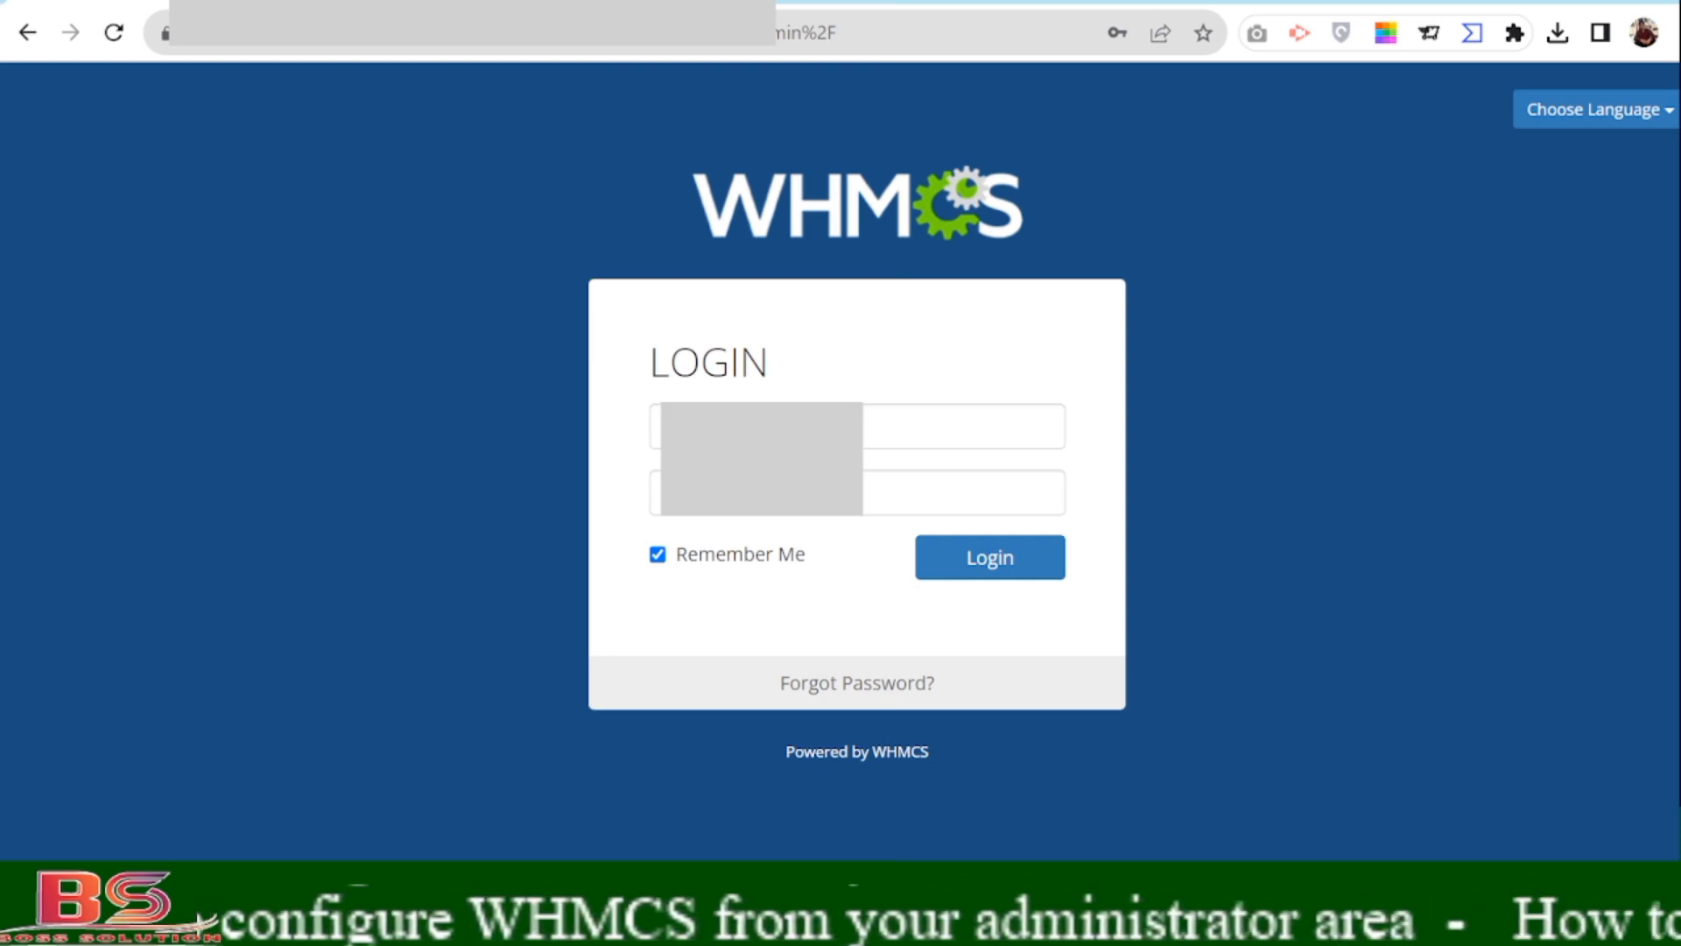
left_click(723, 425)
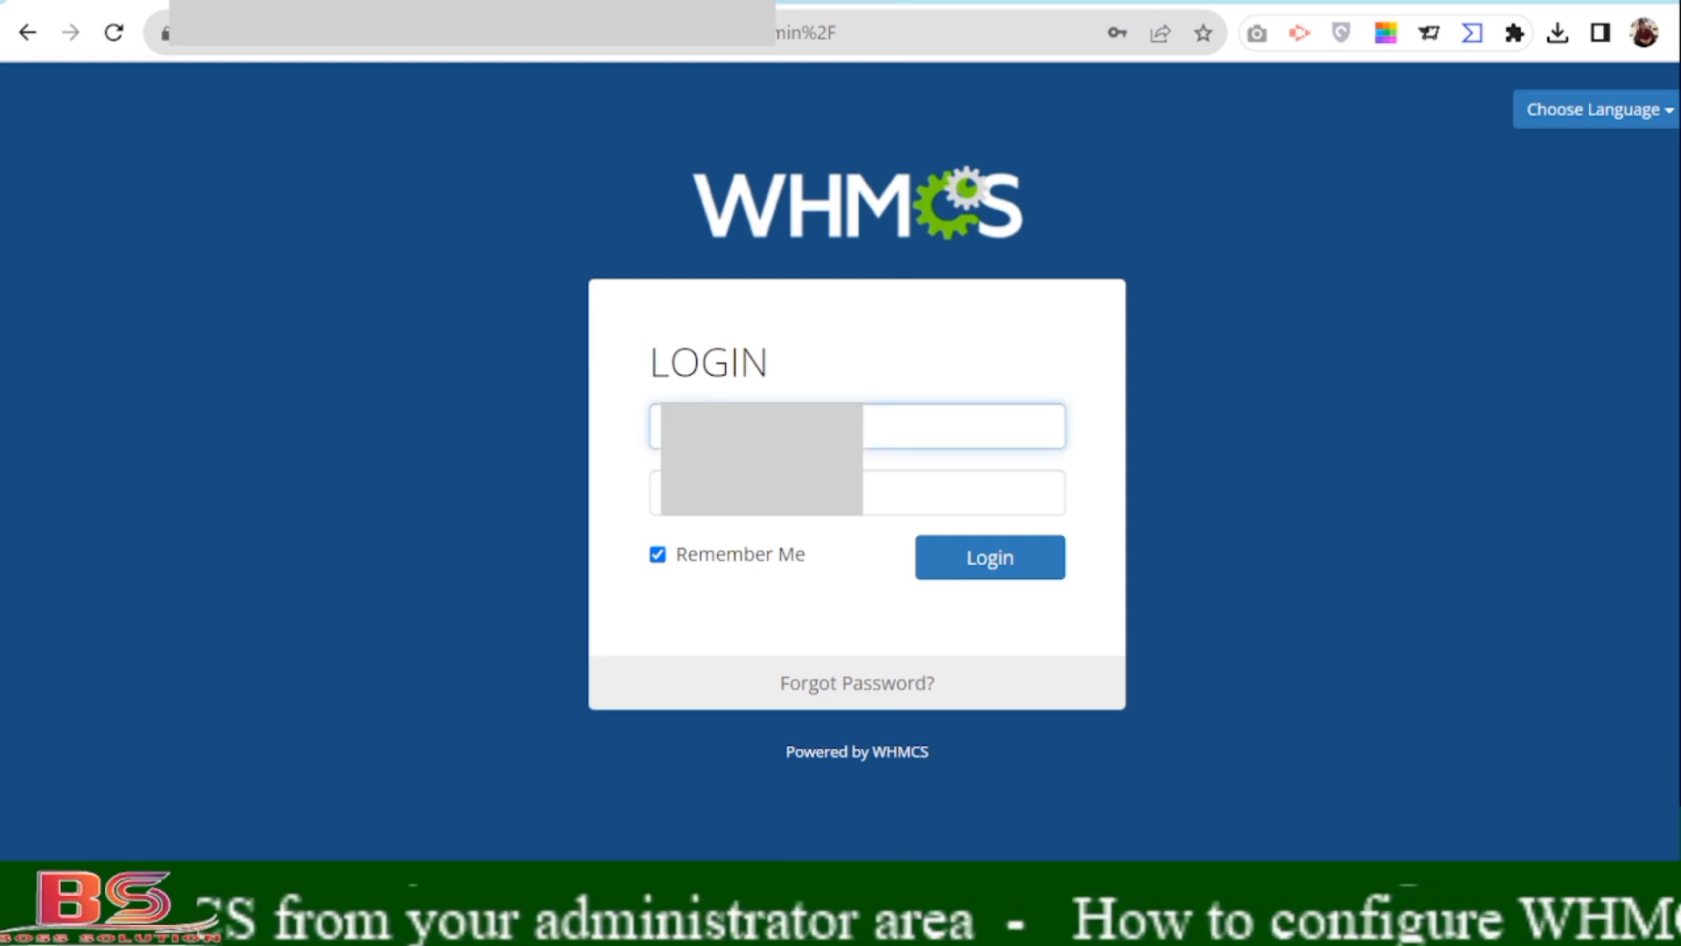
left_click(736, 480)
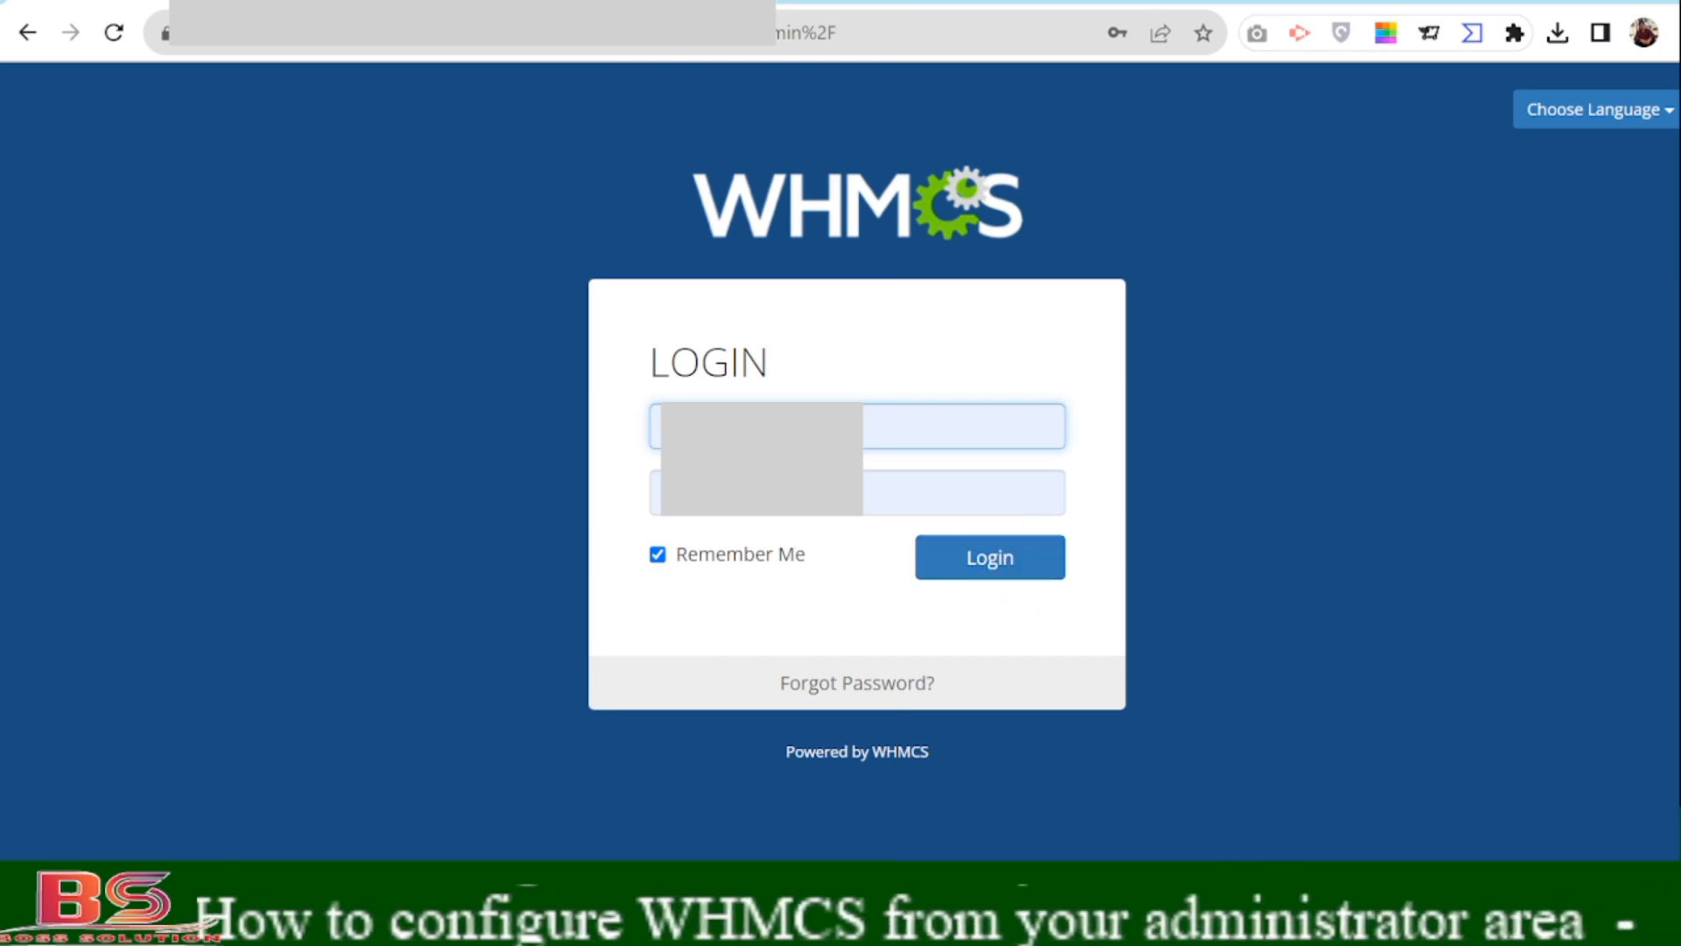
left_click(1401, 923)
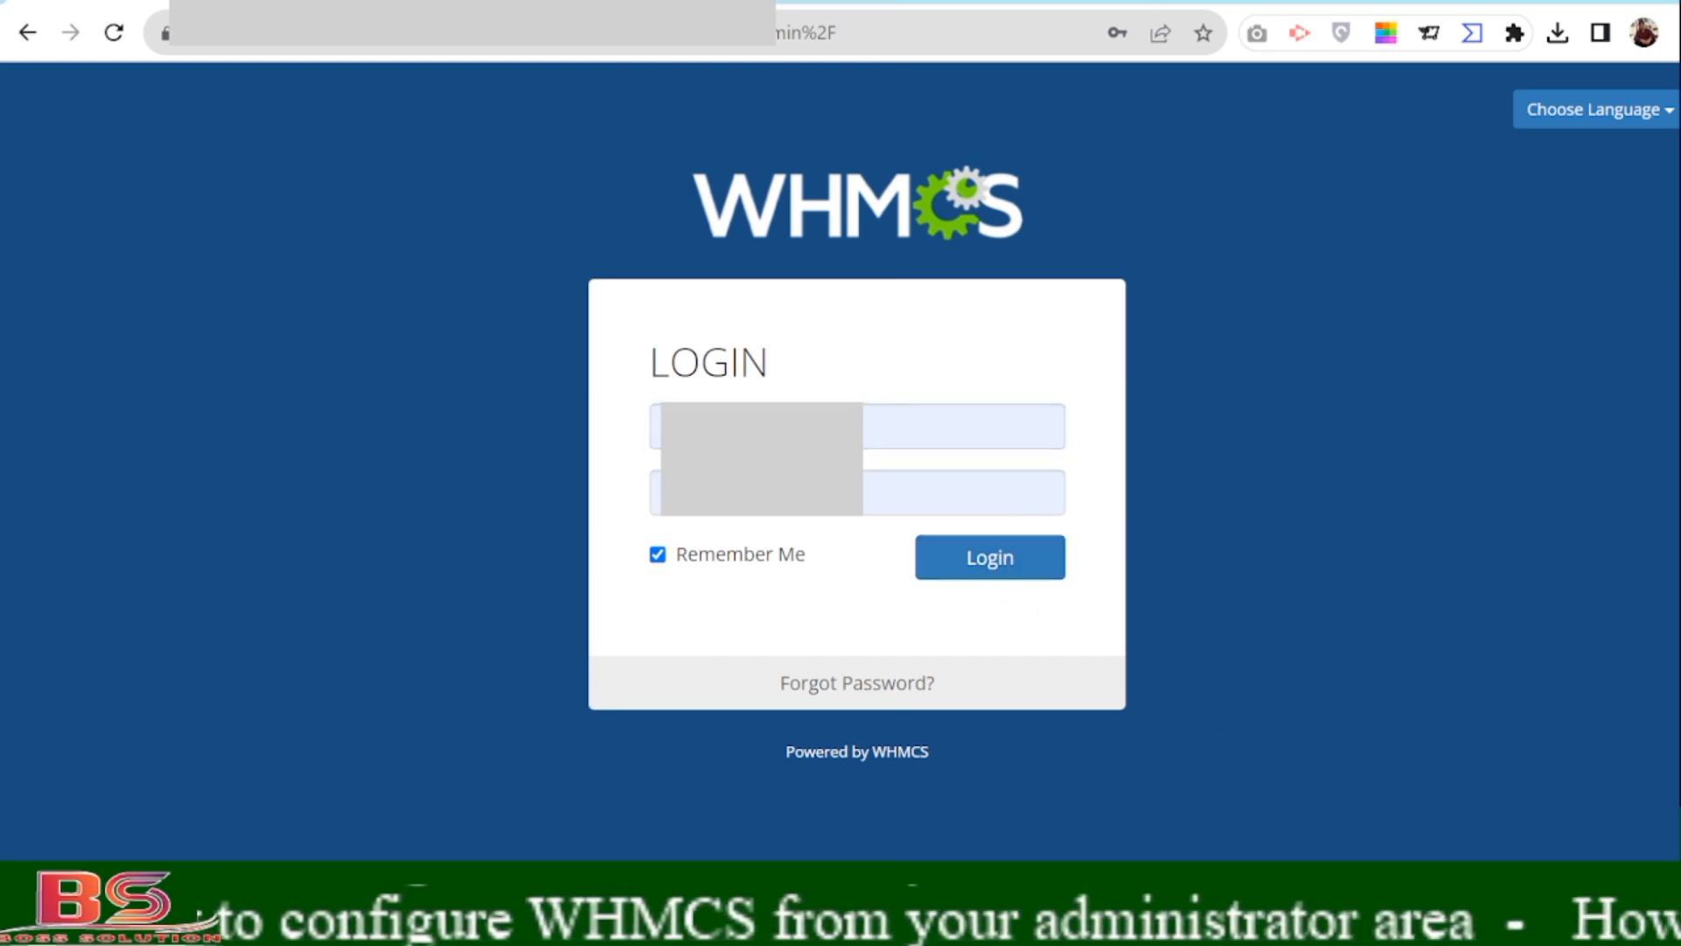
left_click(998, 565)
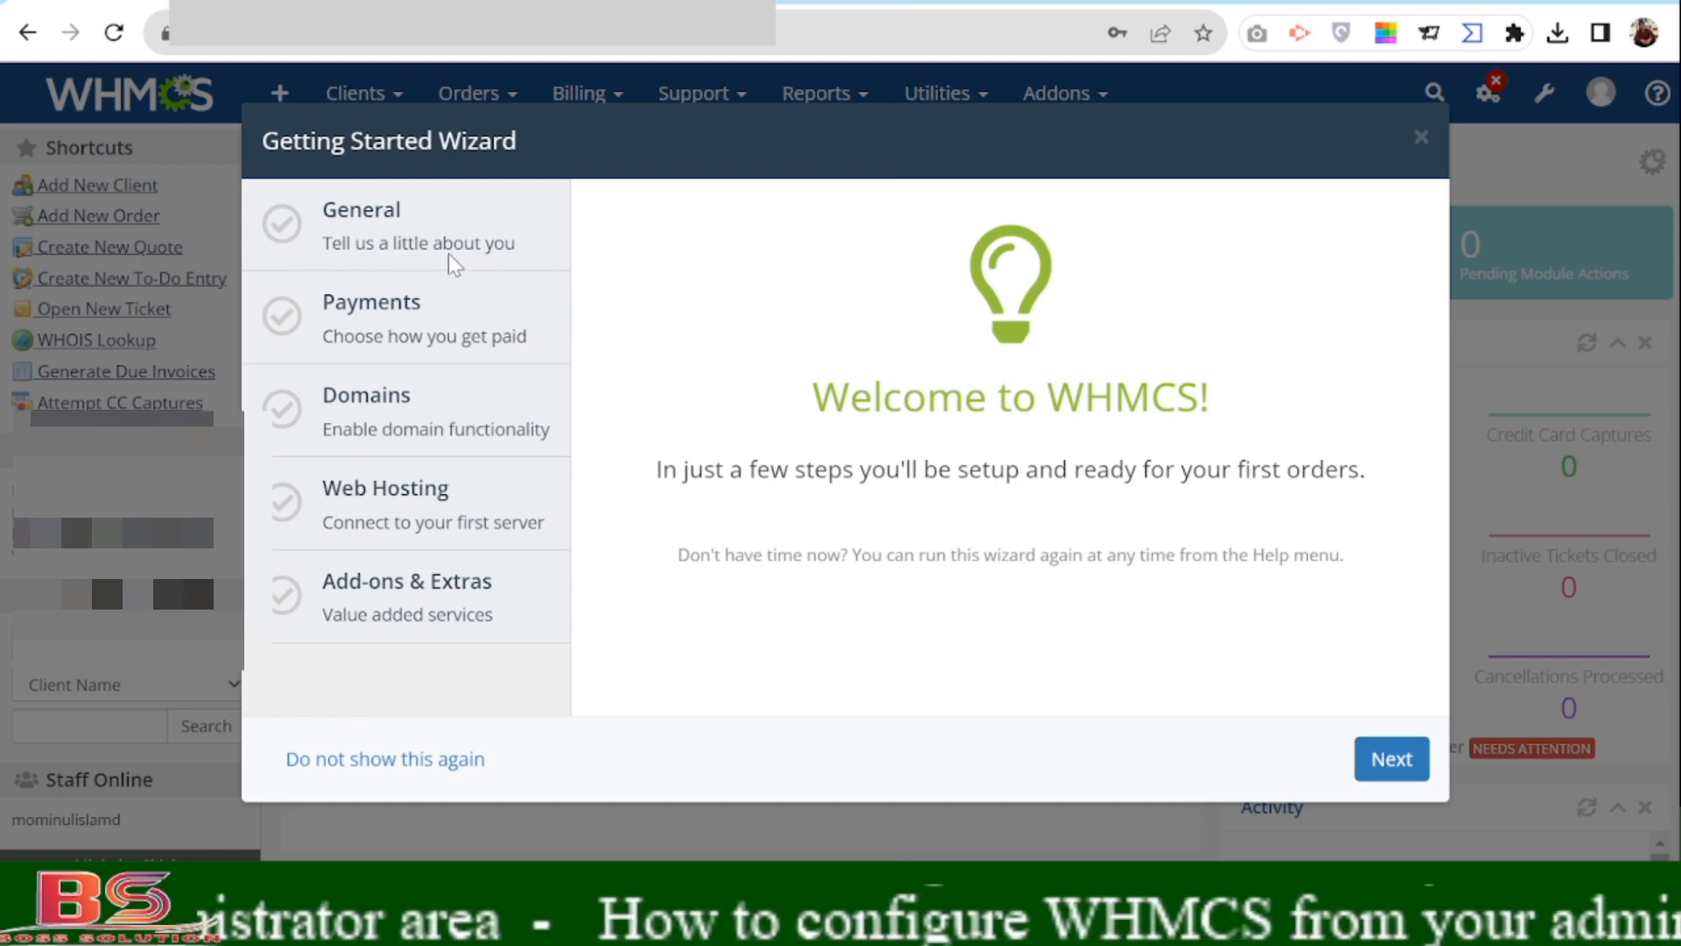
Advance past the wizard welcome screen and select the existing Company Name value.
left_click(1392, 763)
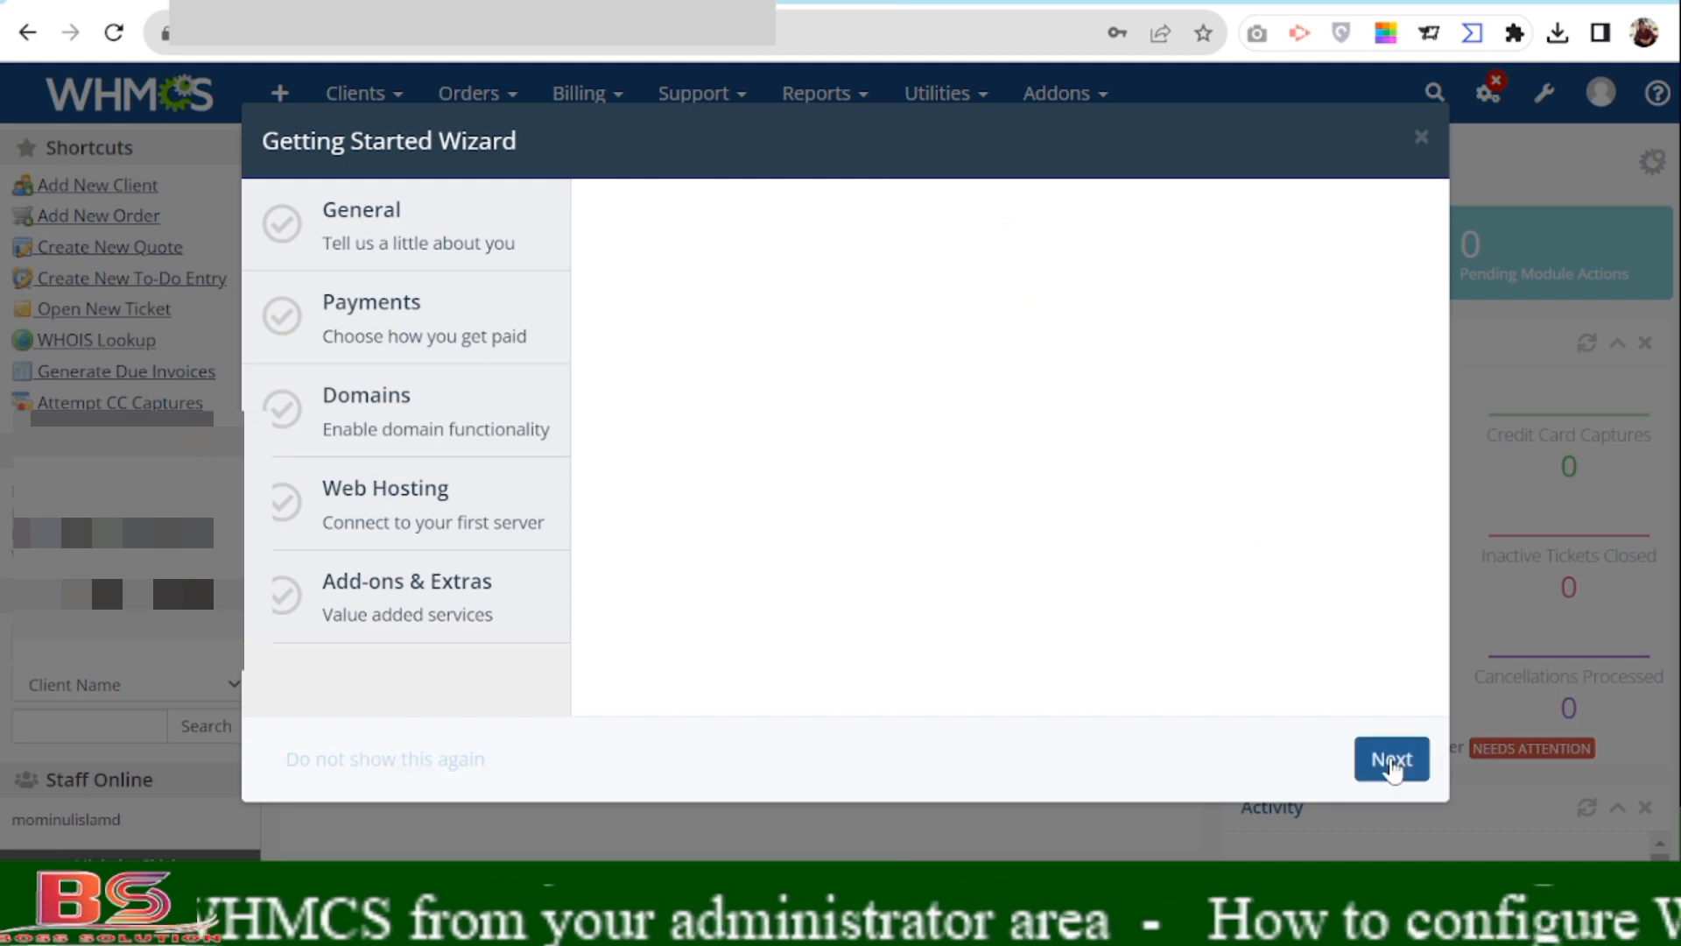
left_click_drag(886, 289, 747, 295)
Change the Company Name to 'BOSS Solution' and upload Boss-Logo.png as the logo.
key("BackSpace")
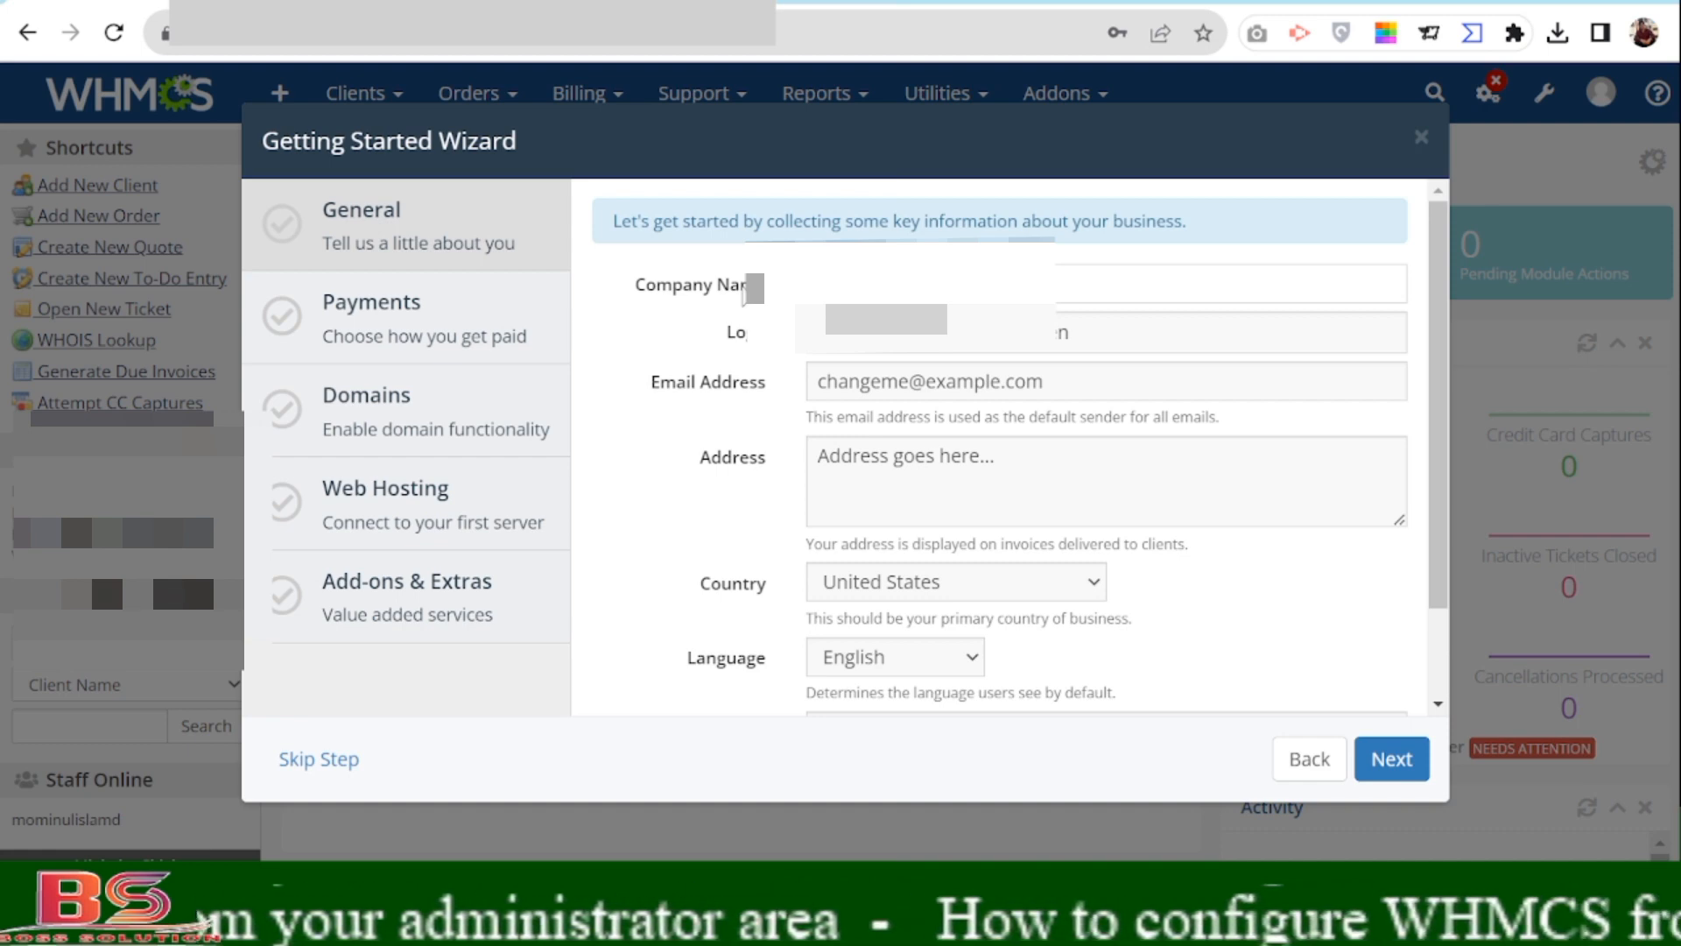
type("B")
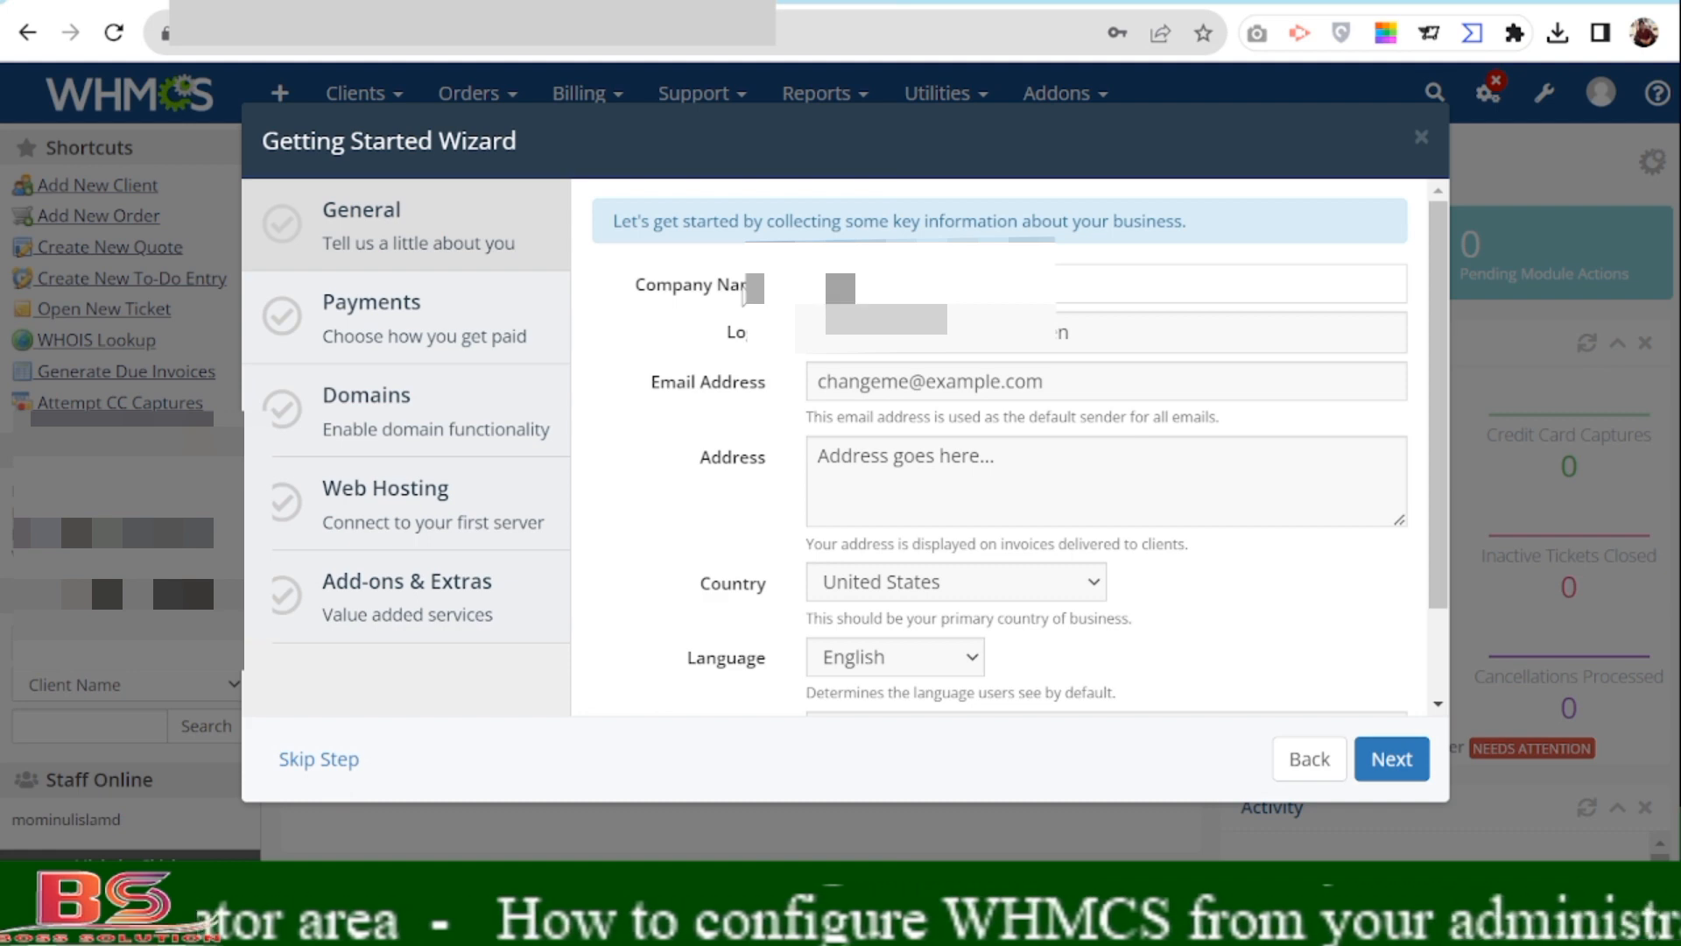
type("OSS Sol")
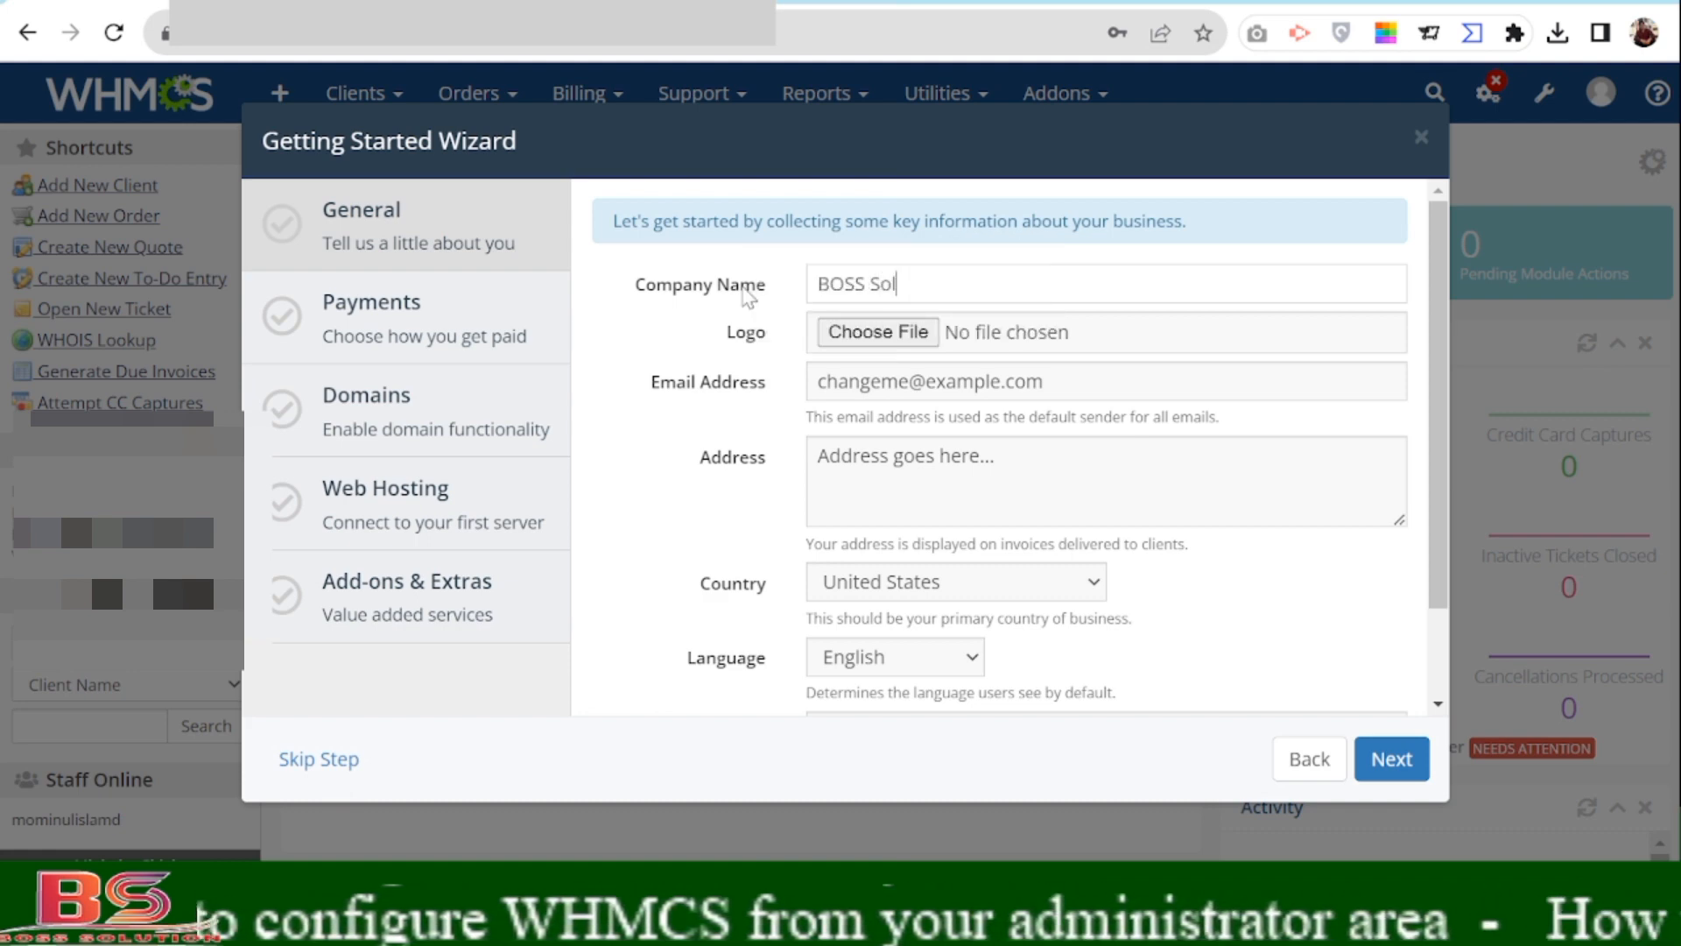
type("ution")
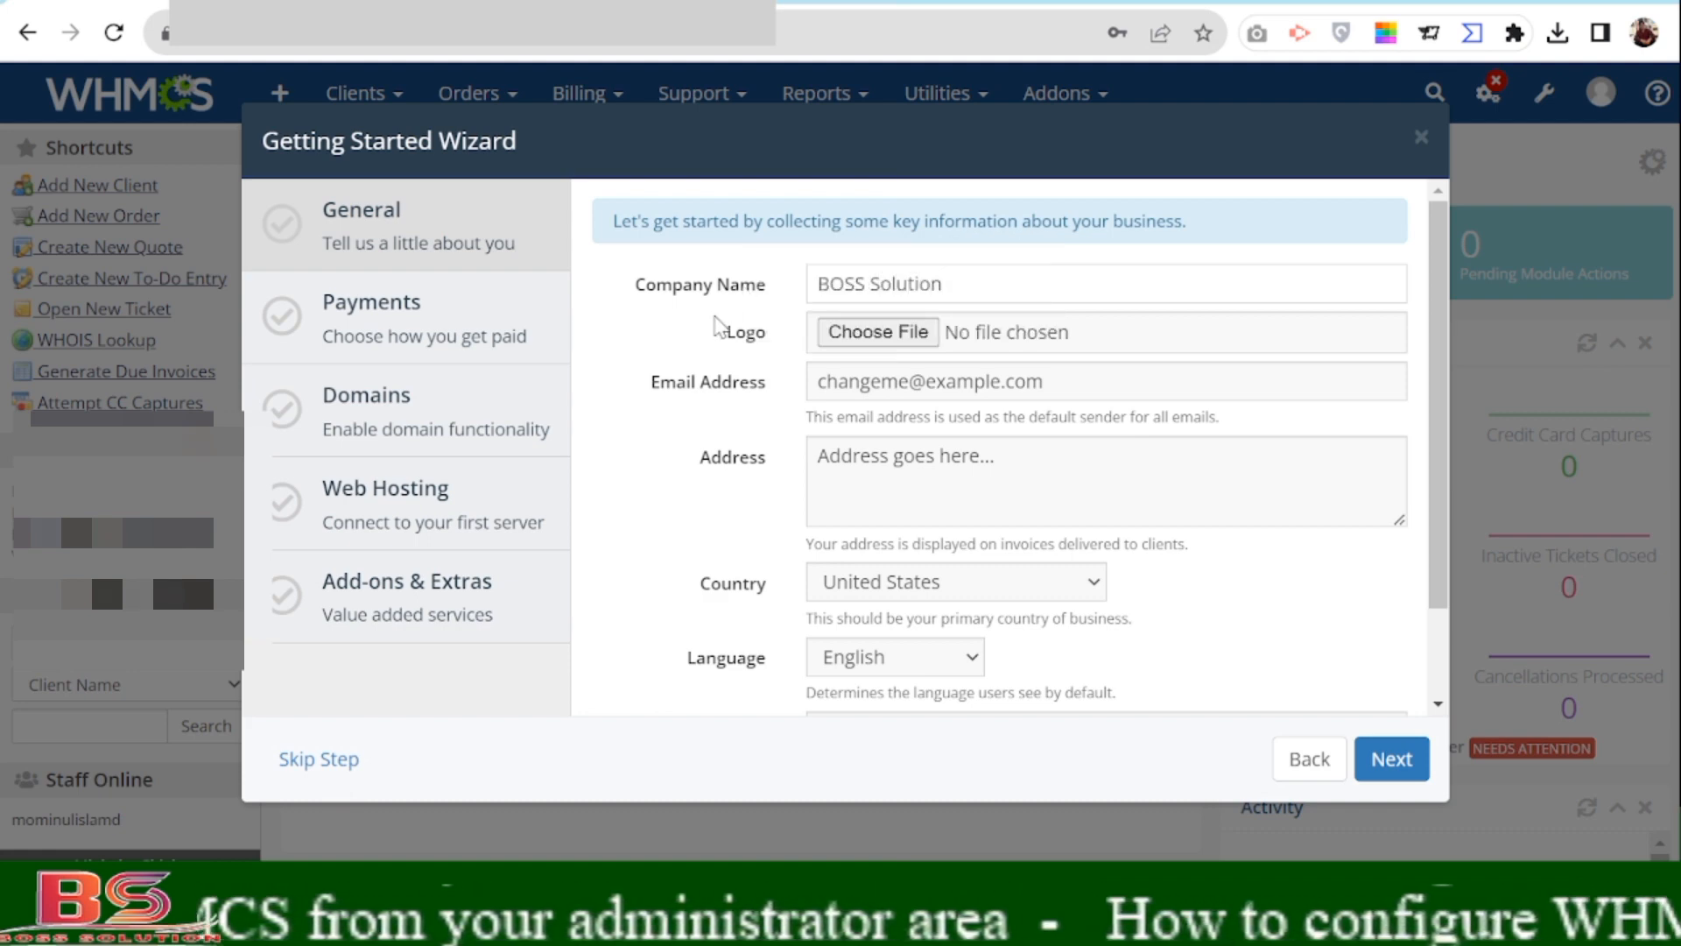
left_click(684, 387)
left_click(868, 335)
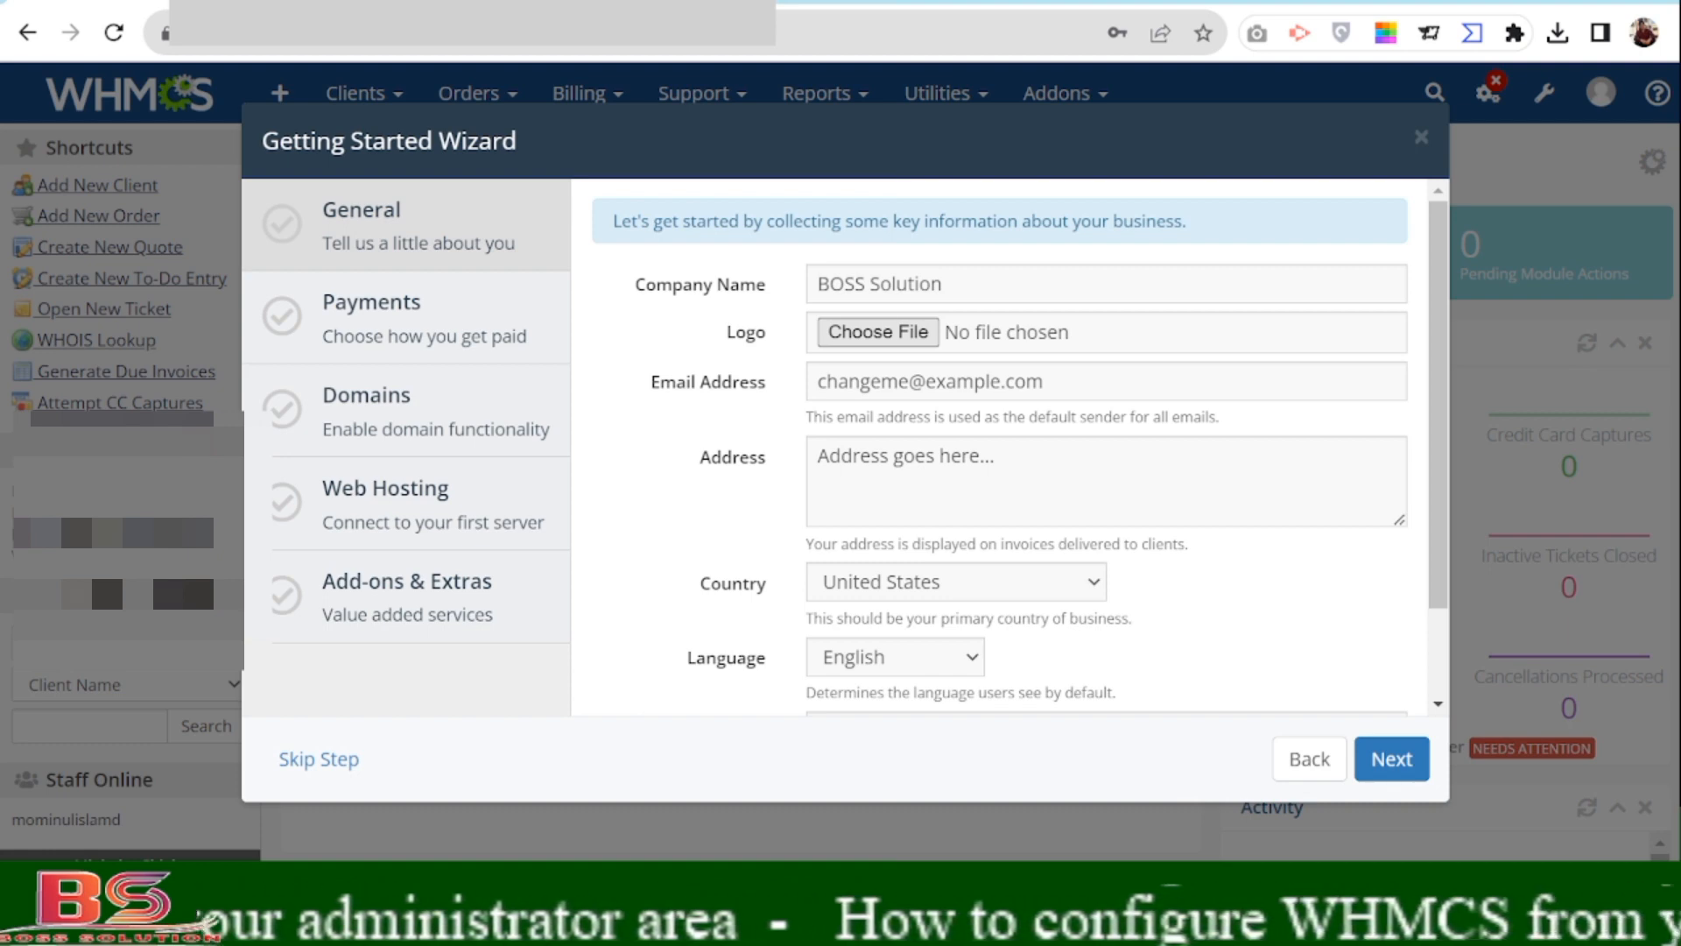
left_click(1478, 821)
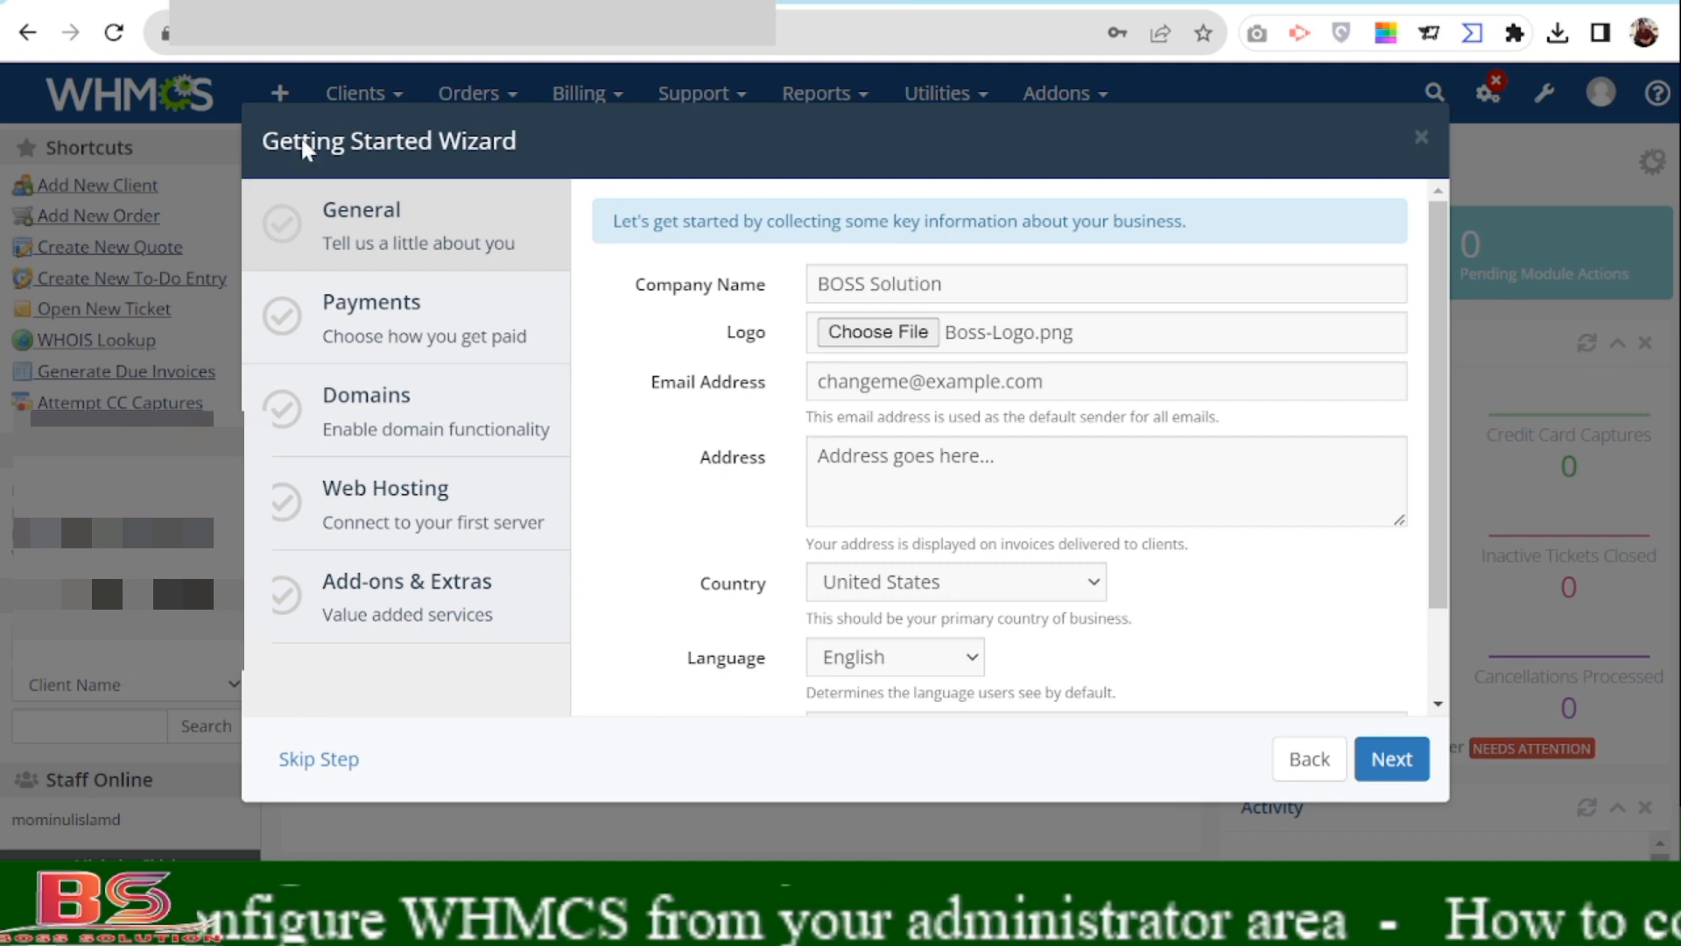
Load the client portal site in a new browser tab from the pasted URL.
left_click(412, 49)
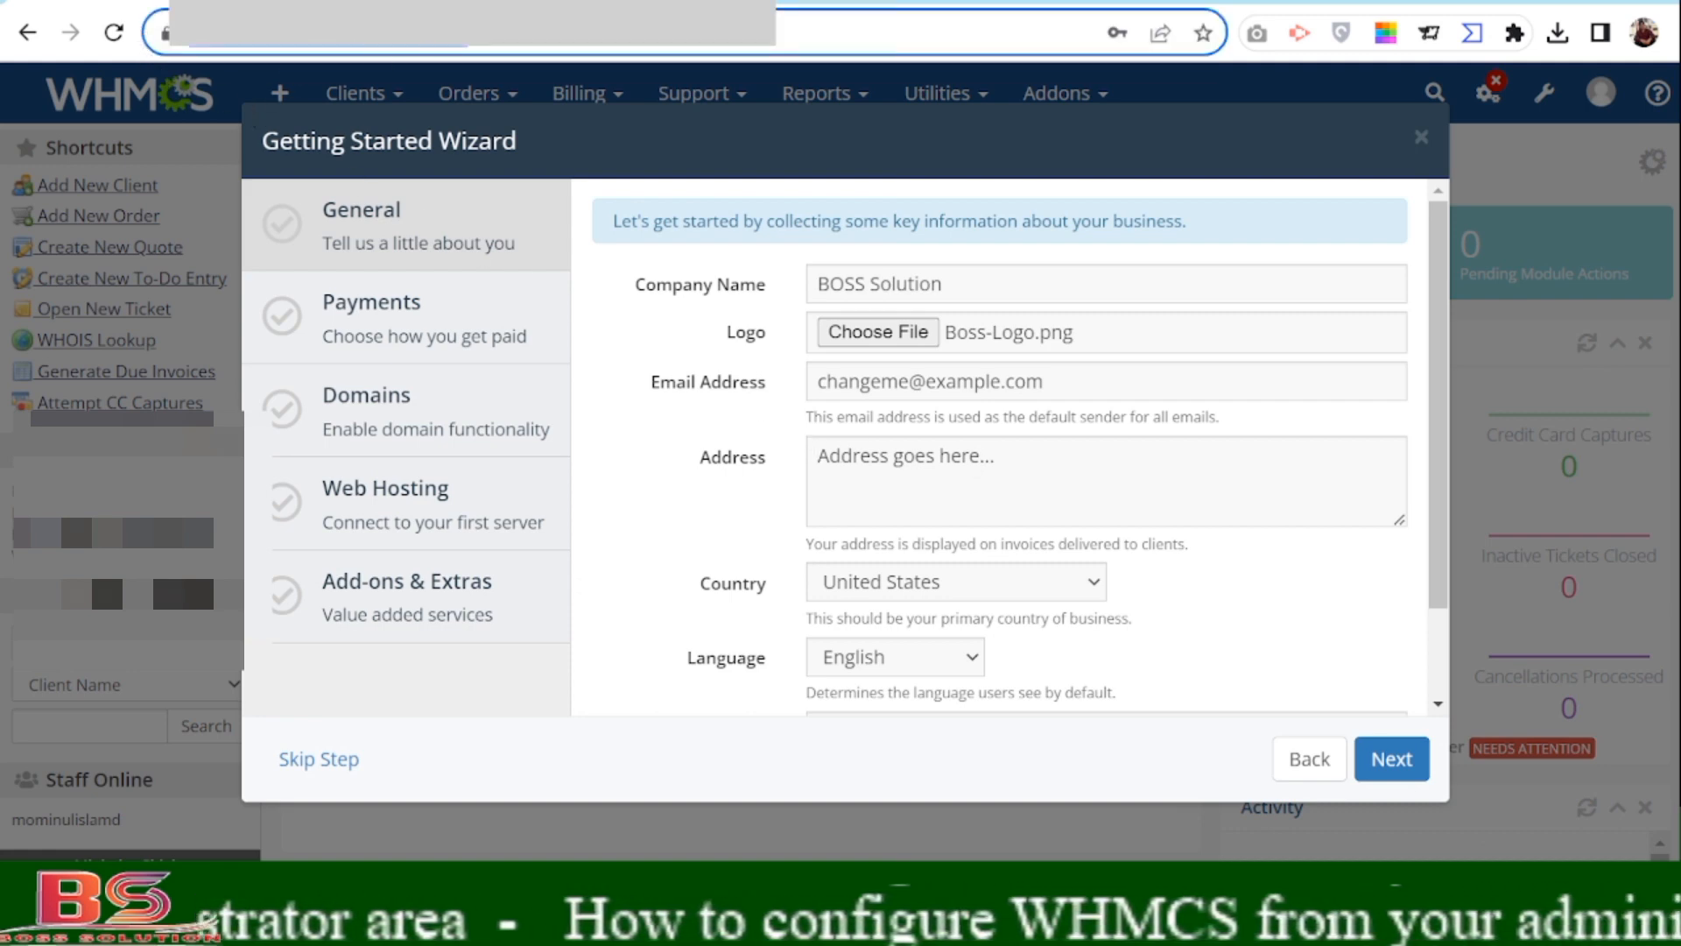
key("Return")
type("https://webhostingbd.net/clients/")
key("Return")
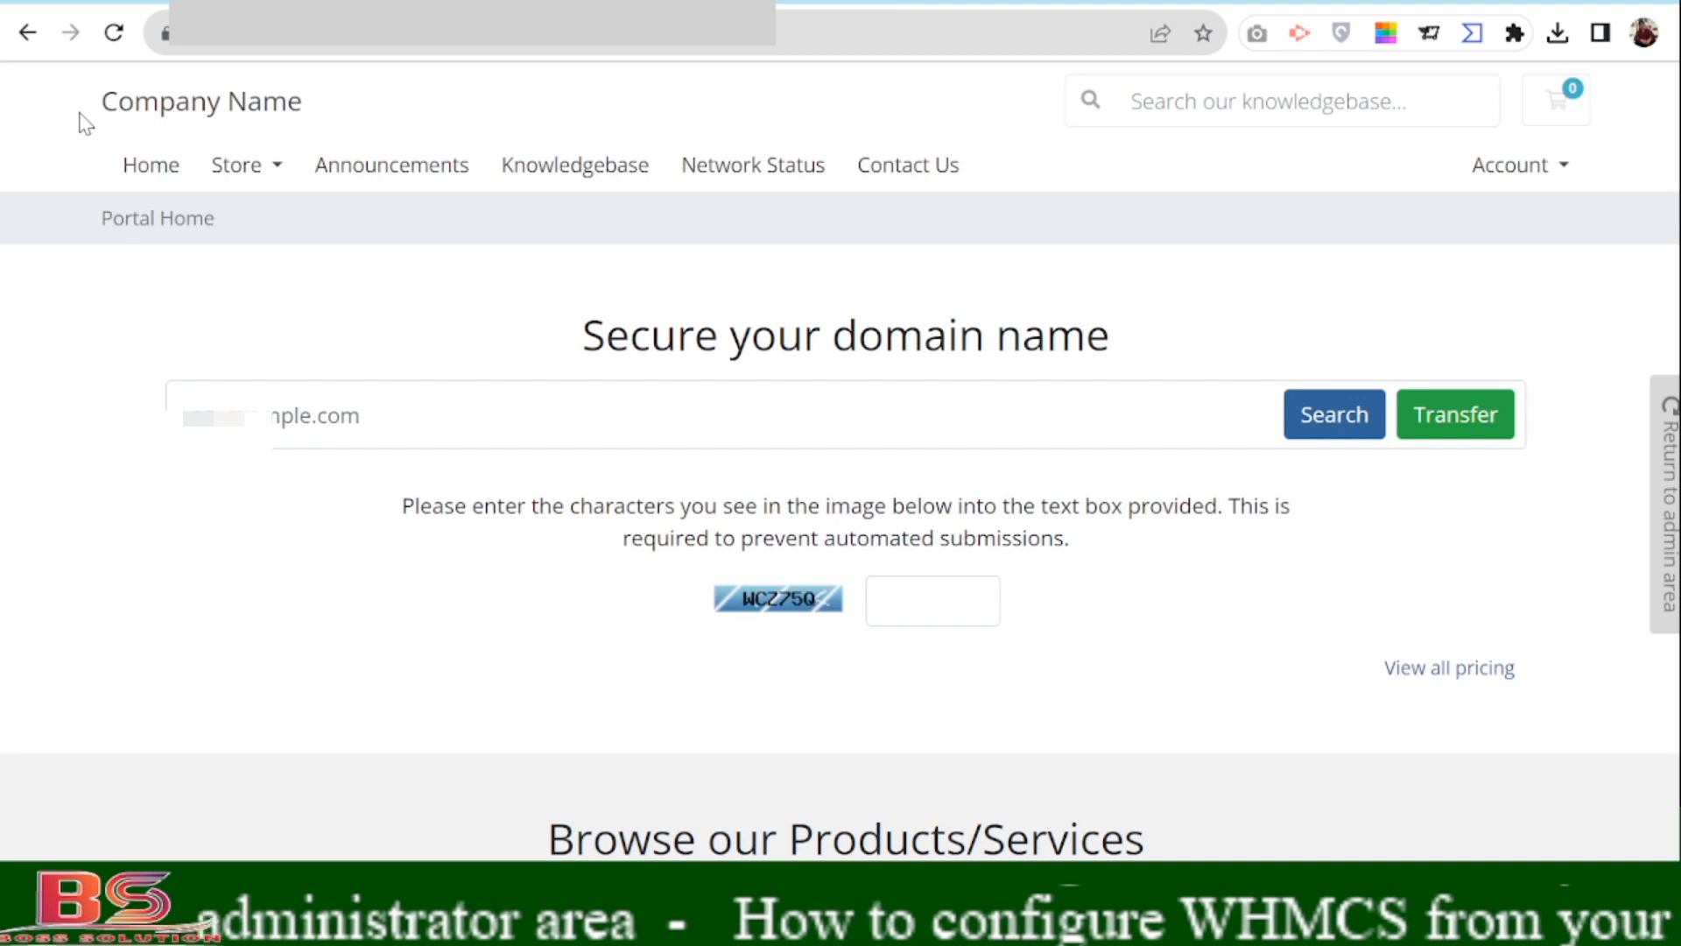
Highlight the default 'Company Name' heading on the client portal and scroll through the page.
left_click_drag(79, 123, 375, 120)
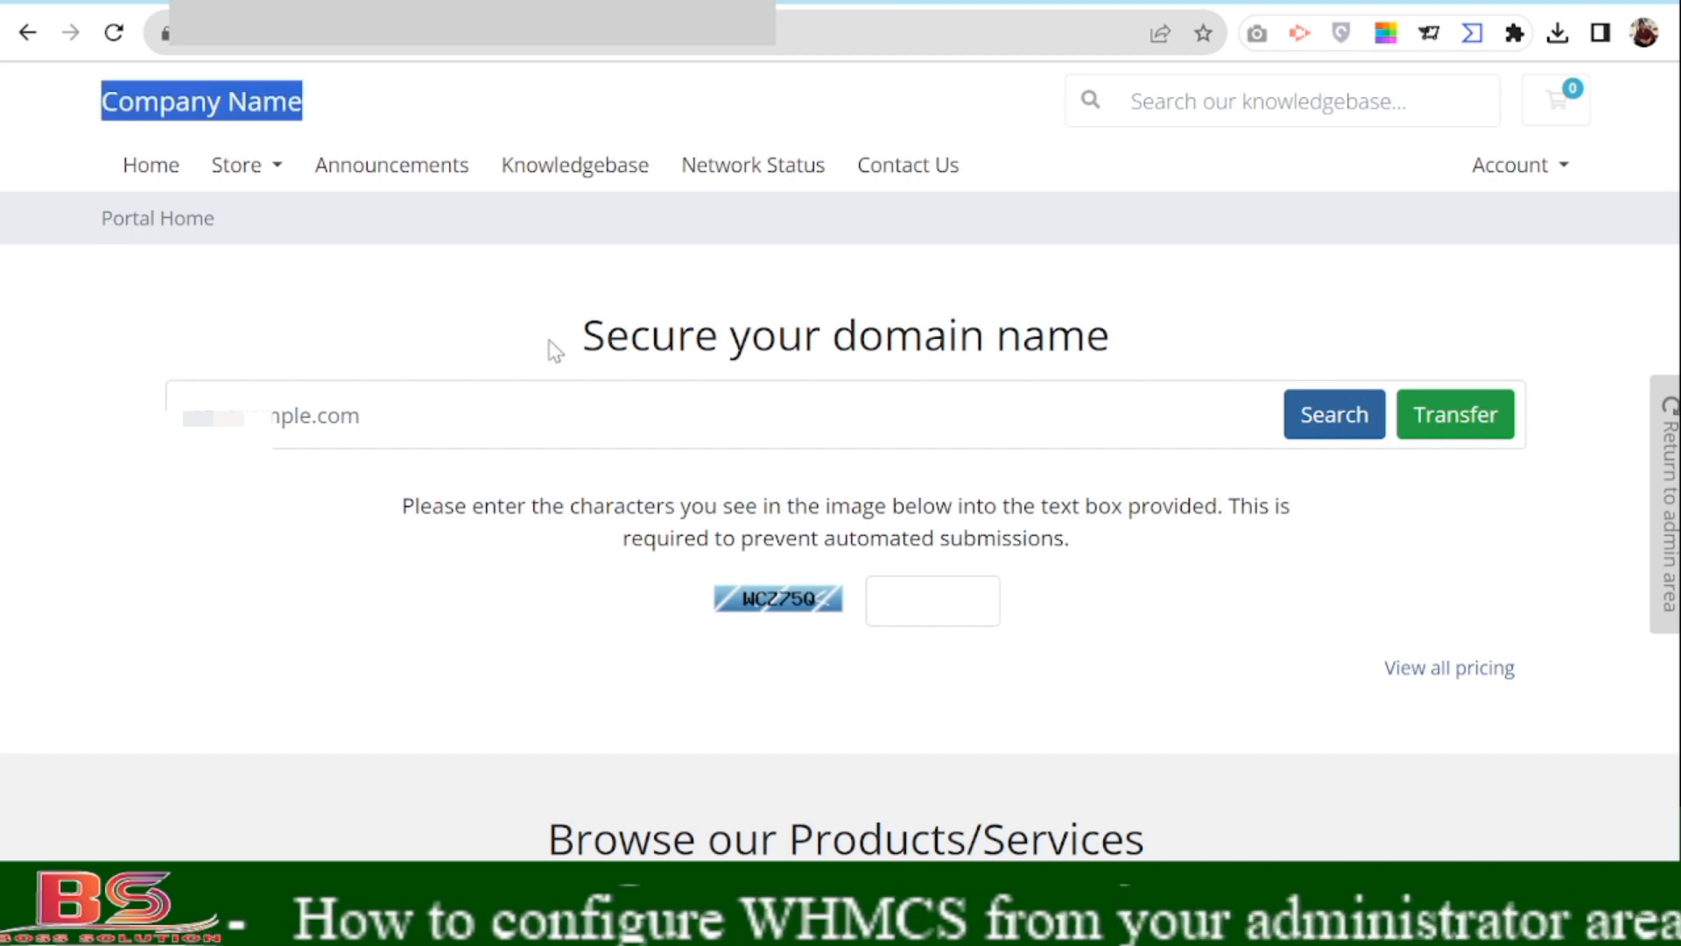
scroll(551, 348, "down", 5)
scroll(524, 431, "up", 6)
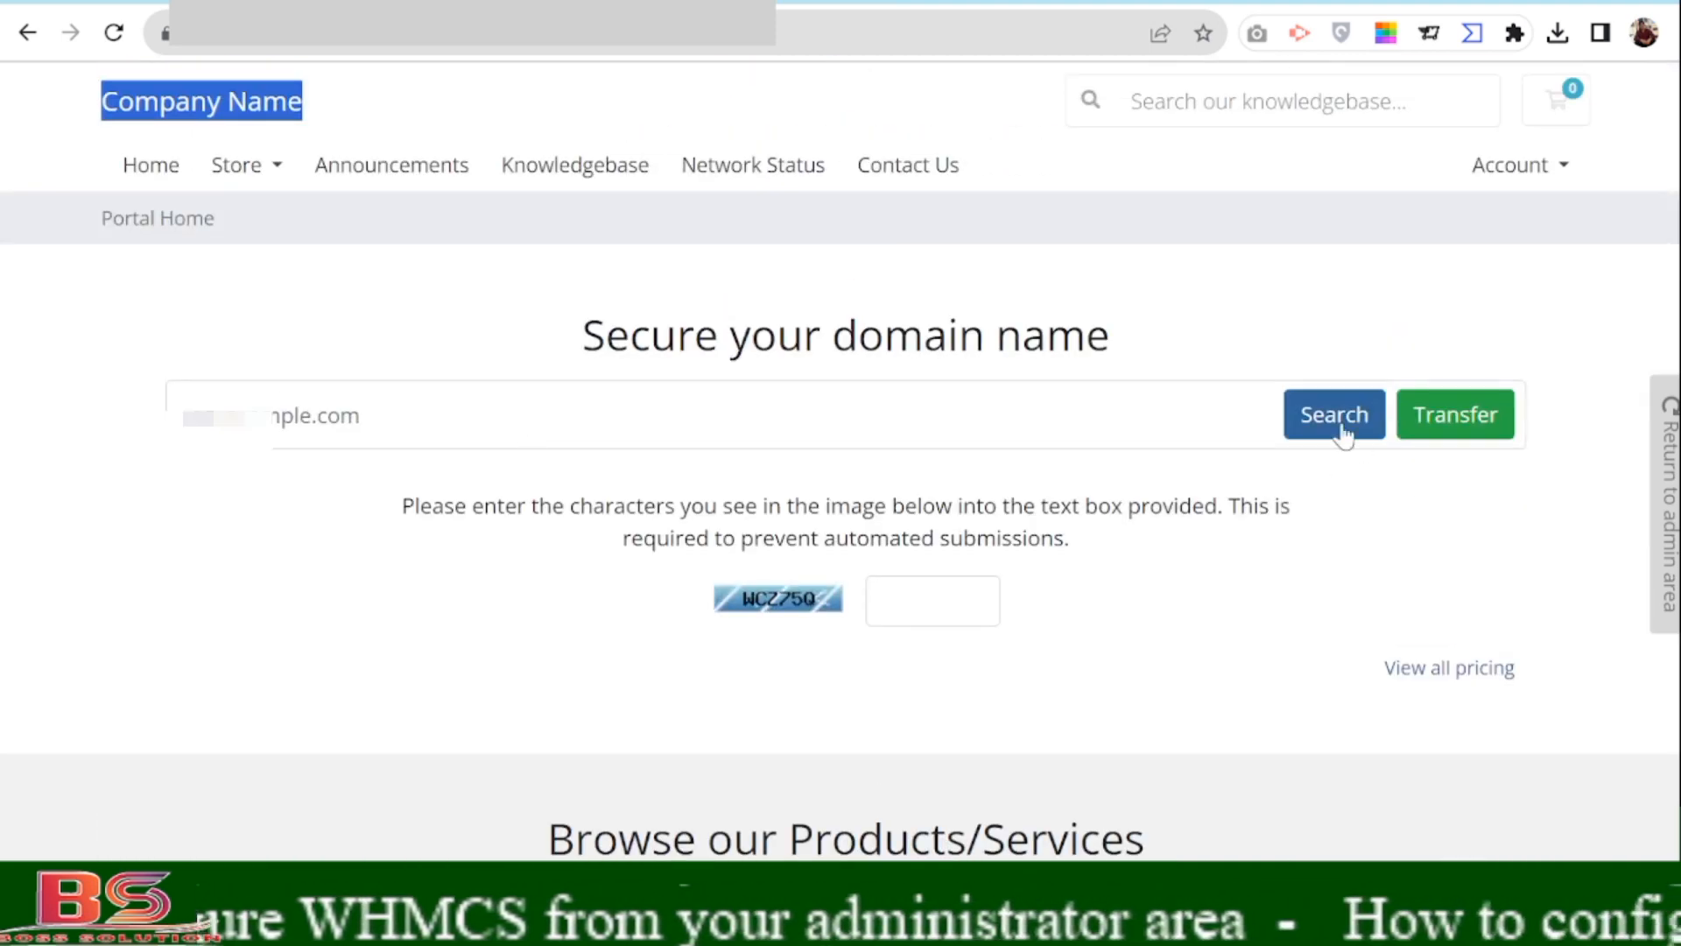
scroll(1339, 432, "down", 10)
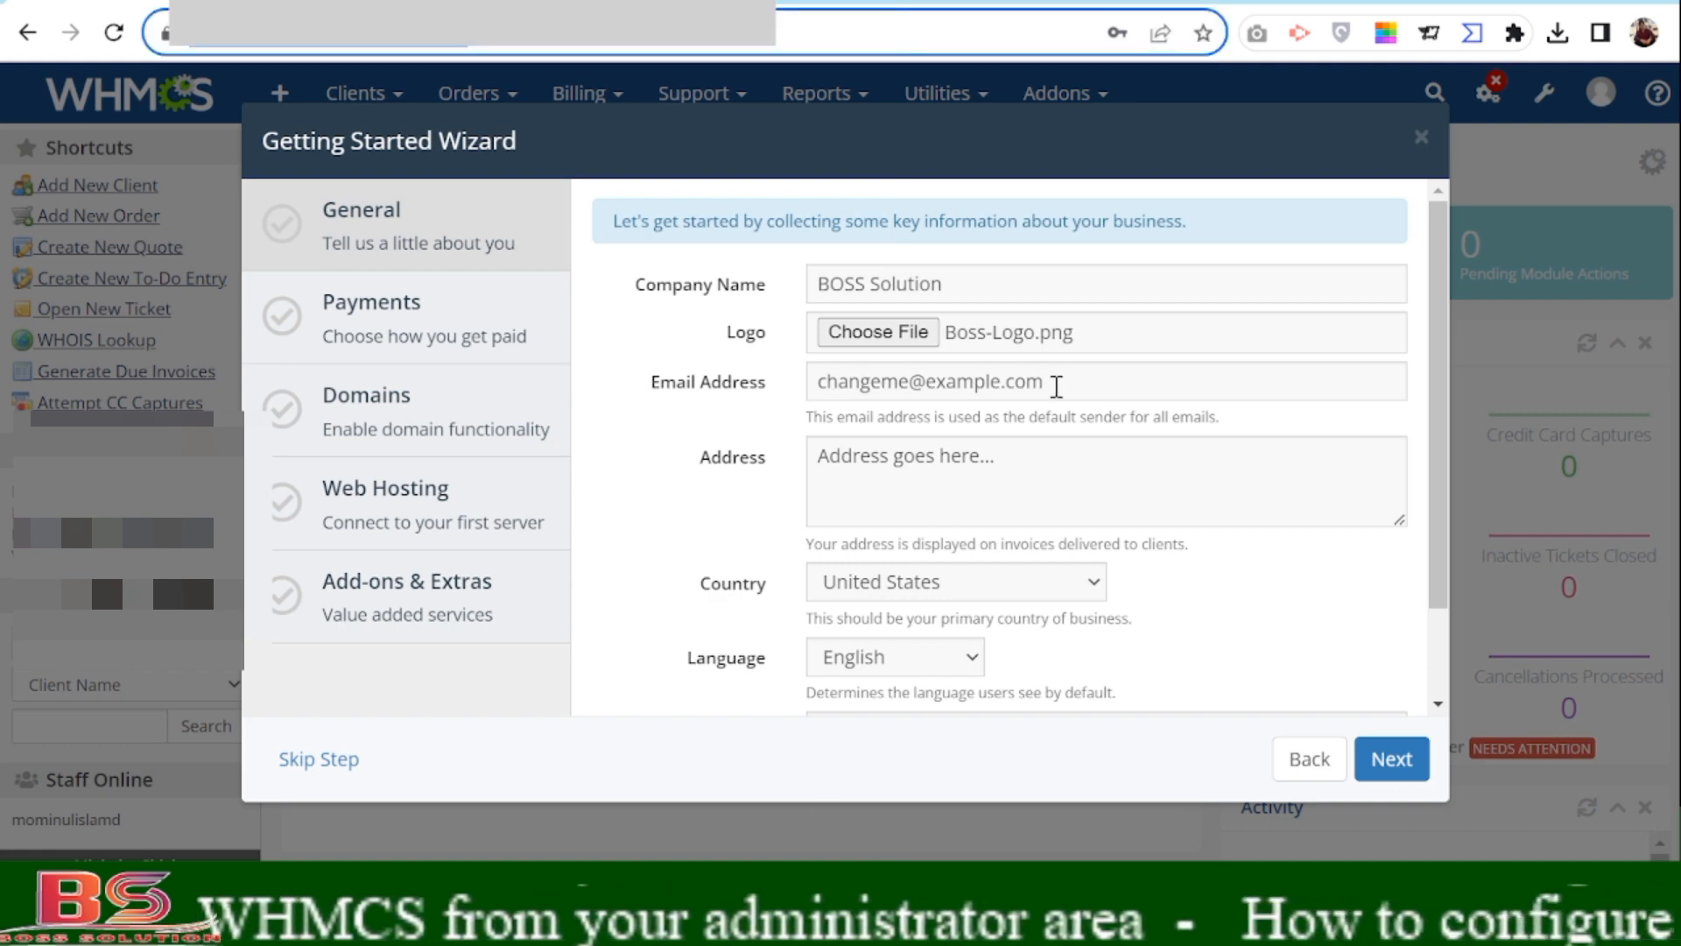
Replace the placeholder Email Address with the company's admin e-mail address.
left_click(1057, 386)
left_click_drag(1057, 386, 744, 394)
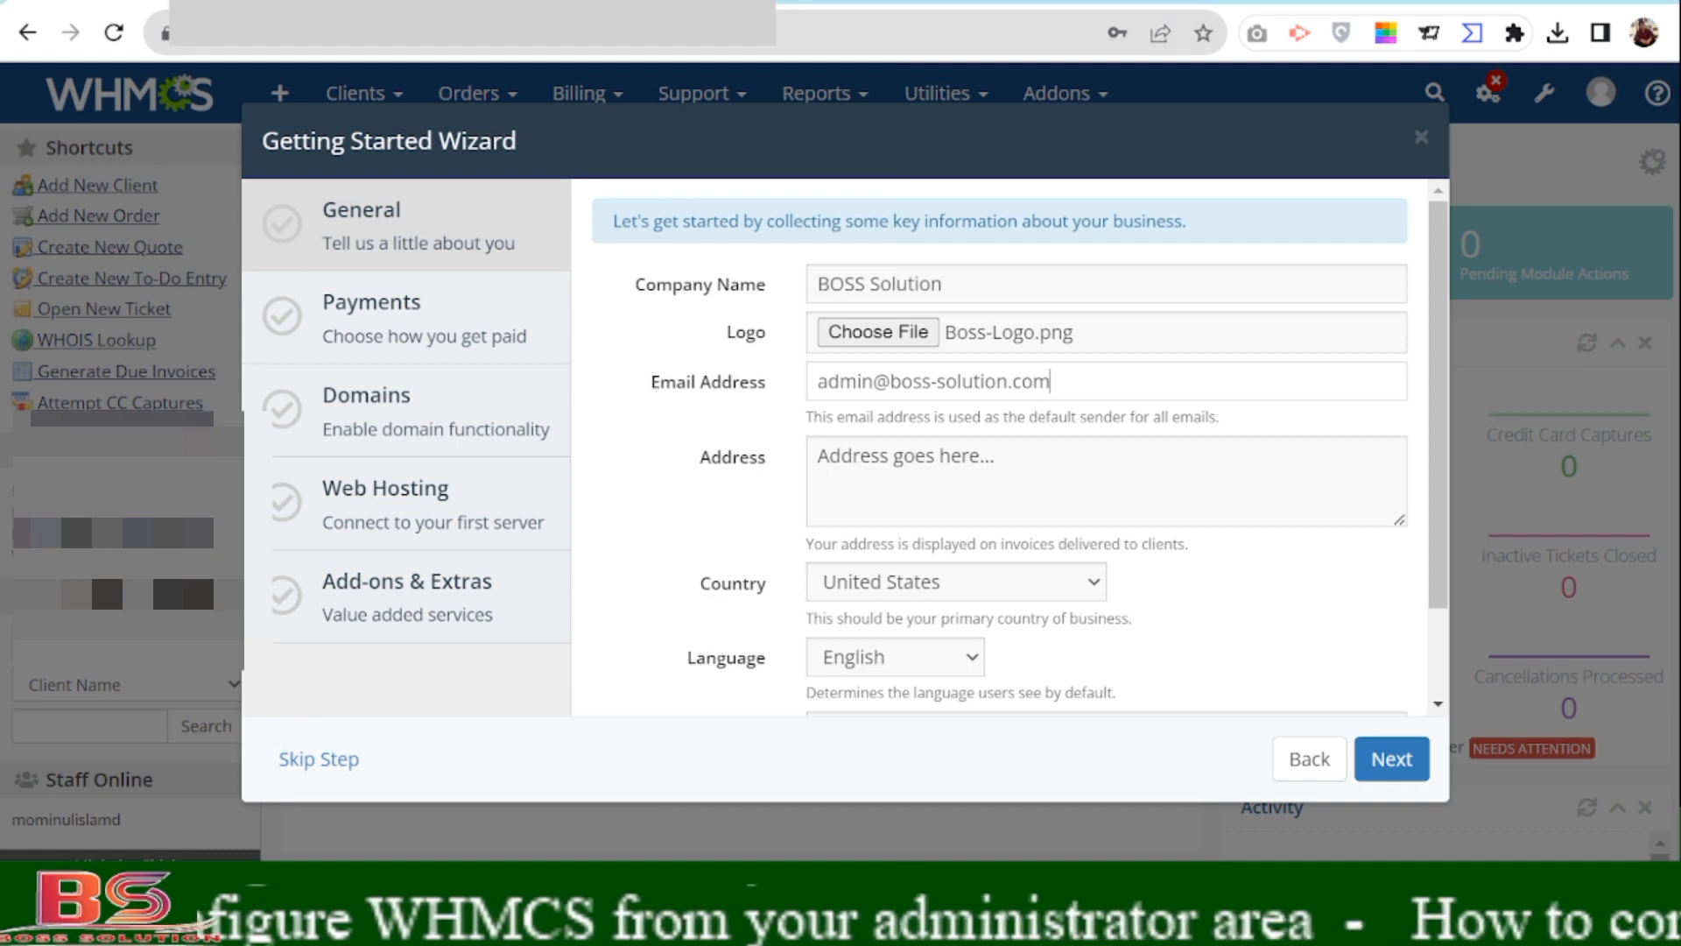
Open boss-solution.com in a new browser tab.
key("ctrl+t")
type("bos")
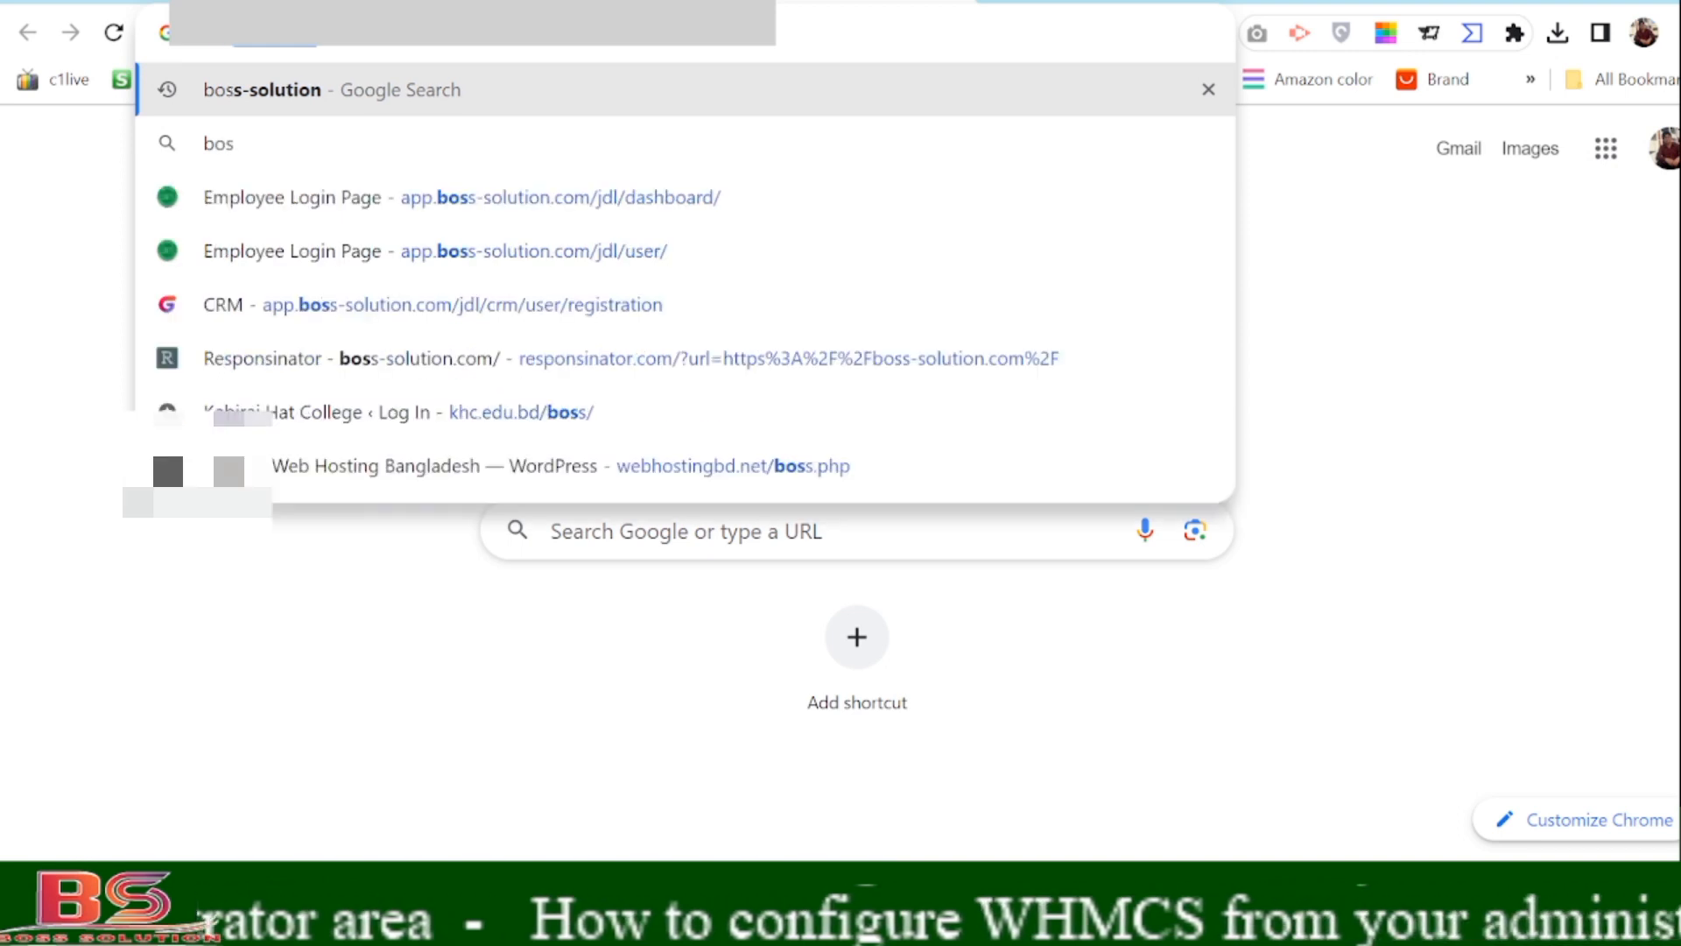
key("Right")
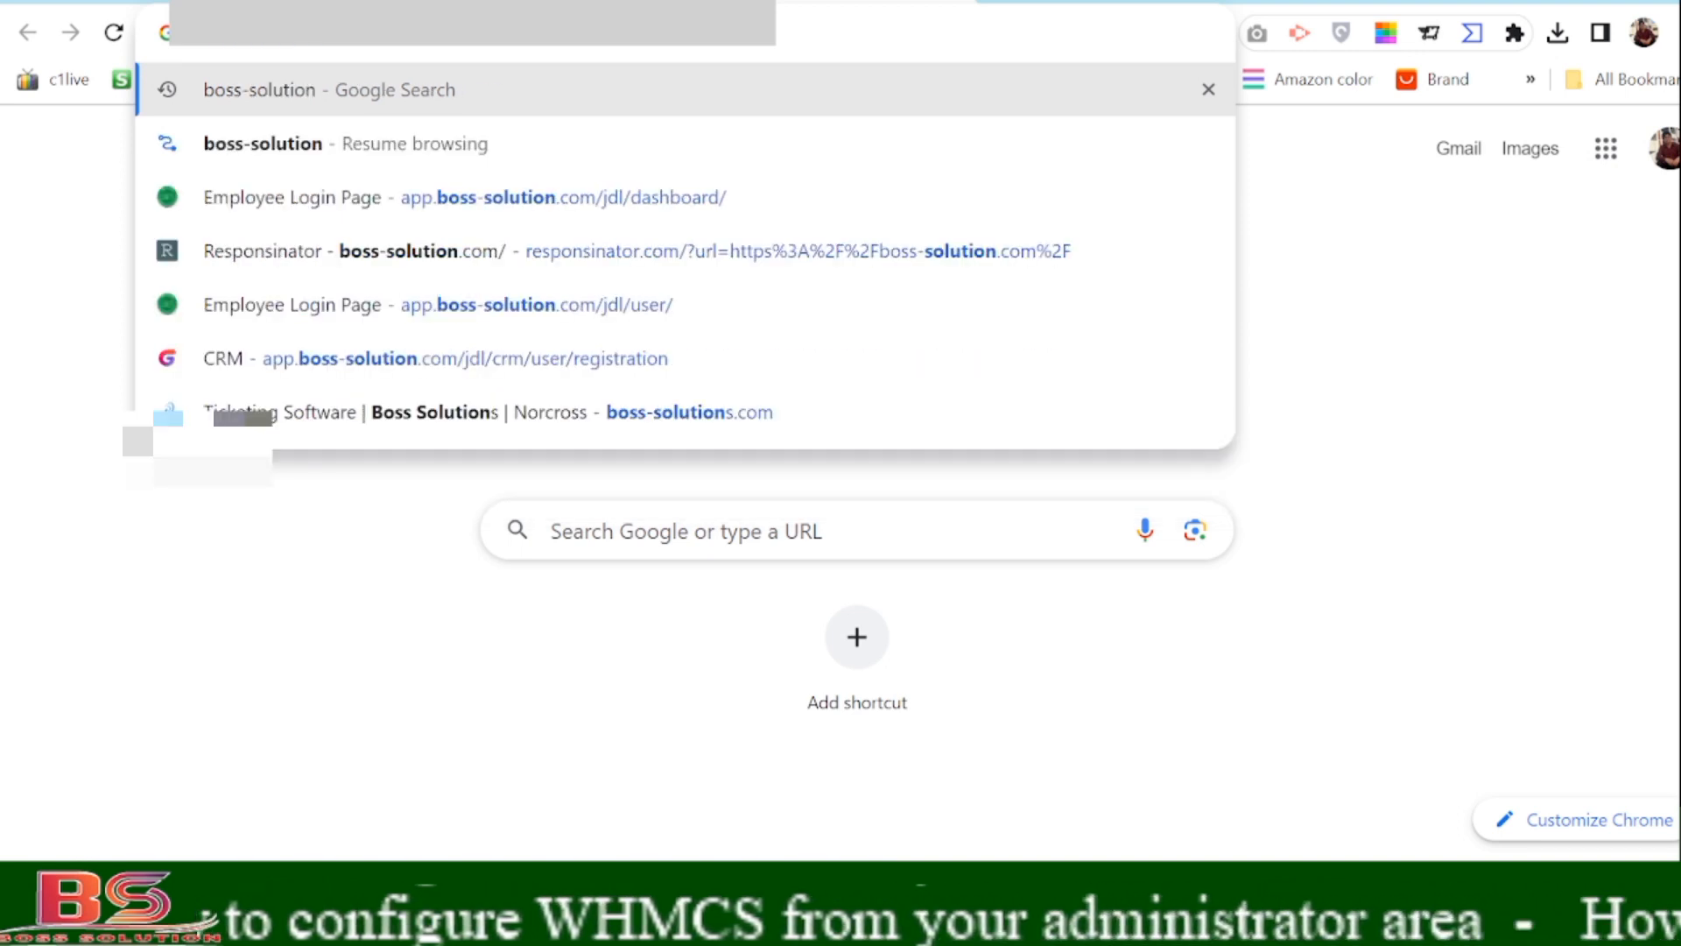
type(".com")
key("Return")
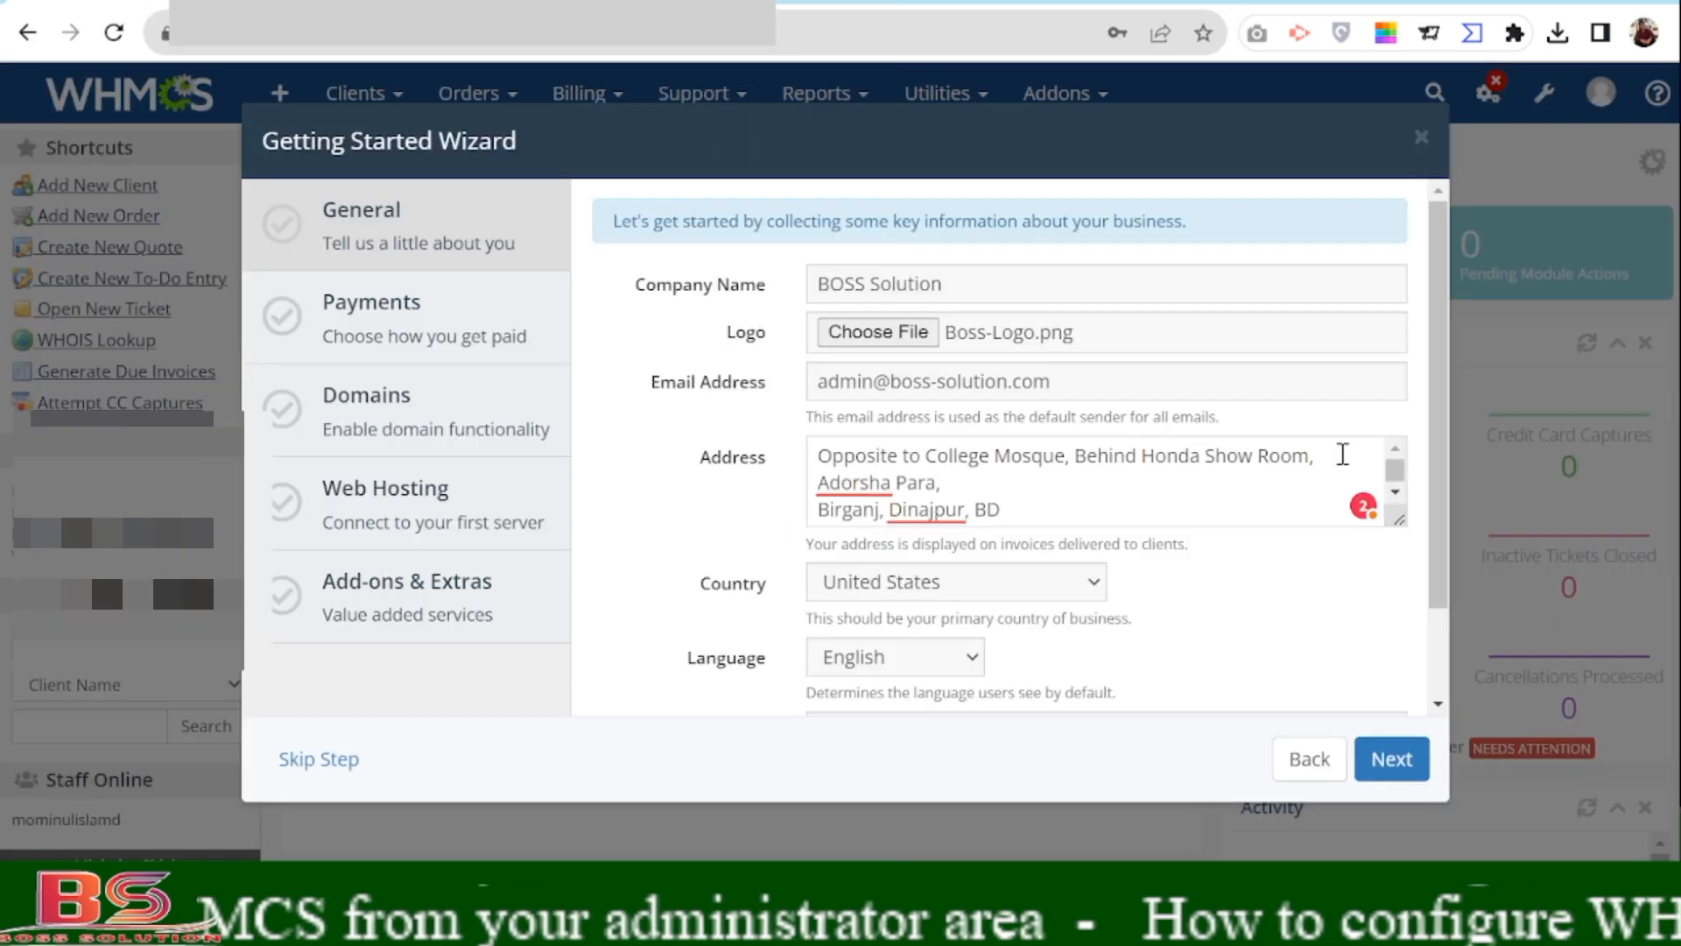
Replace the first address lines with the company's street address.
left_click_drag(1341, 454, 812, 456)
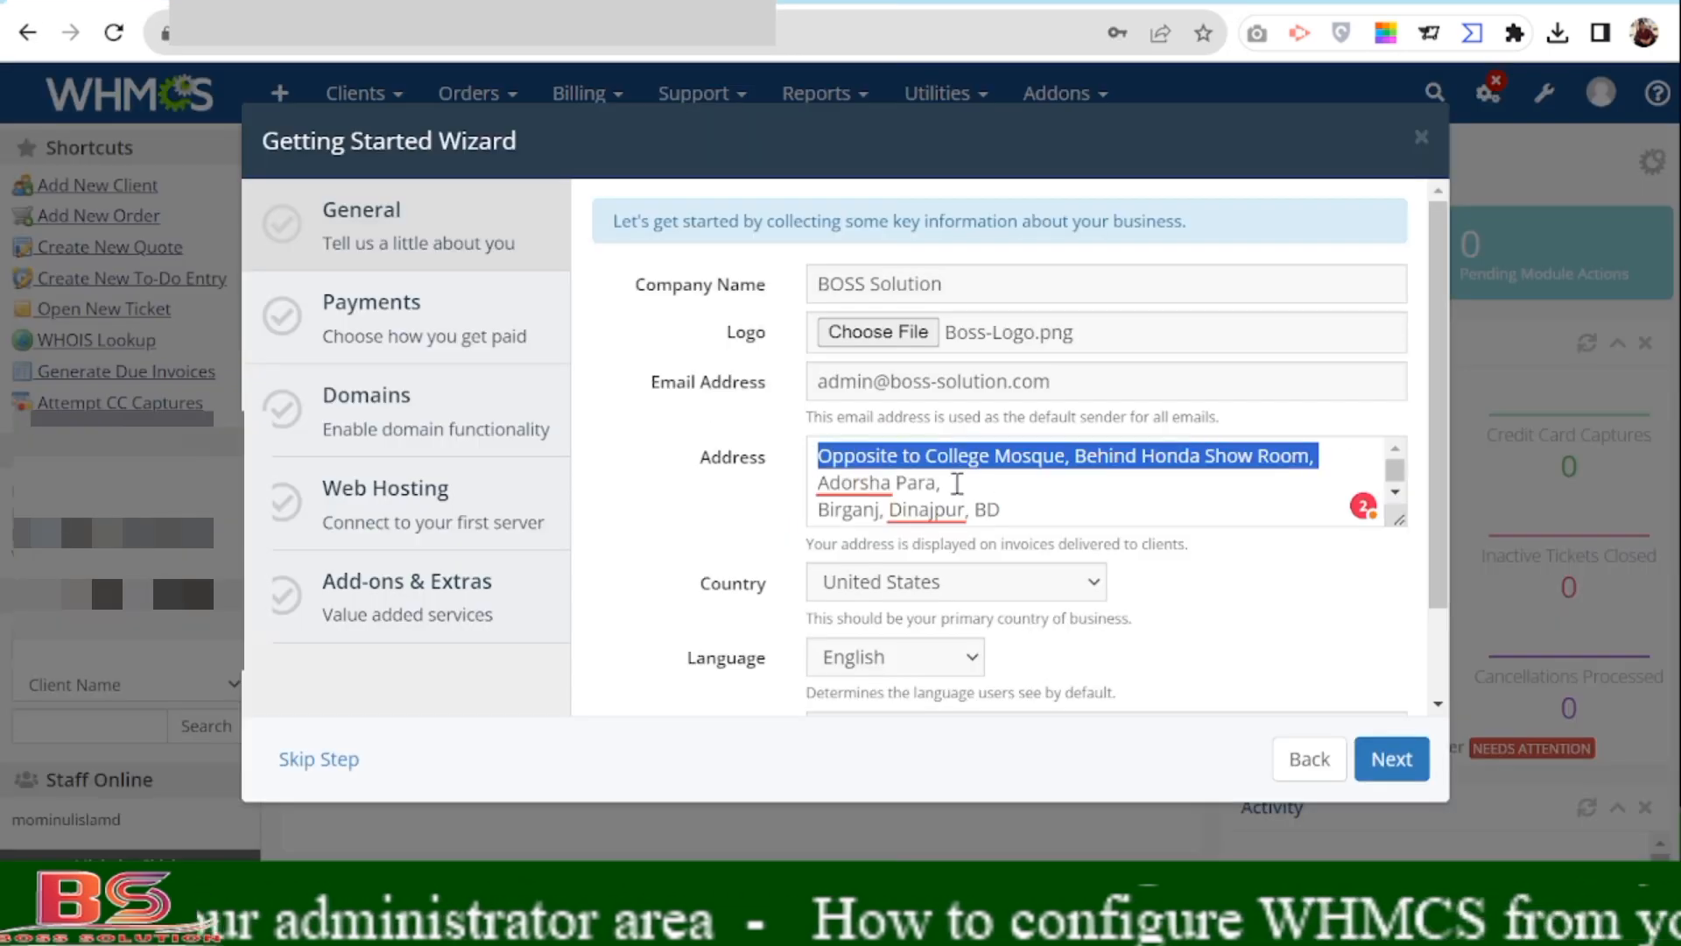
left_click_drag(958, 482, 770, 473)
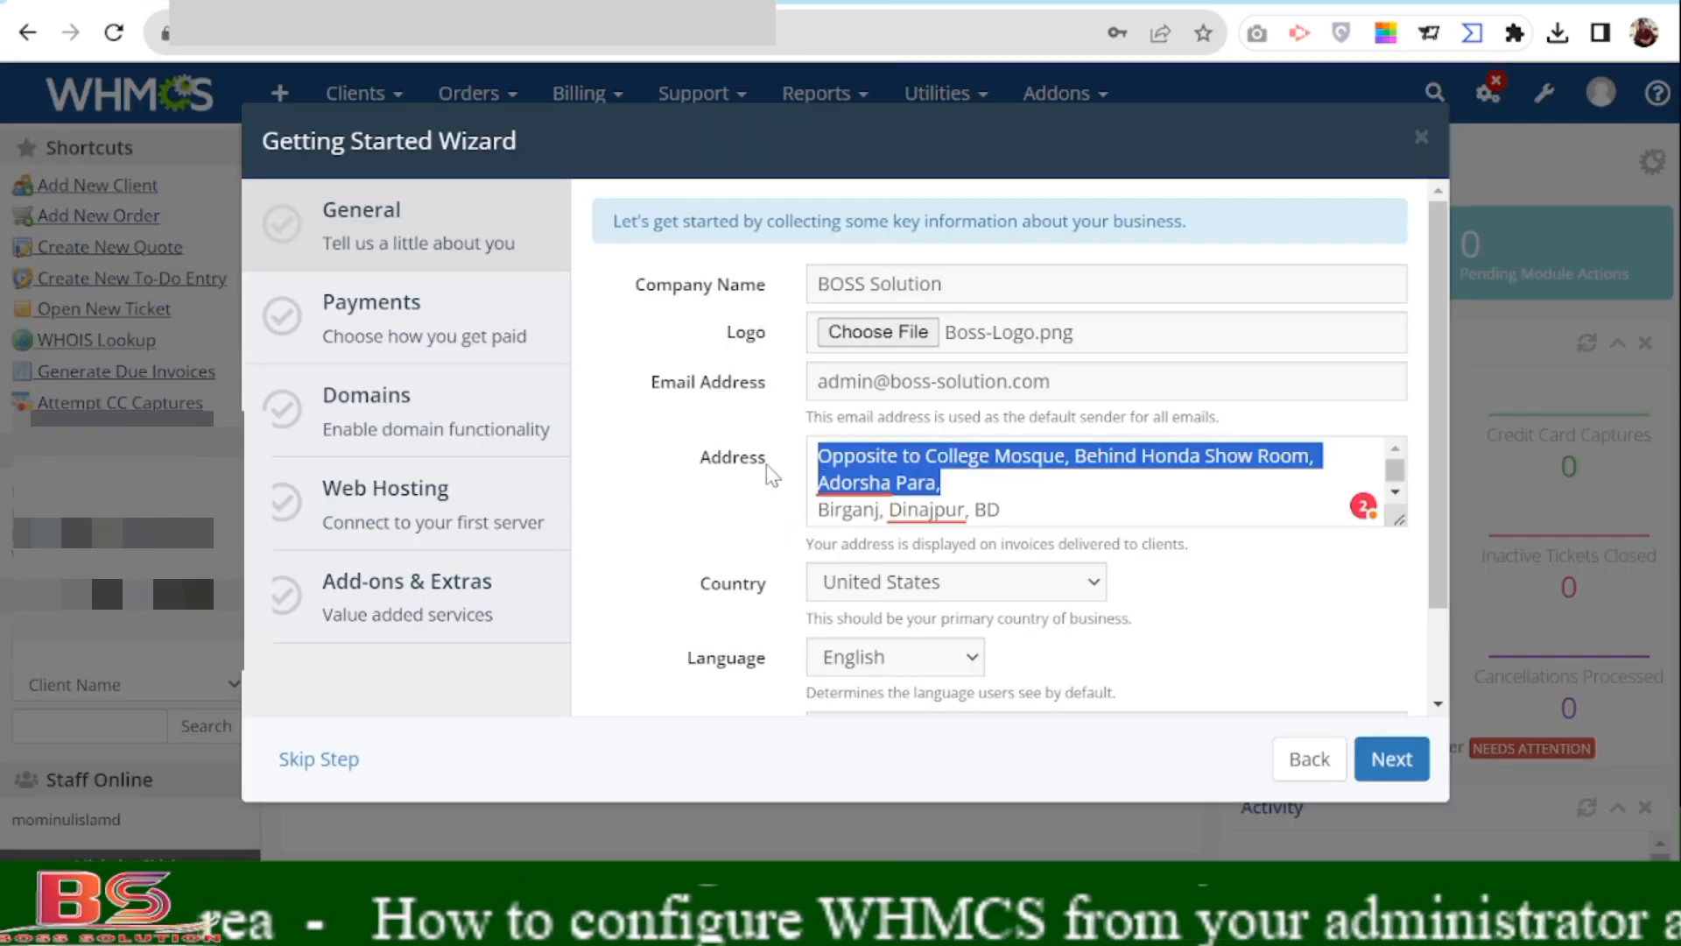
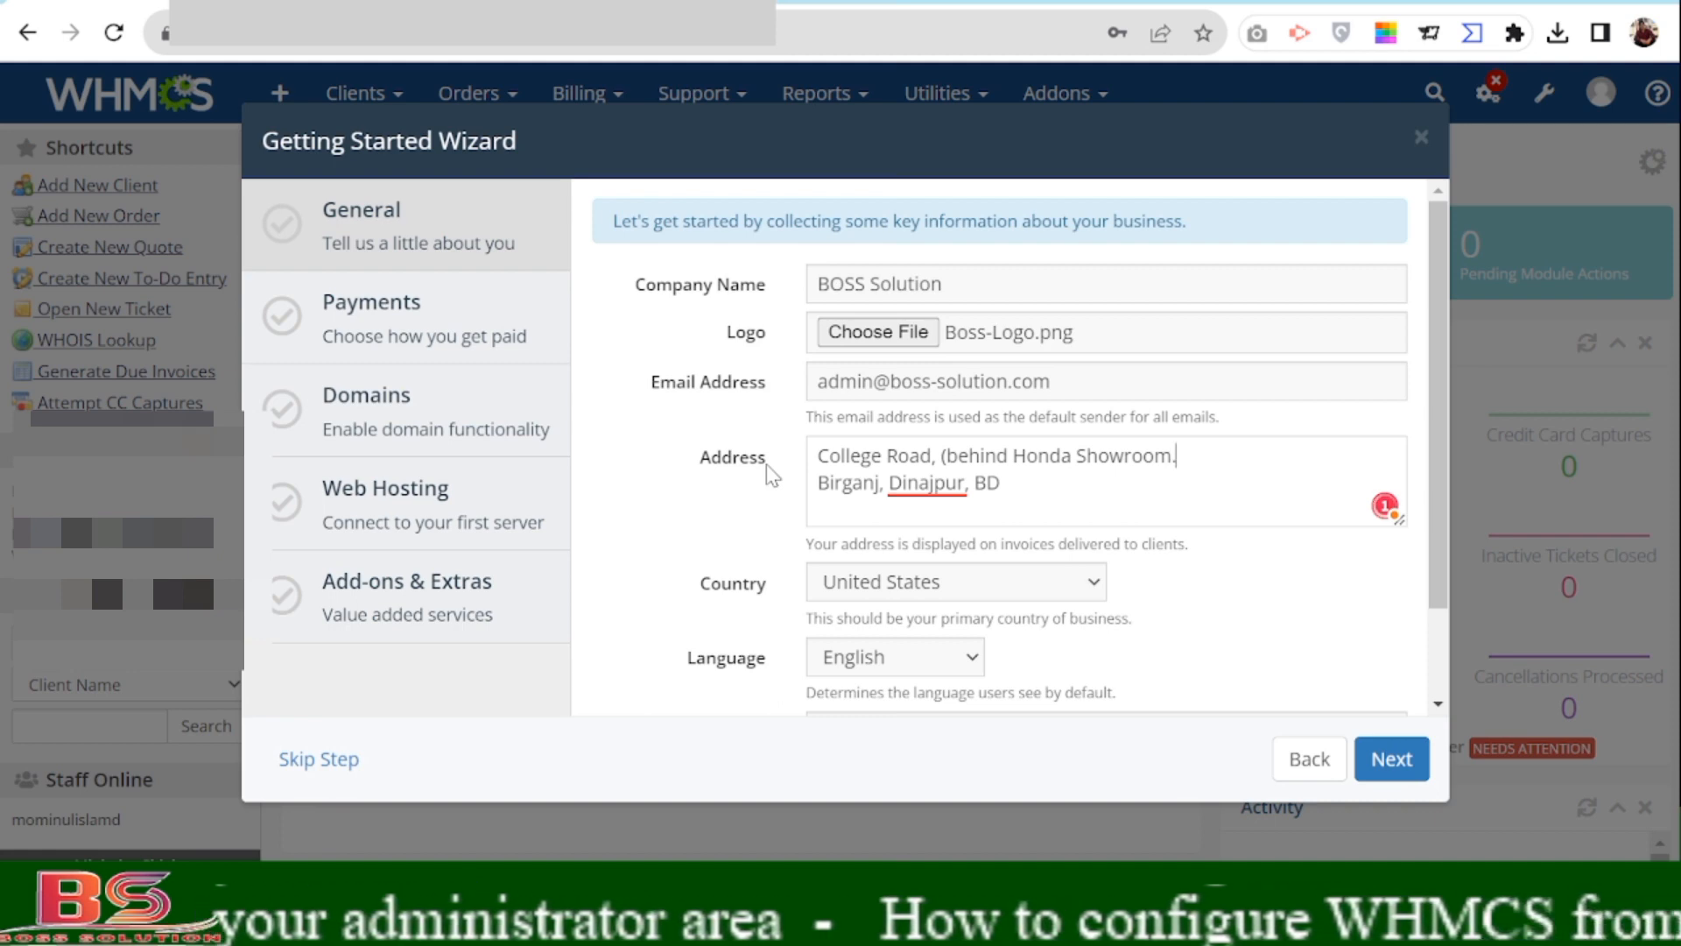
Set the Country to Bangladesh, review the form, and submit the General details.
left_click(961, 598)
key("b")
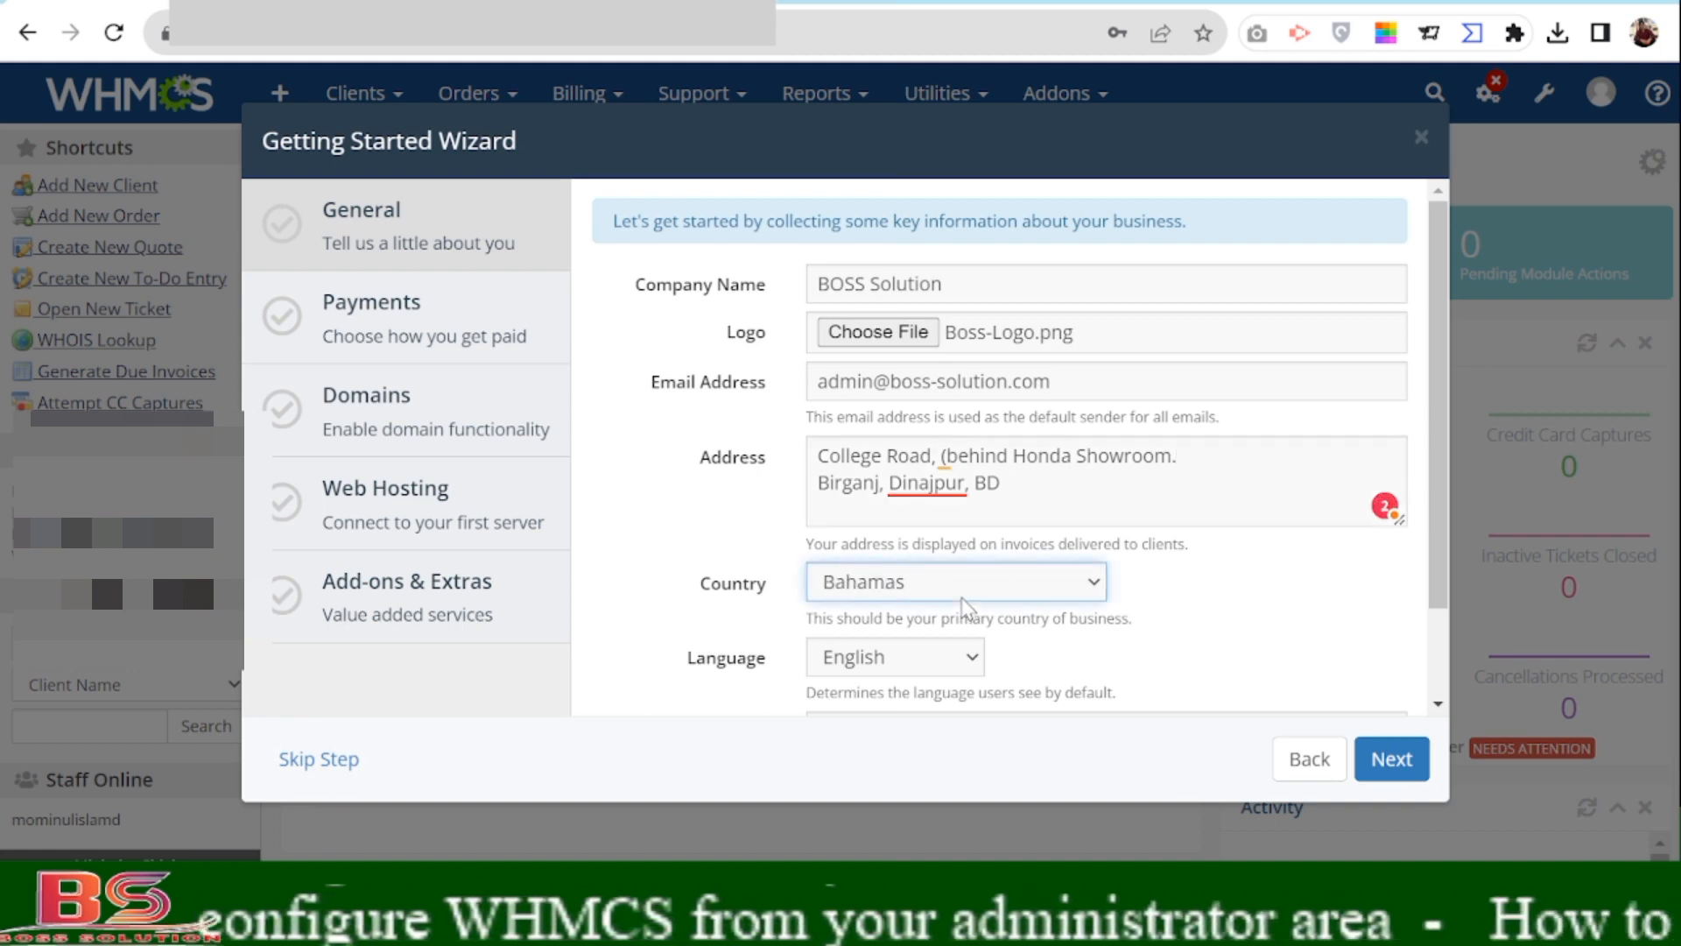
key("b")
key("b")
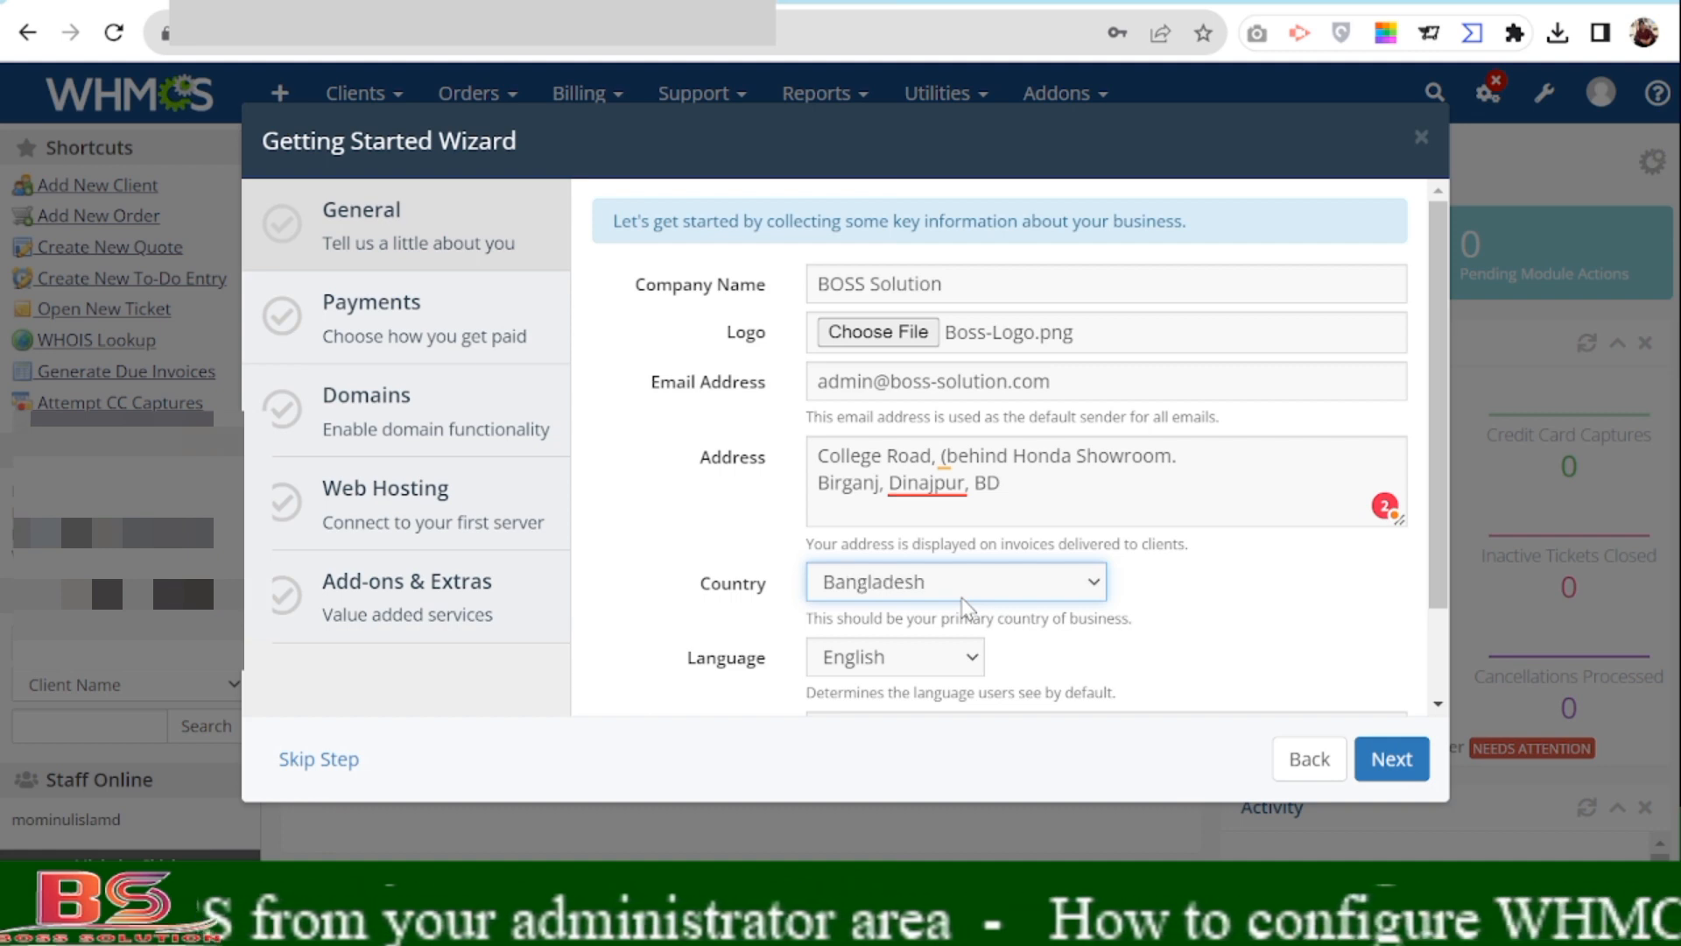
left_click(1027, 663)
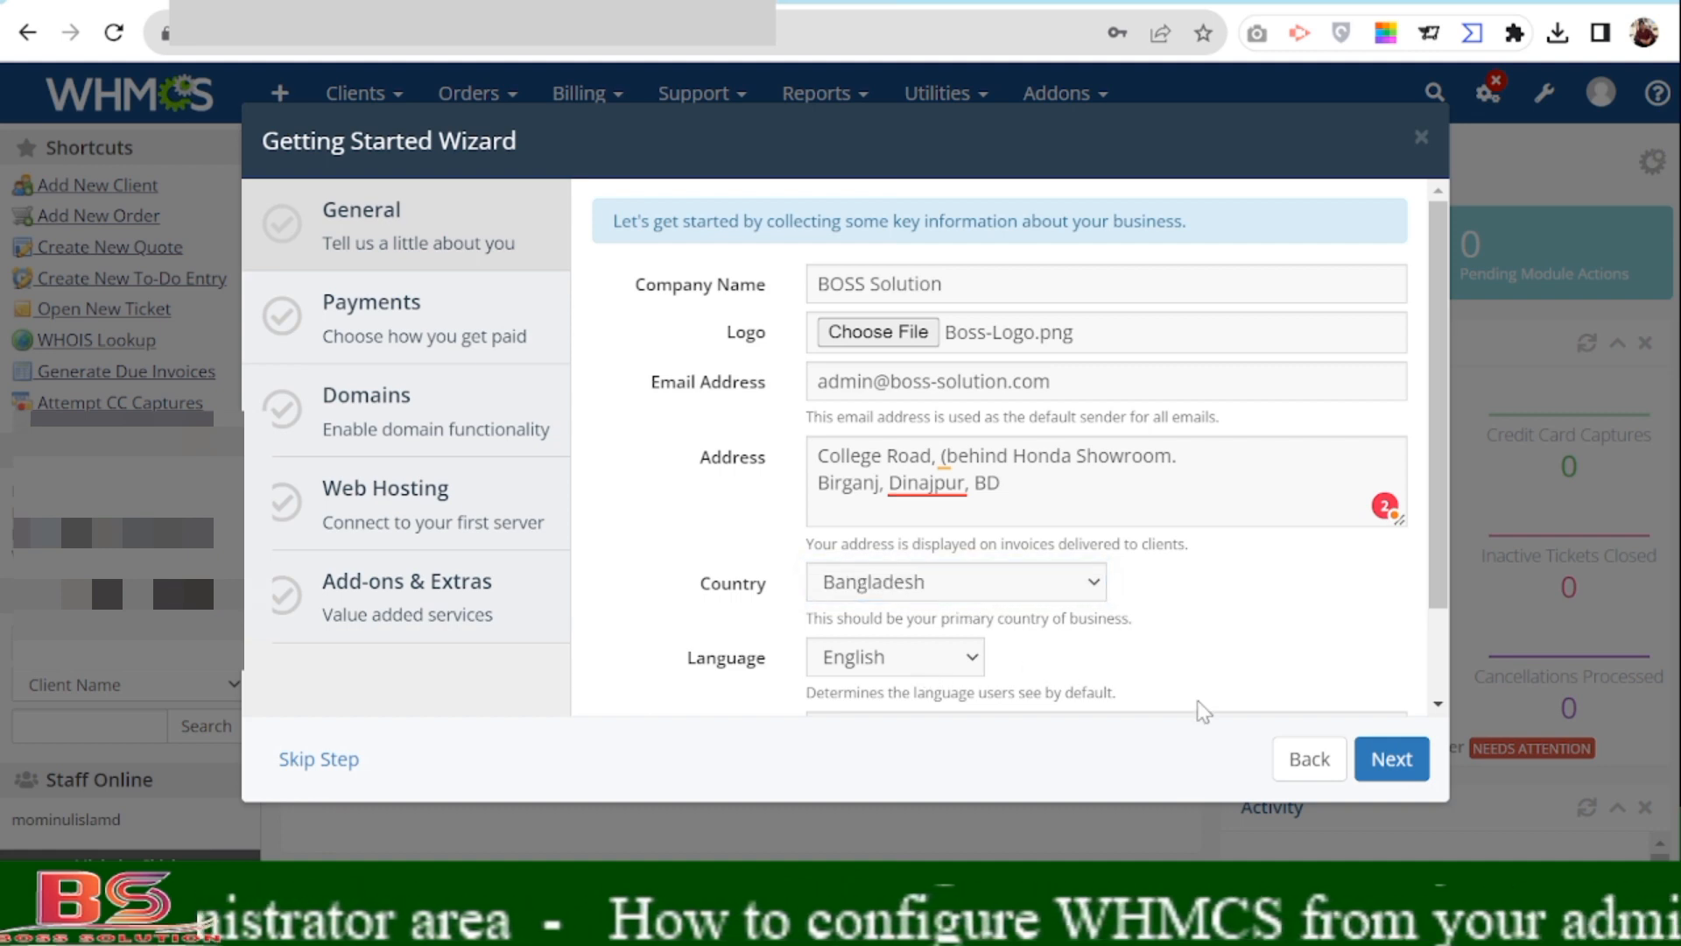
scroll(1338, 629, "down", 2)
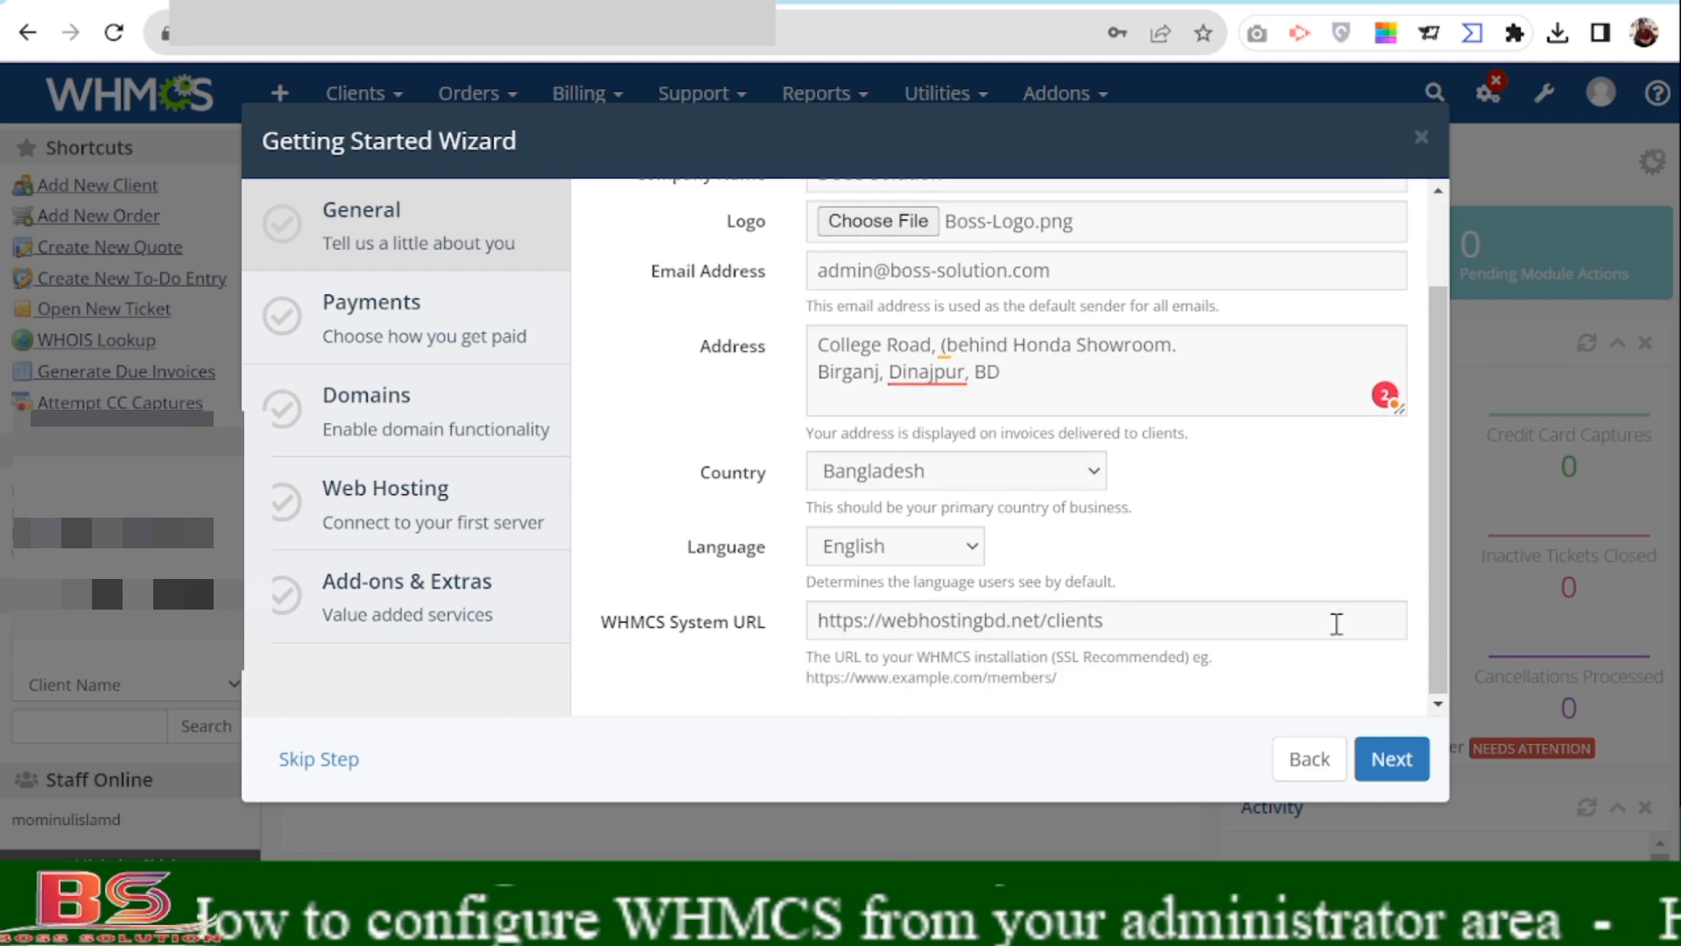
scroll(1138, 622, "up", 2)
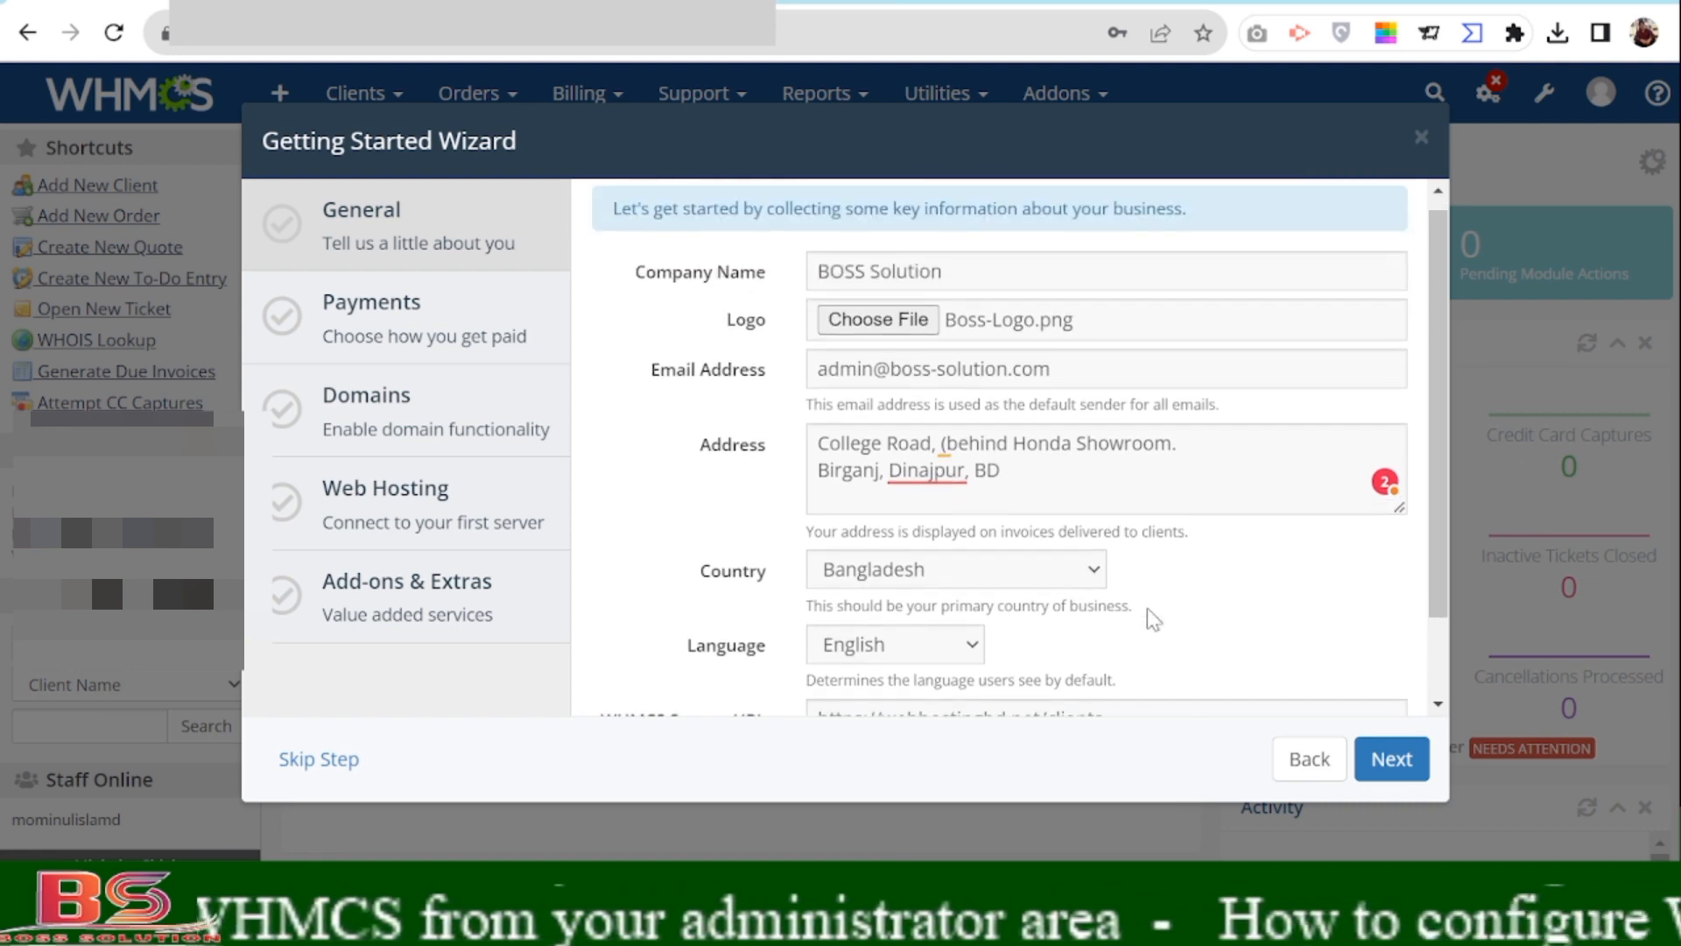
scroll(1148, 619, "down", 2)
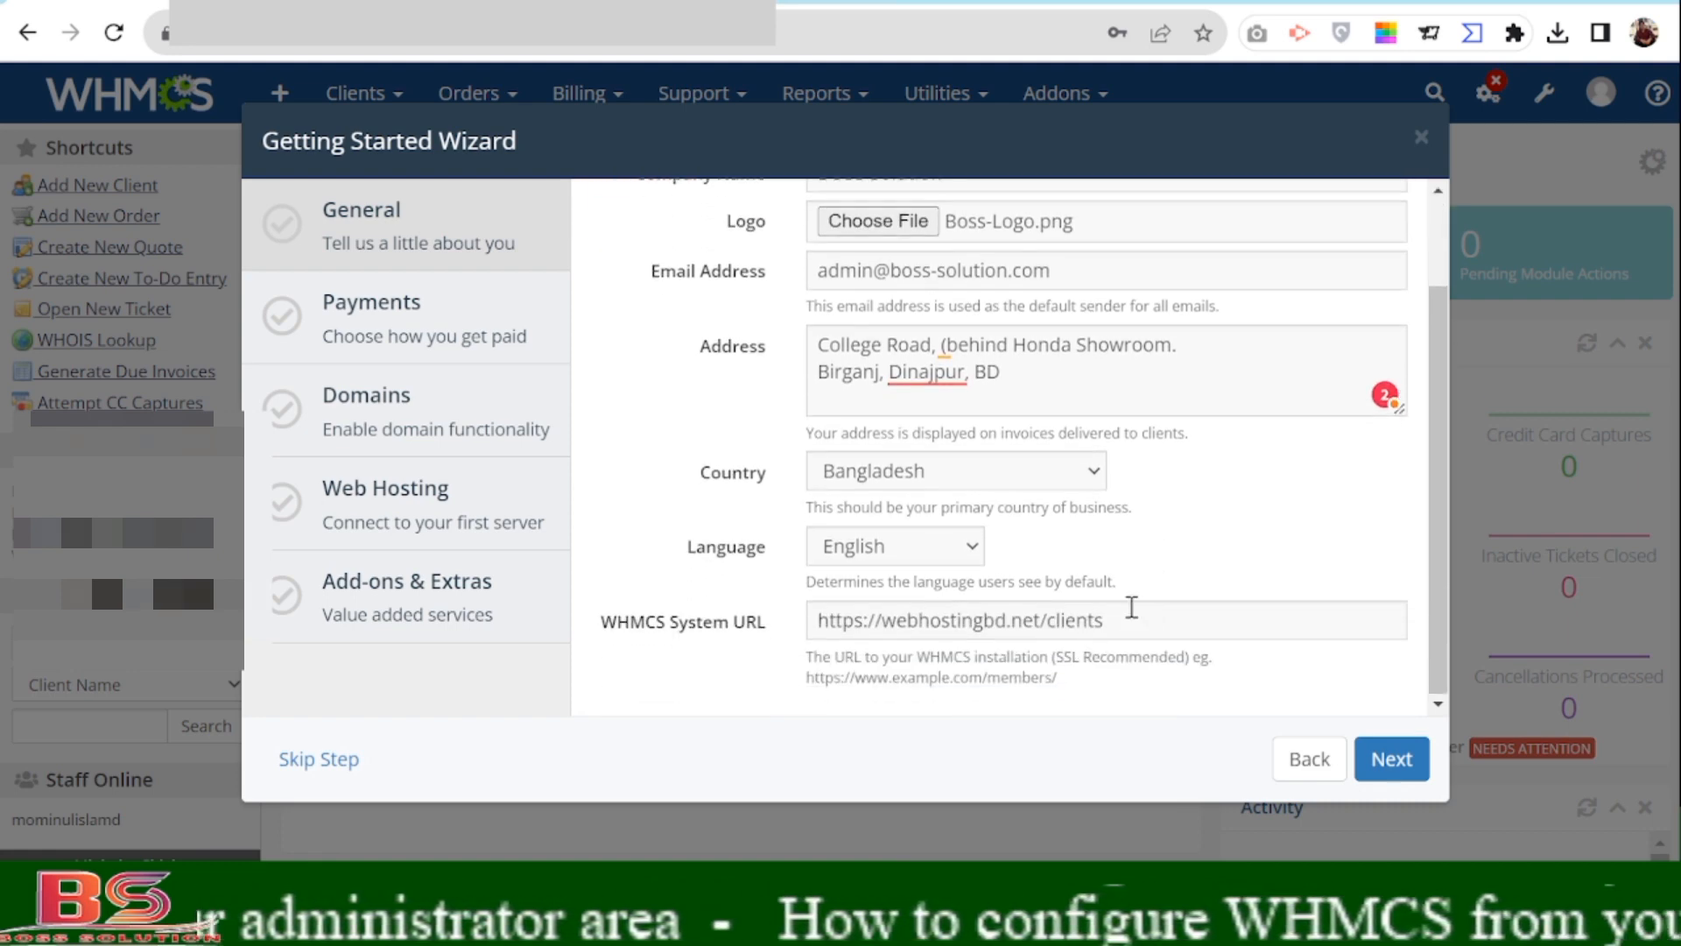
scroll(1054, 615, "up", 2)
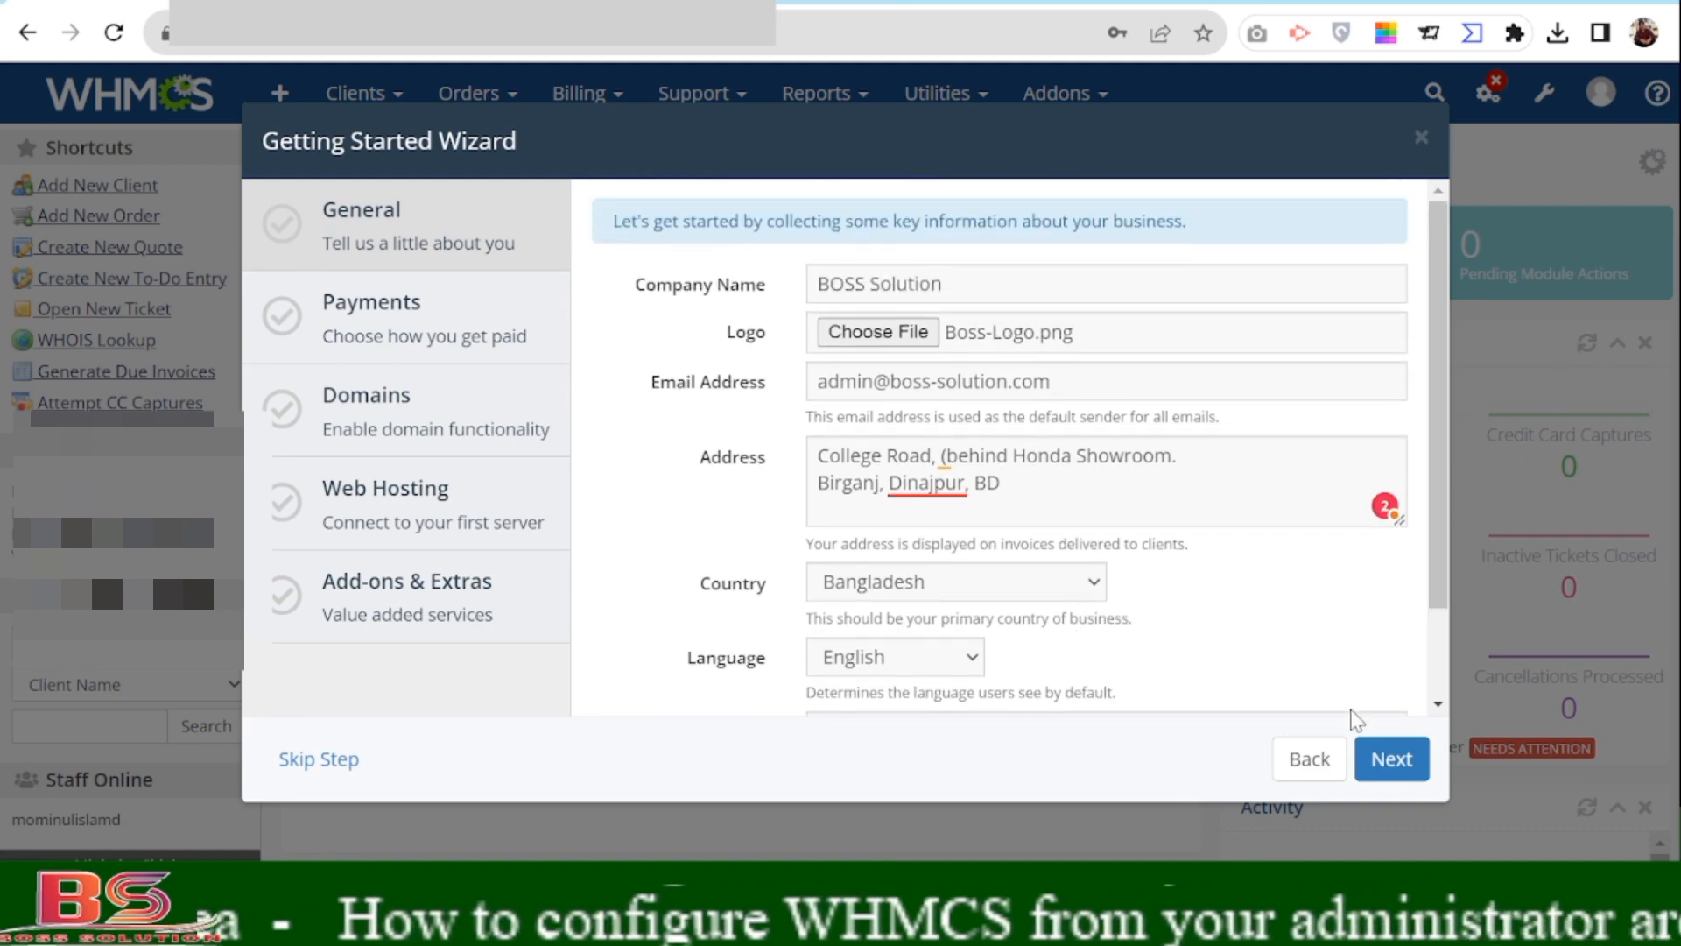
left_click(1381, 769)
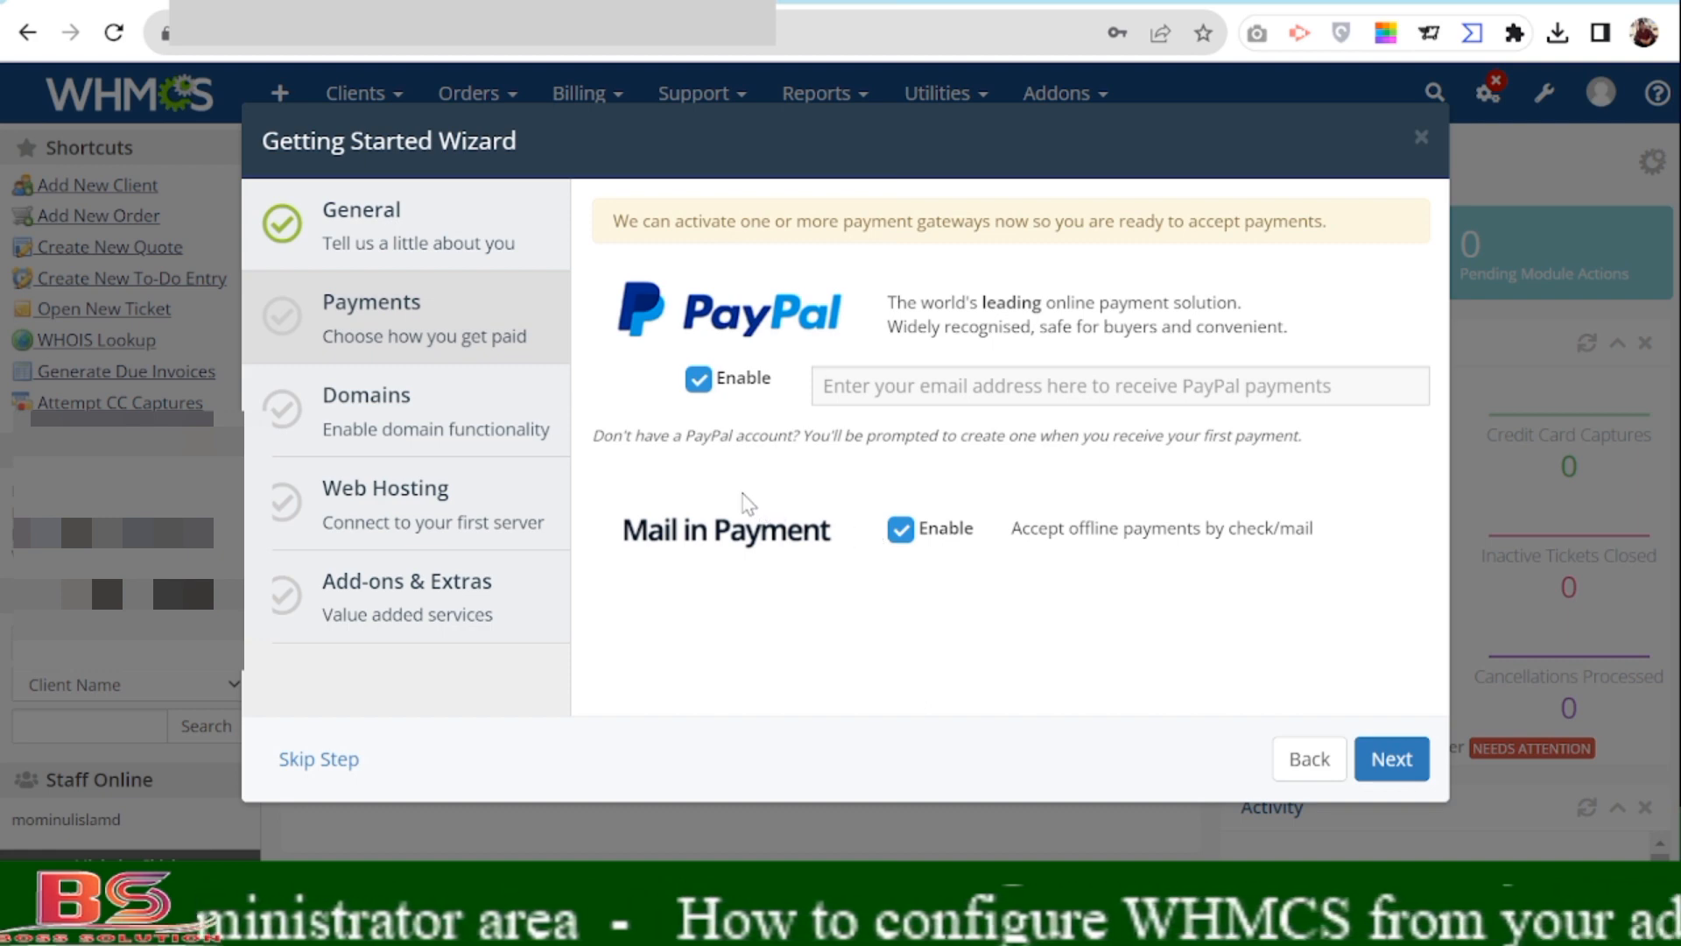
Autofill the saved PayPal receiving e-mail and submit Payments with PayPal and Mail in Payment enabled.
left_click(853, 383)
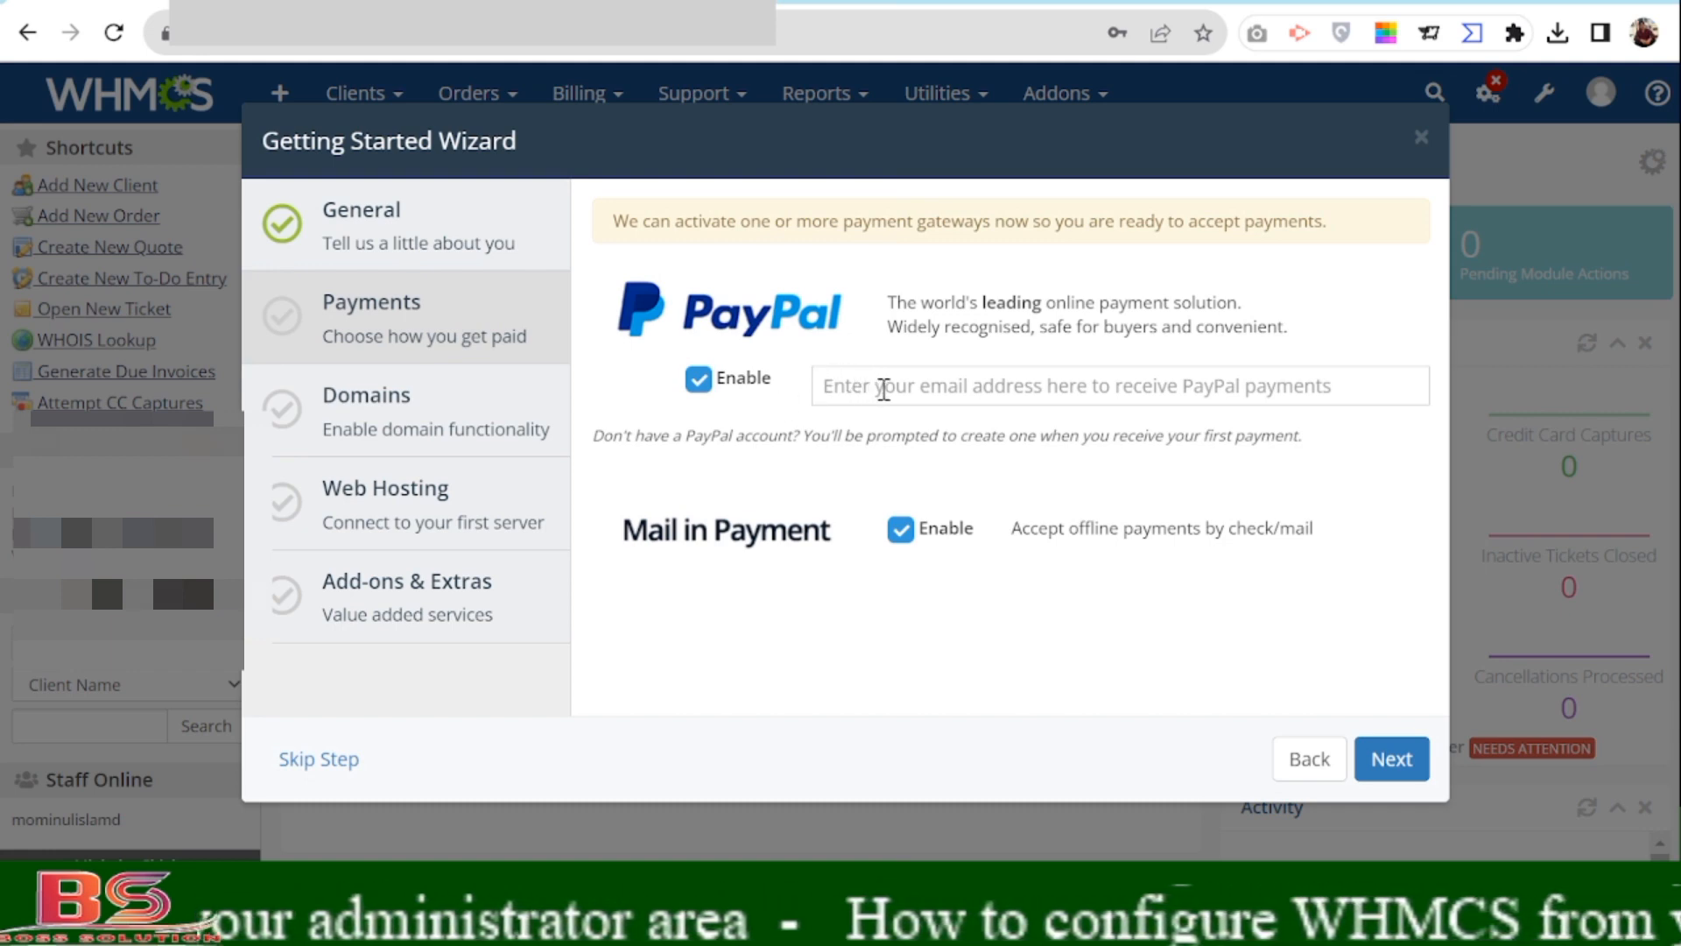
type("bo")
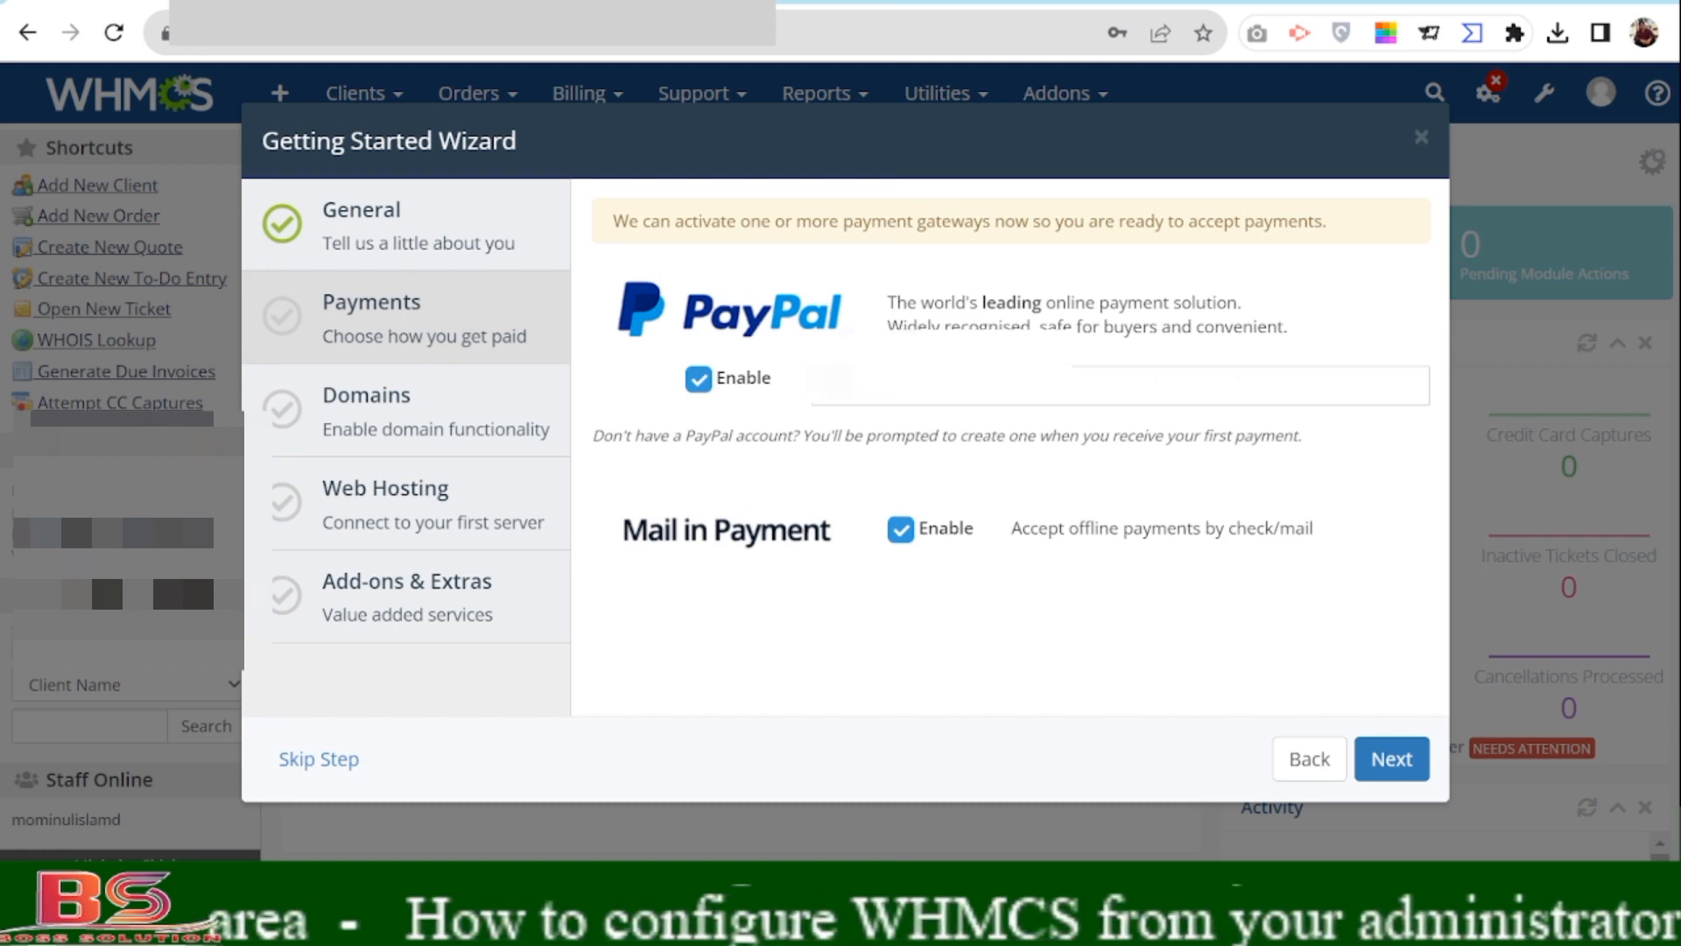
key("BackSpace")
key("BackSpace")
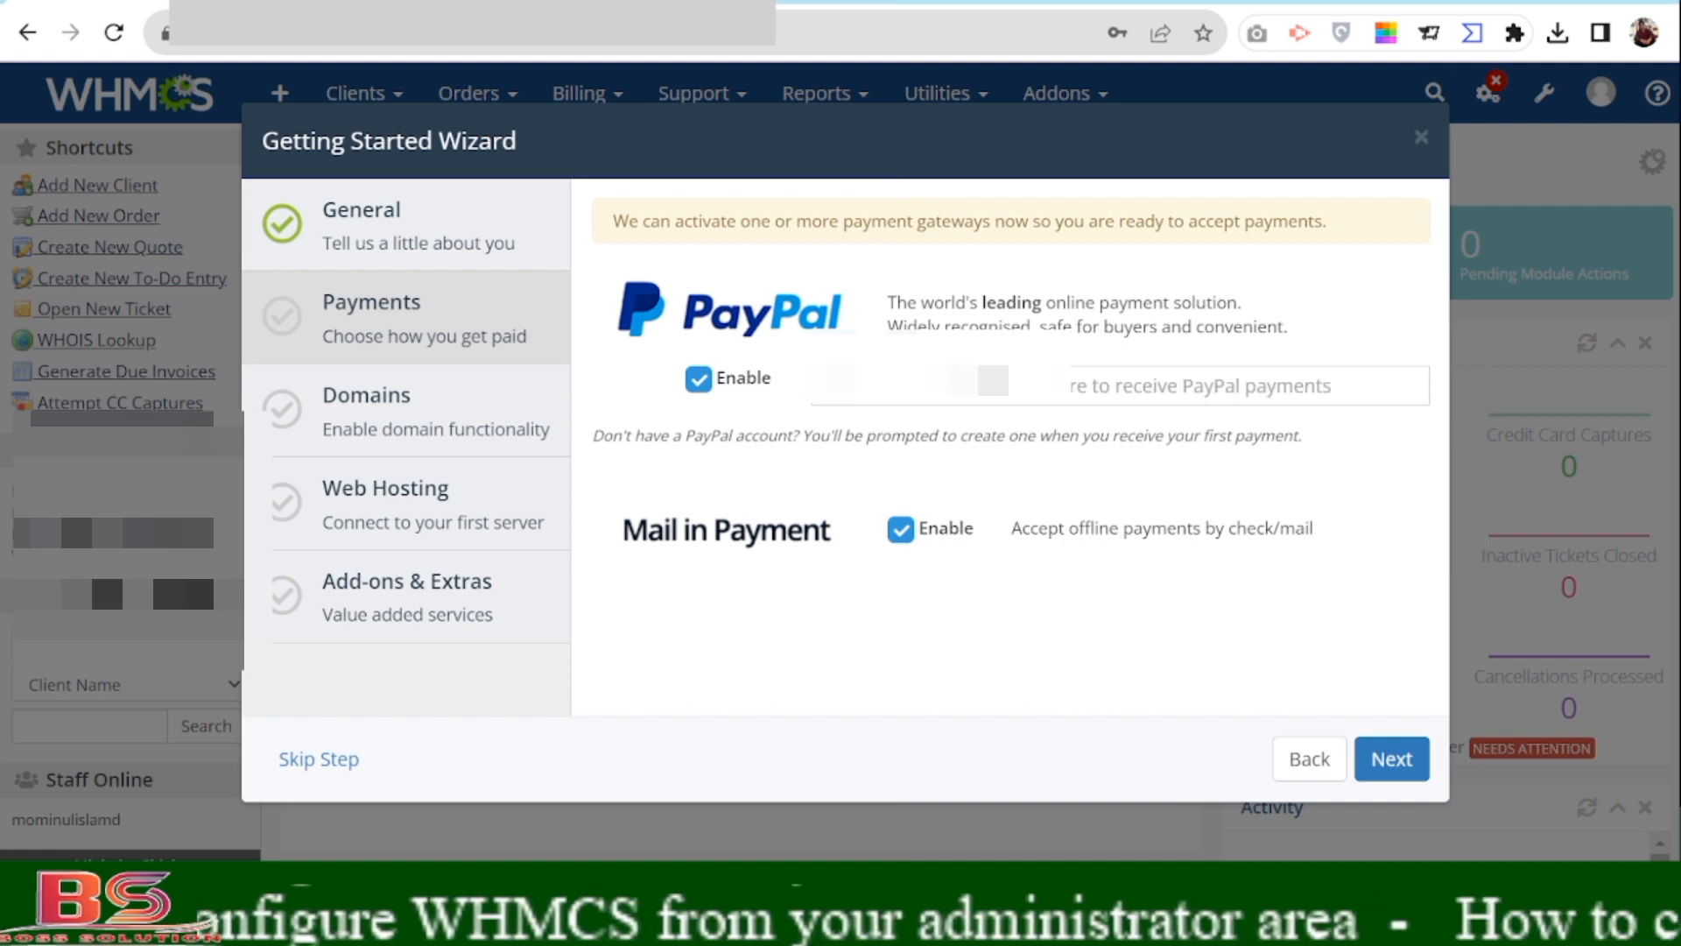
type("b")
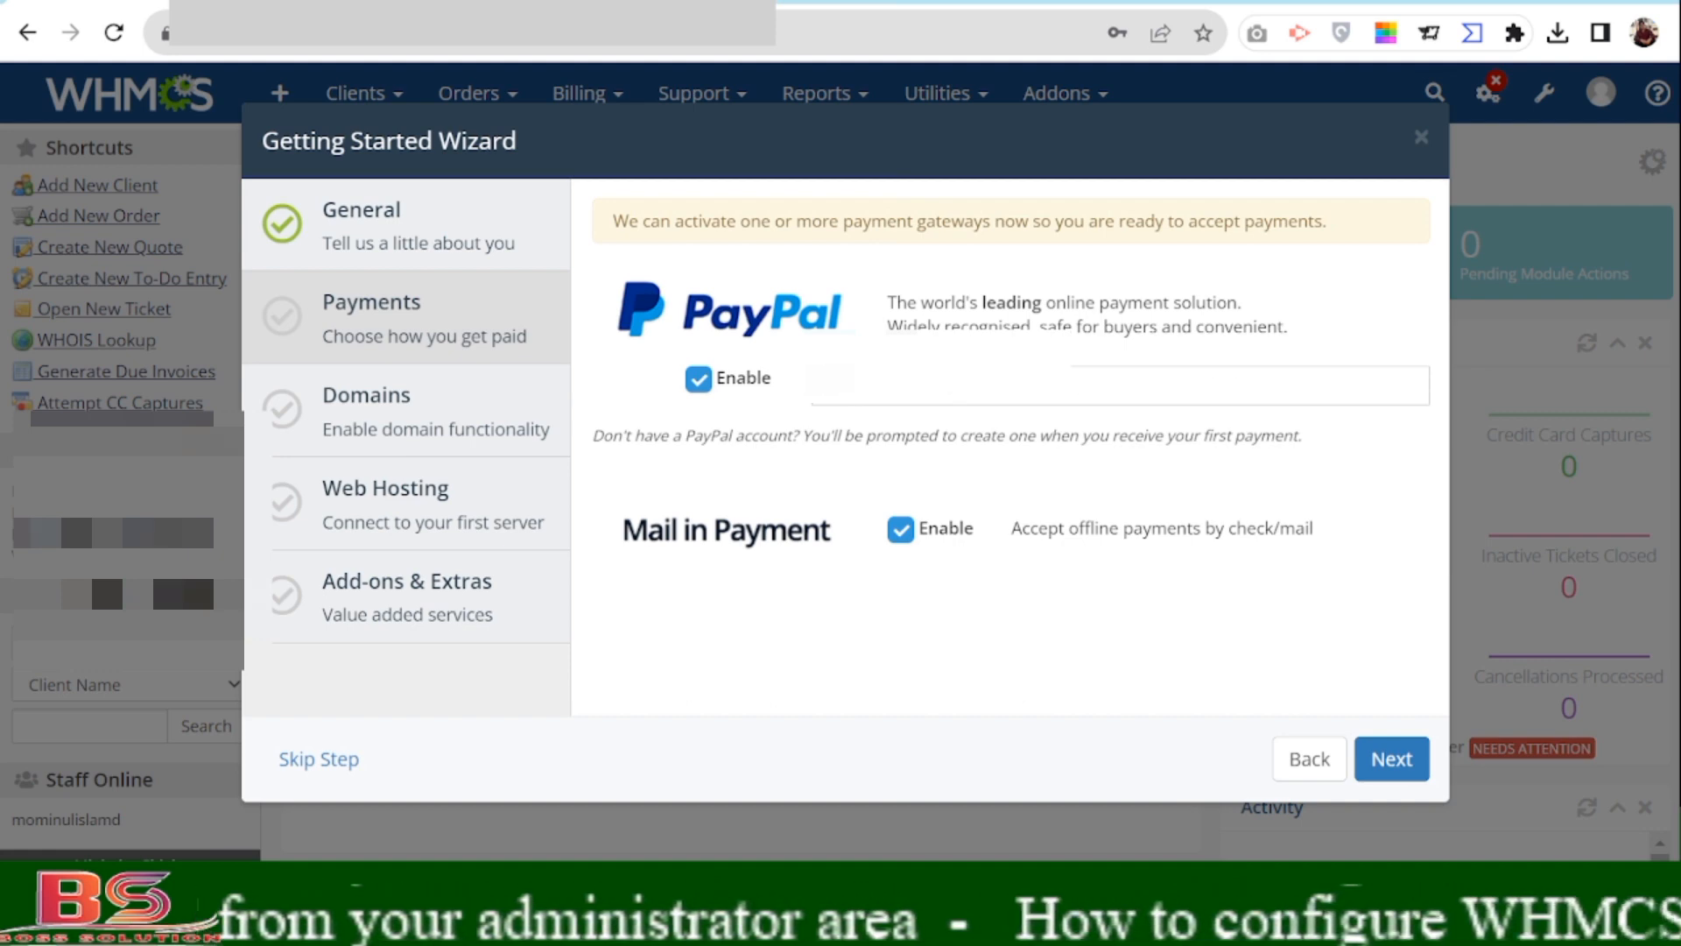
left_click(1078, 470)
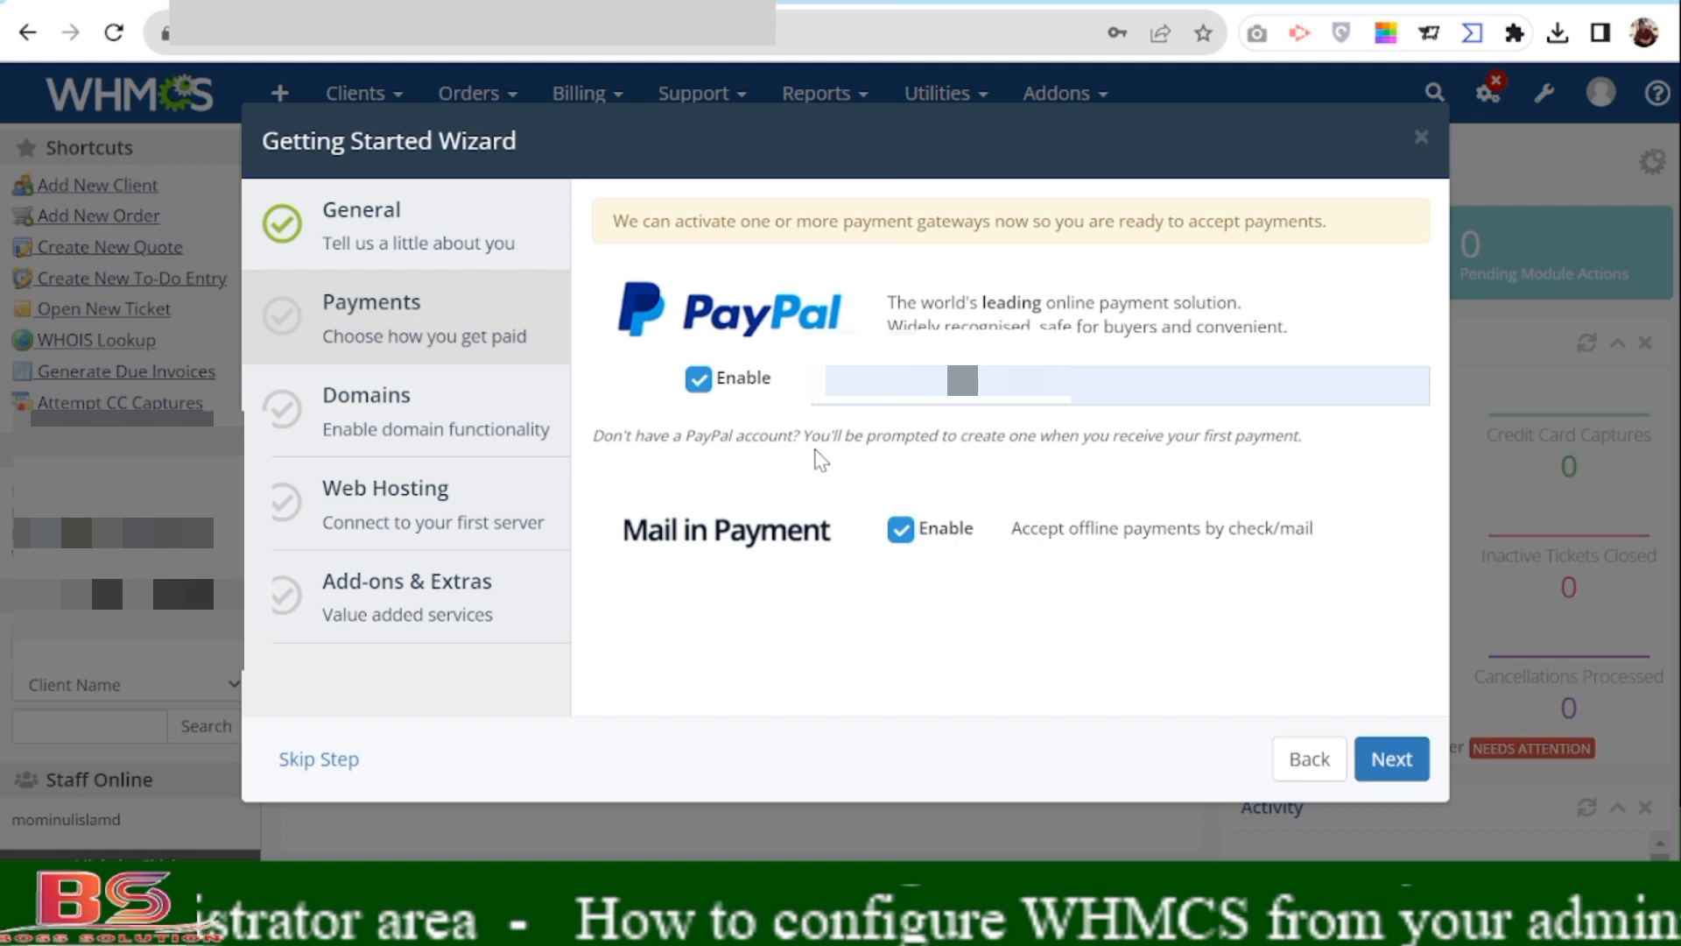
left_click(1403, 763)
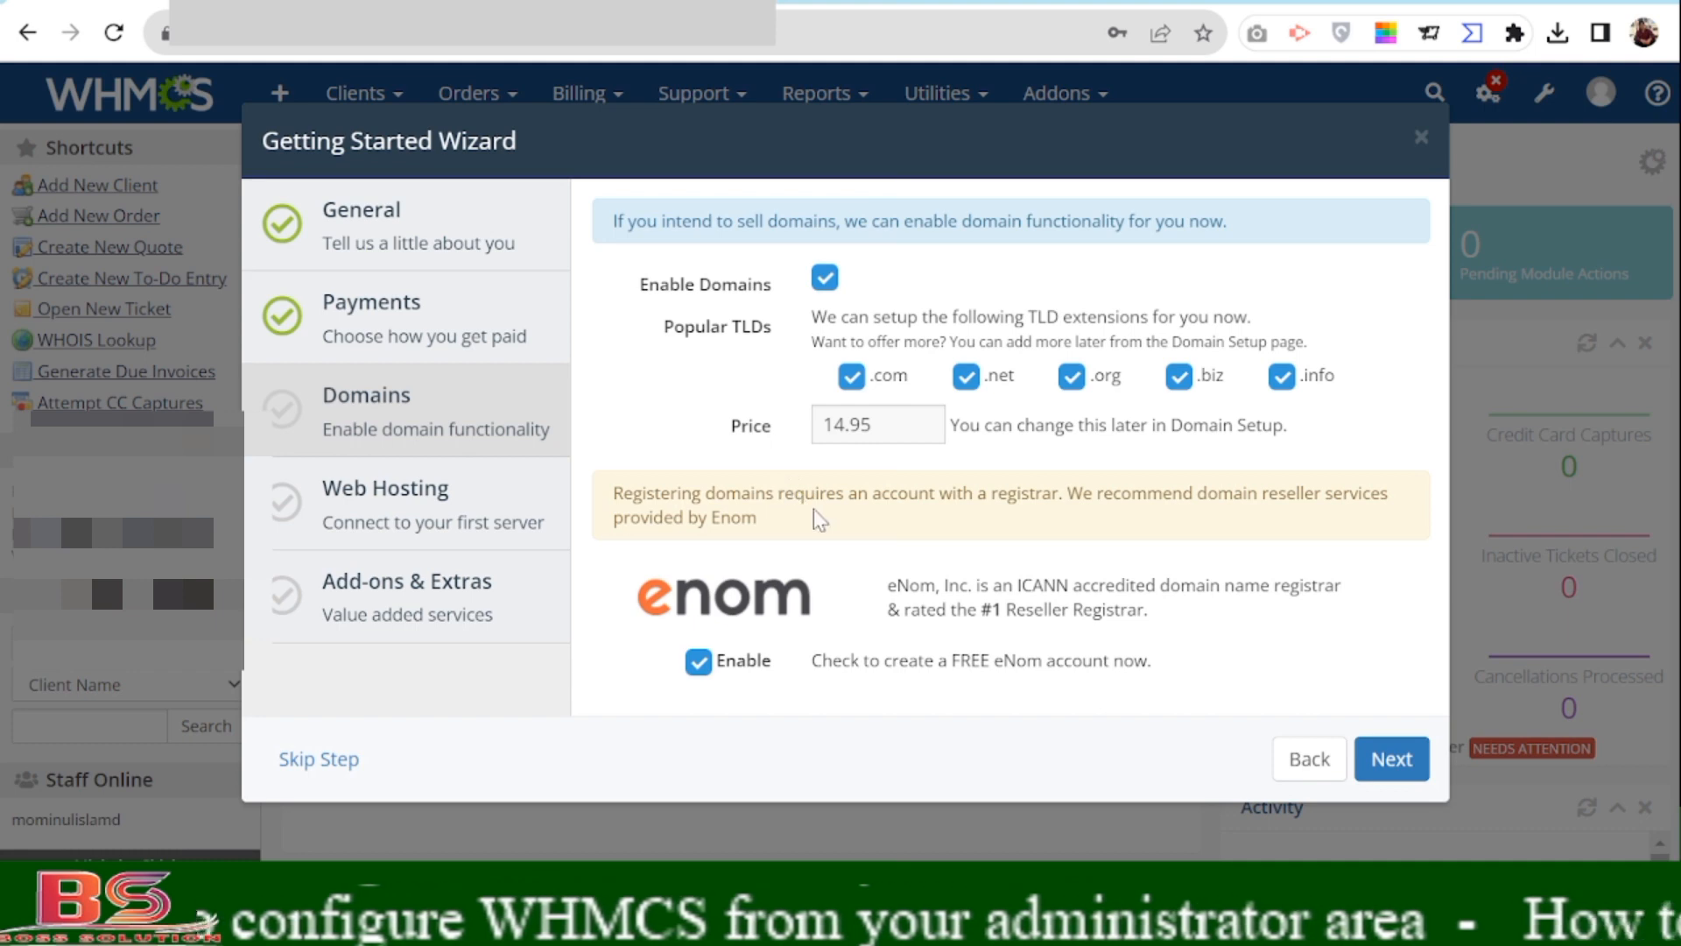
Untick the eNom Enable checkbox so no free eNom account is created.
left_click(697, 667)
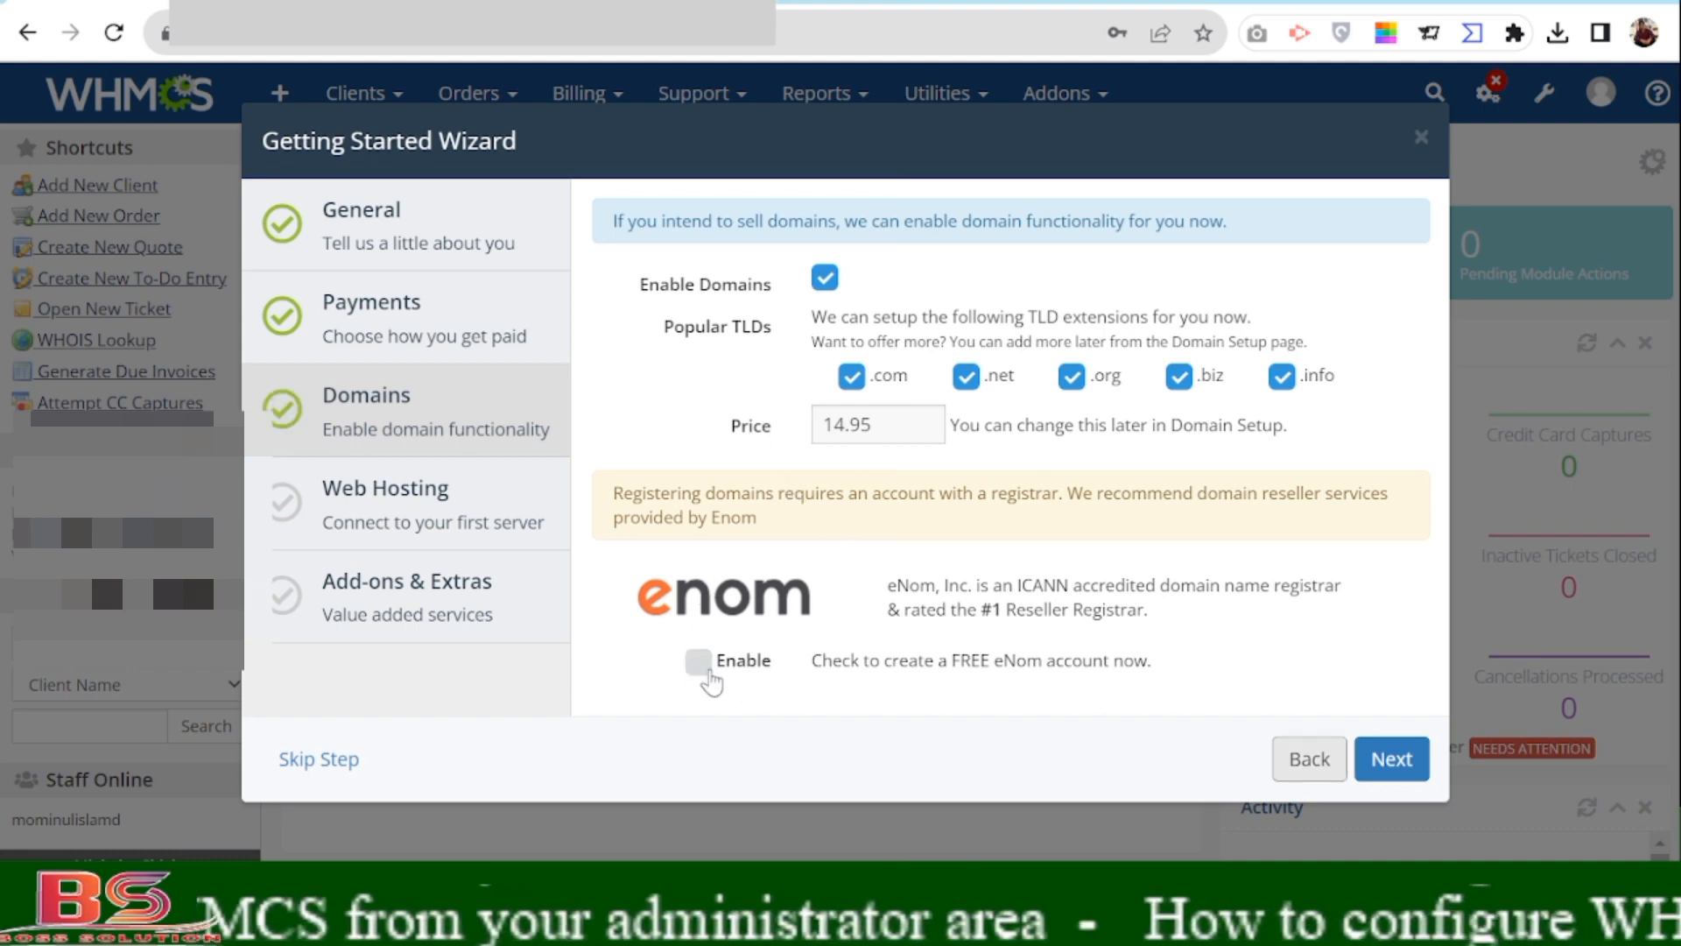
Submit the Domains step and paste the copied site URL into Hostname/IP.
left_click(1390, 762)
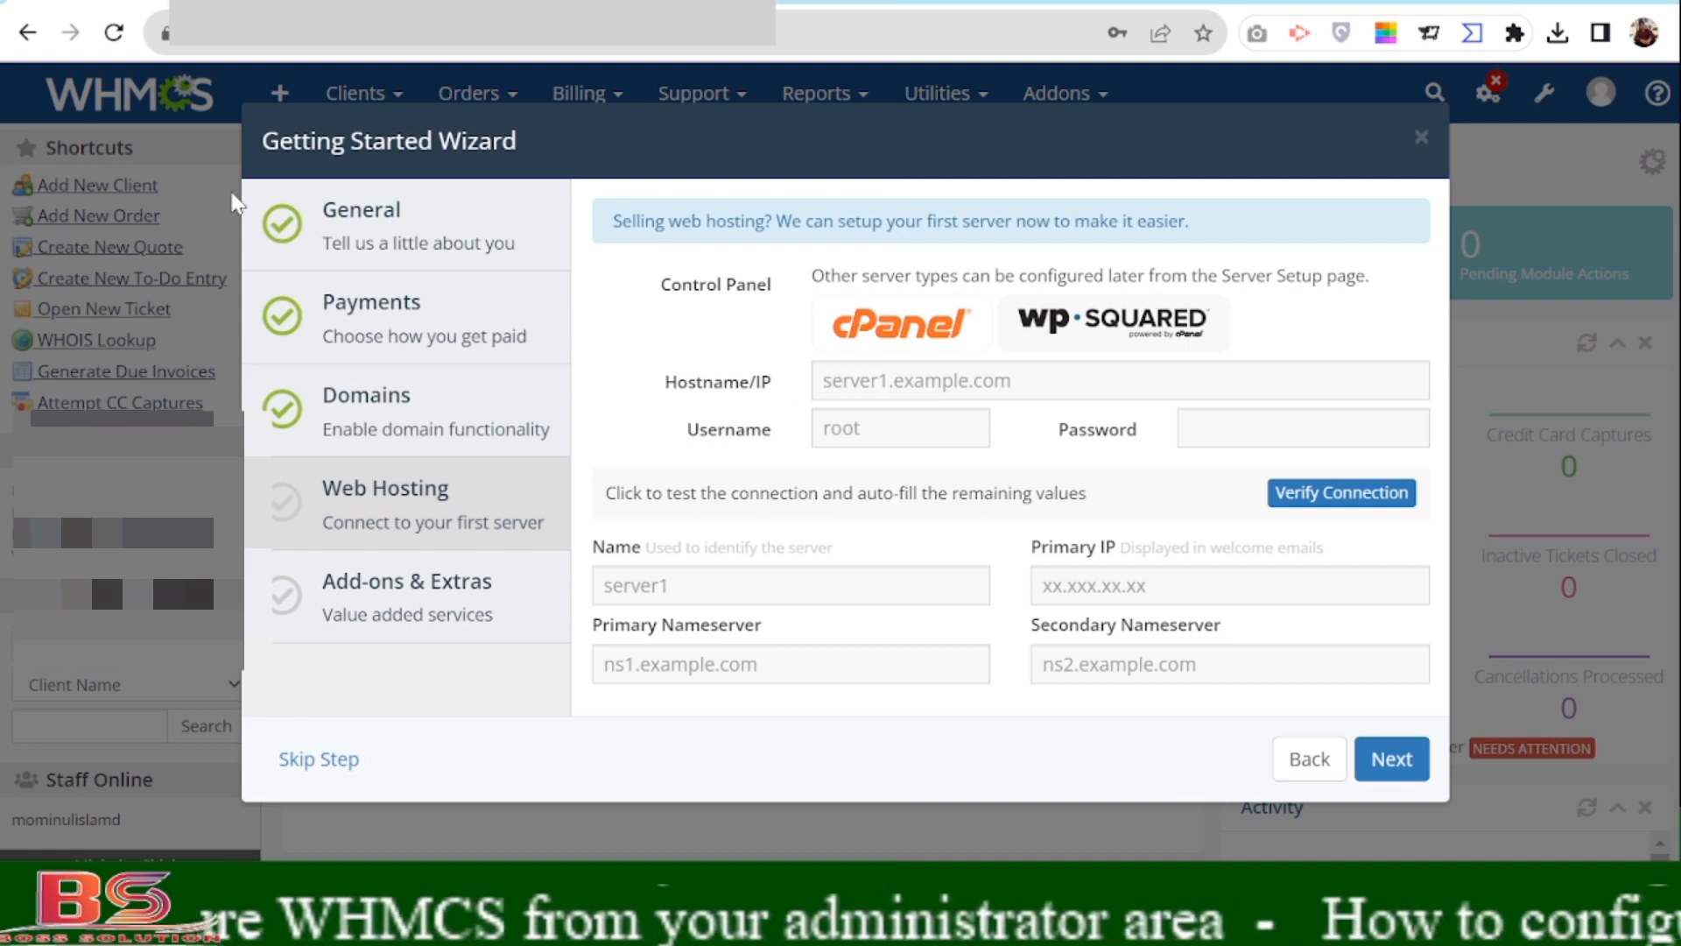
double_click(307, 33)
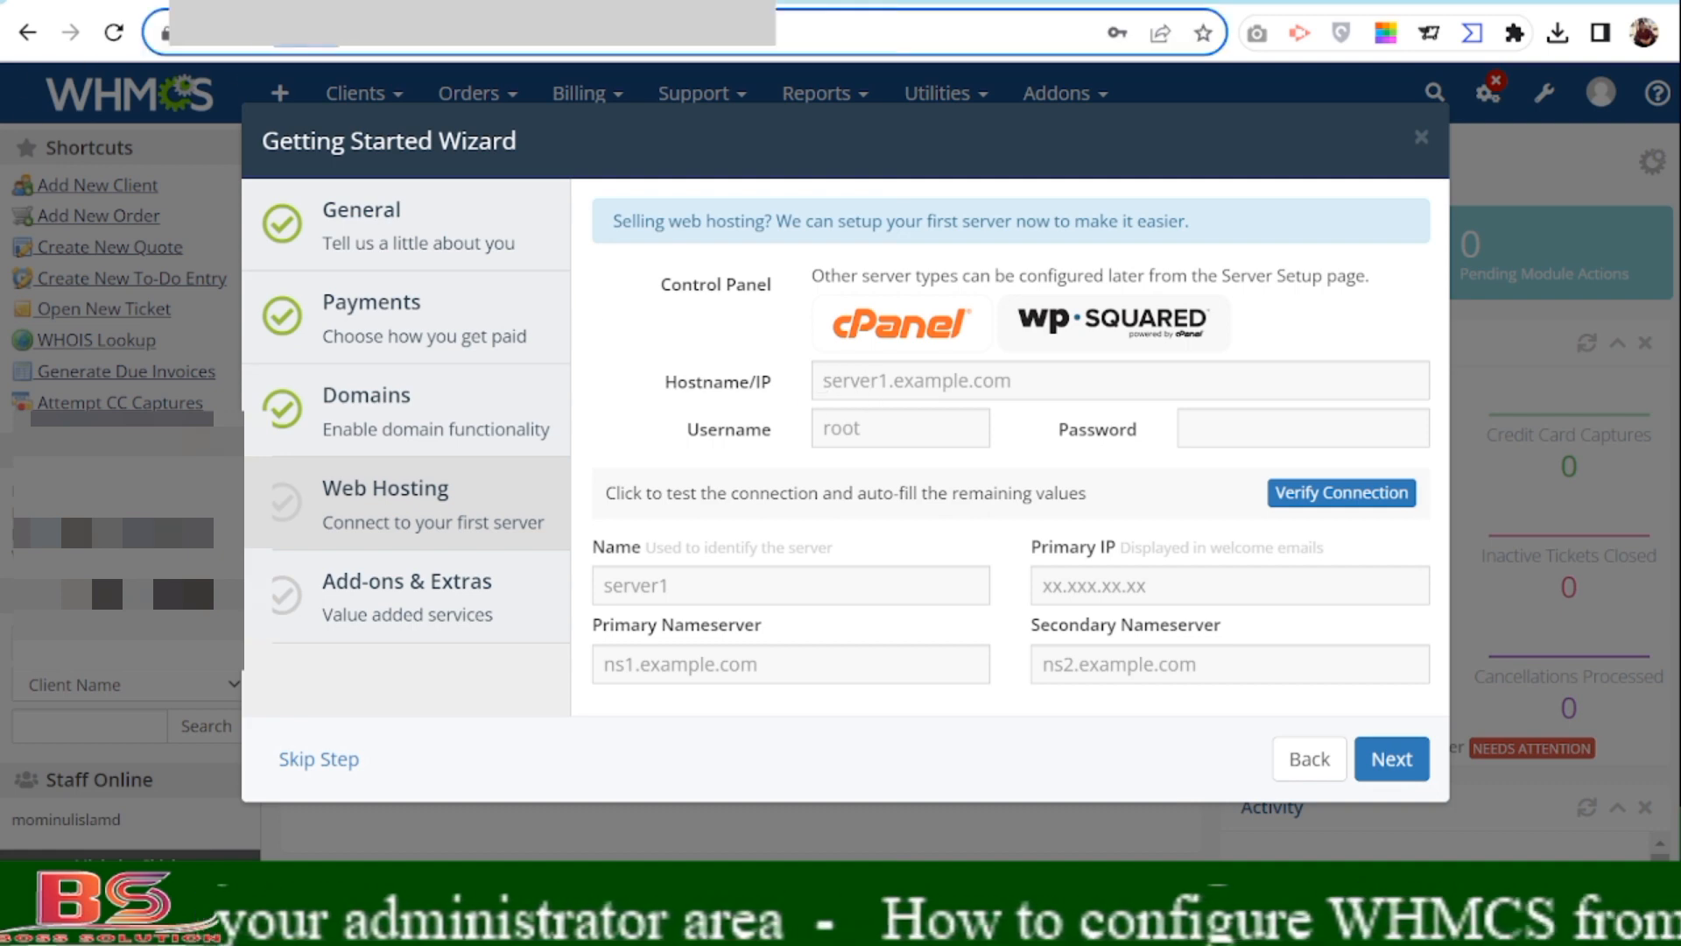
left_click(871, 381)
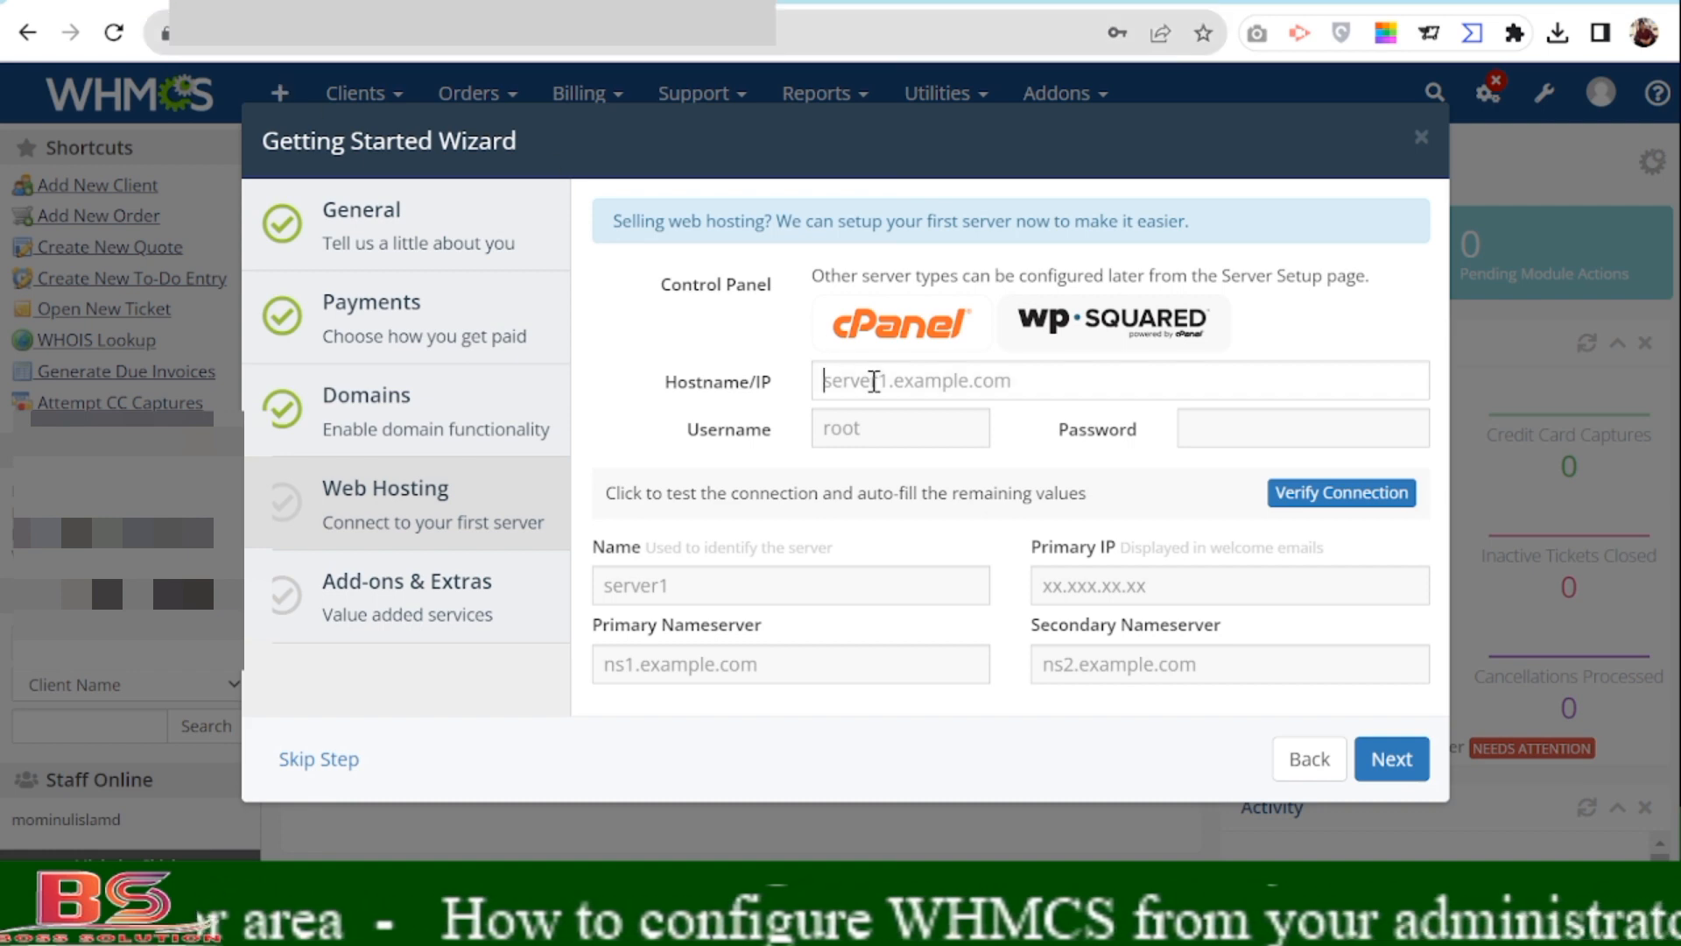
type("https://webhostingbd.net/")
left_click_drag(894, 381, 745, 385)
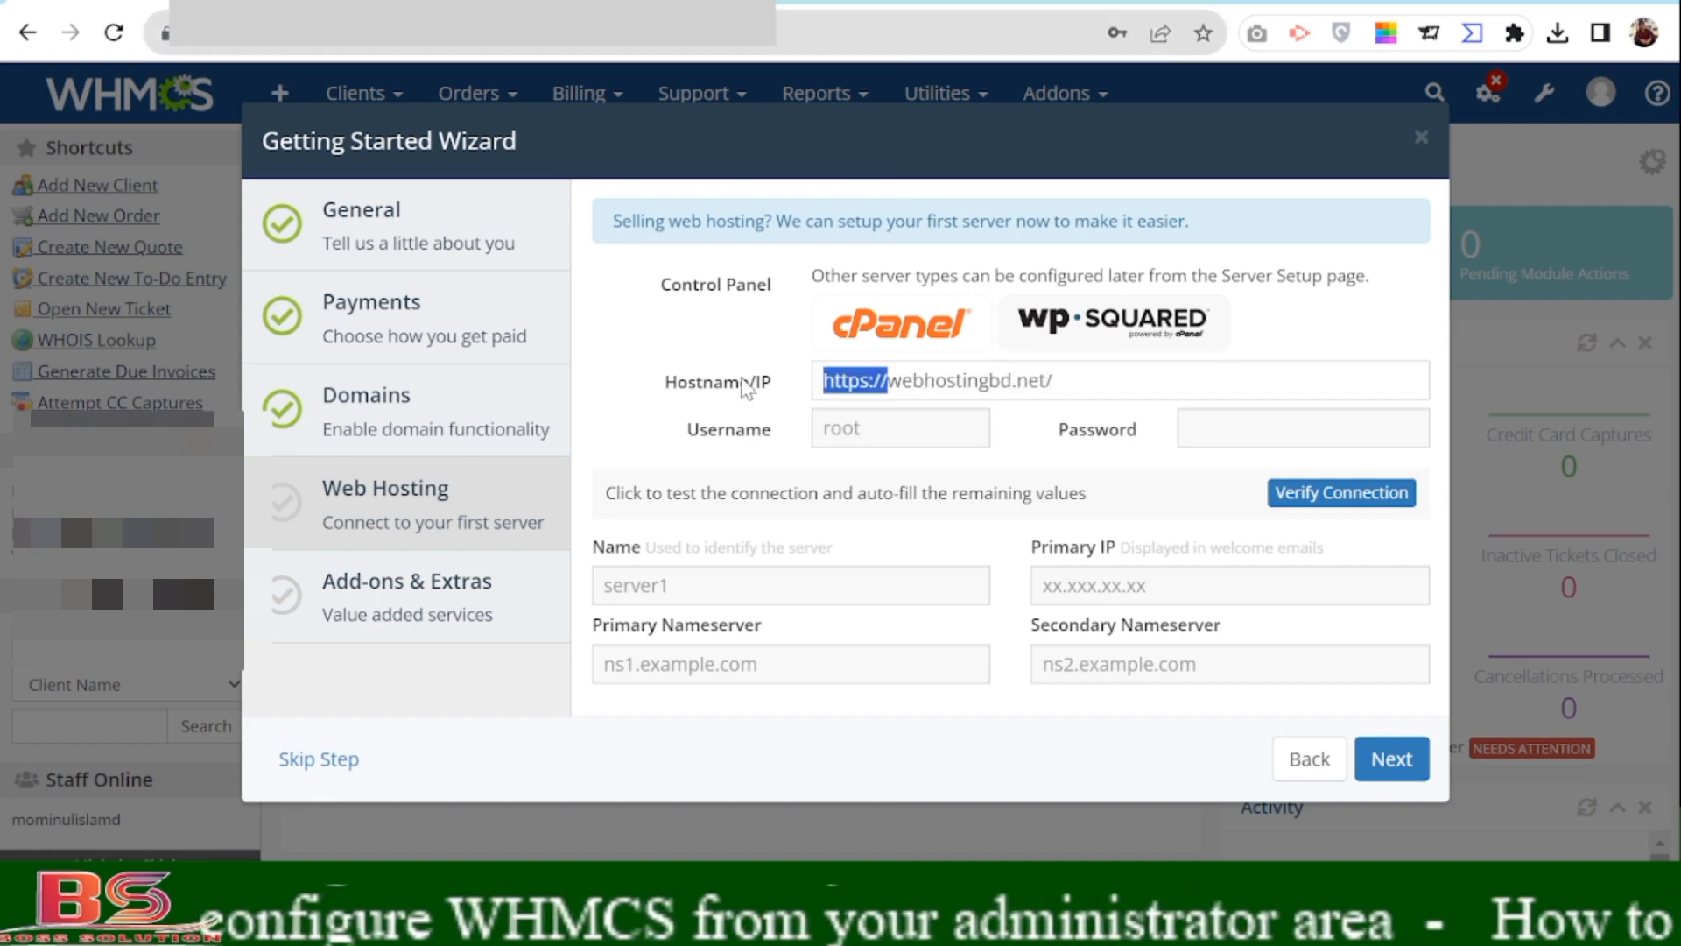
key("BackSpace")
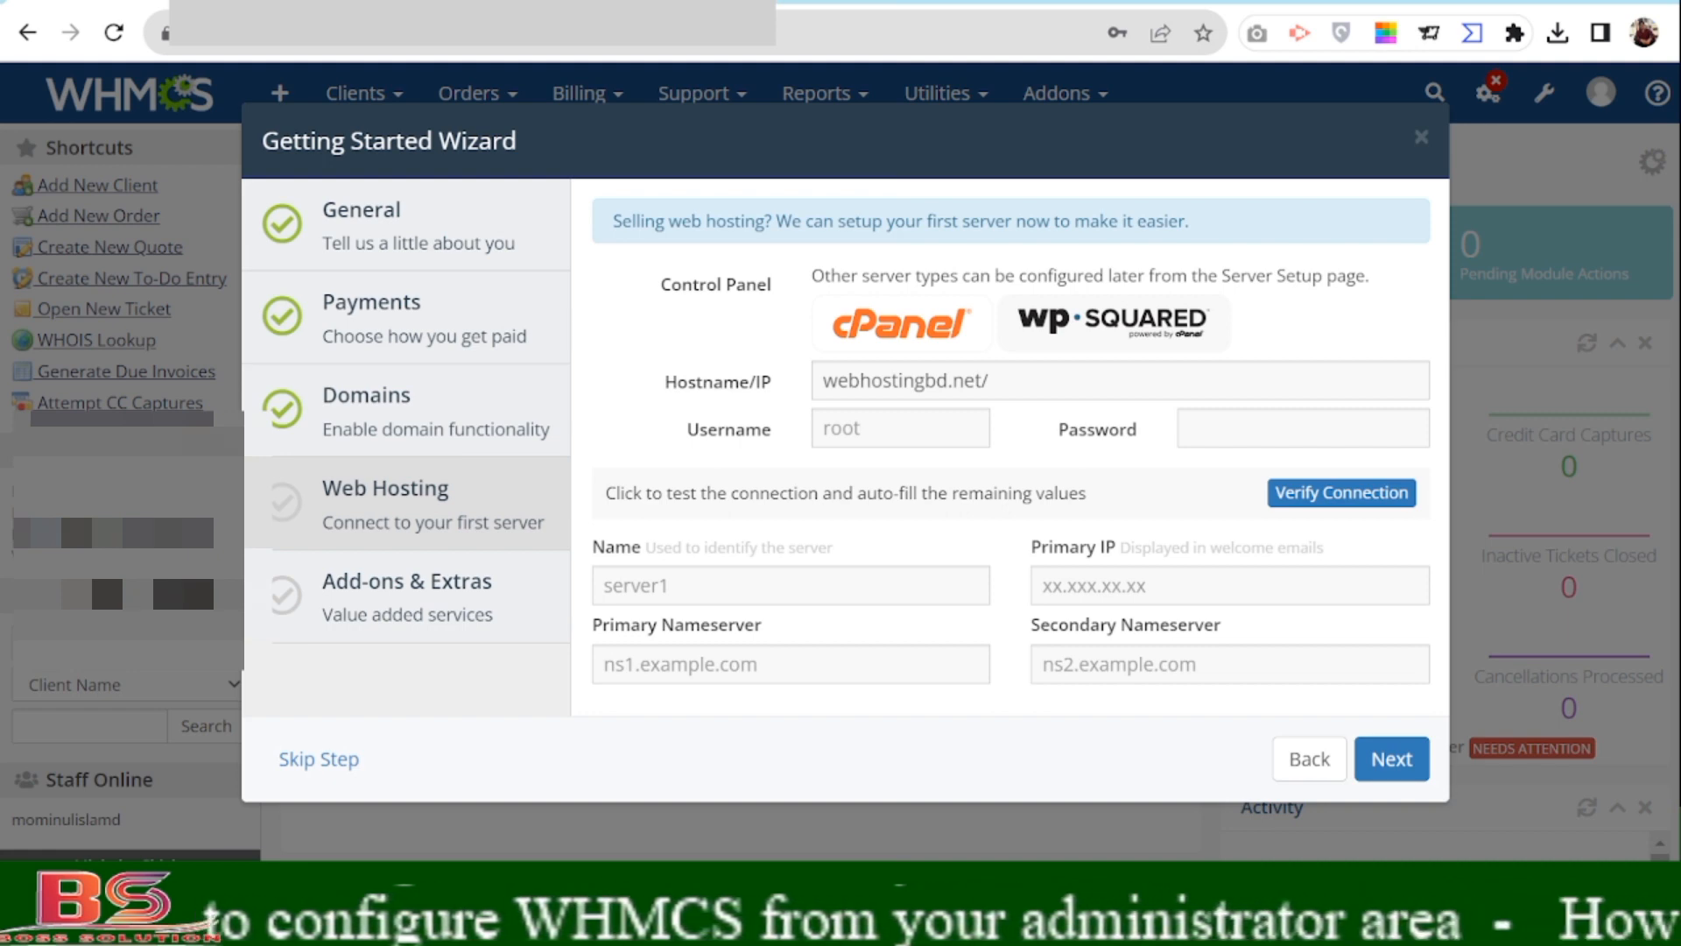
left_click_drag(998, 380, 761, 383)
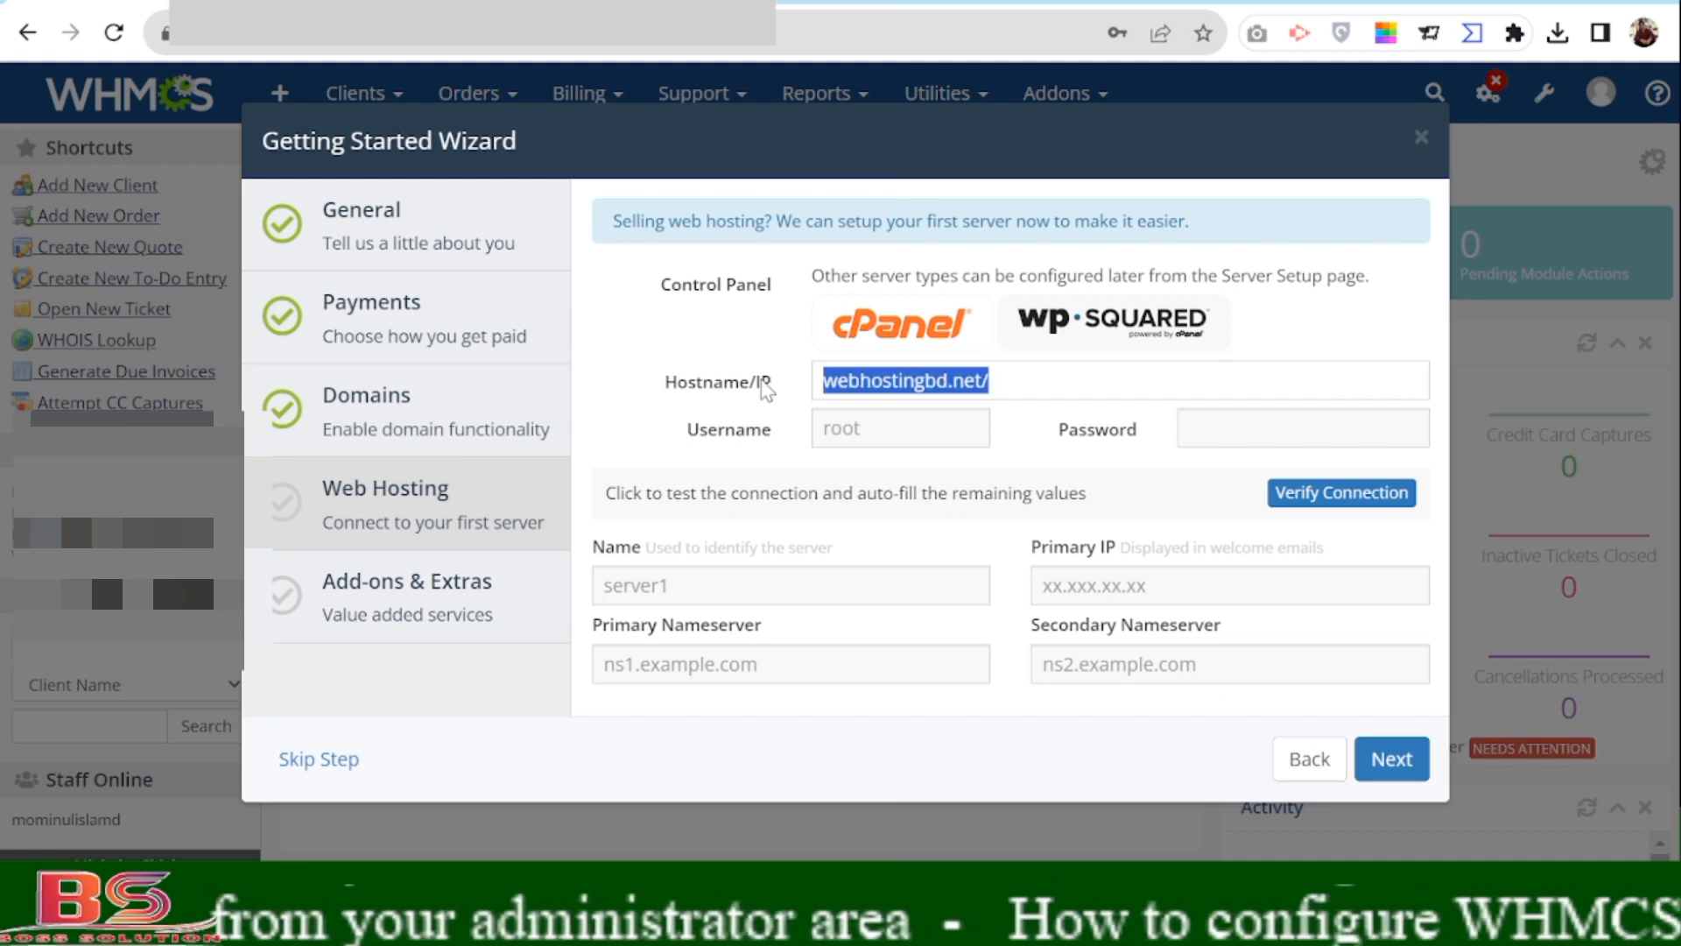
left_click(1044, 383)
key("BackSpace")
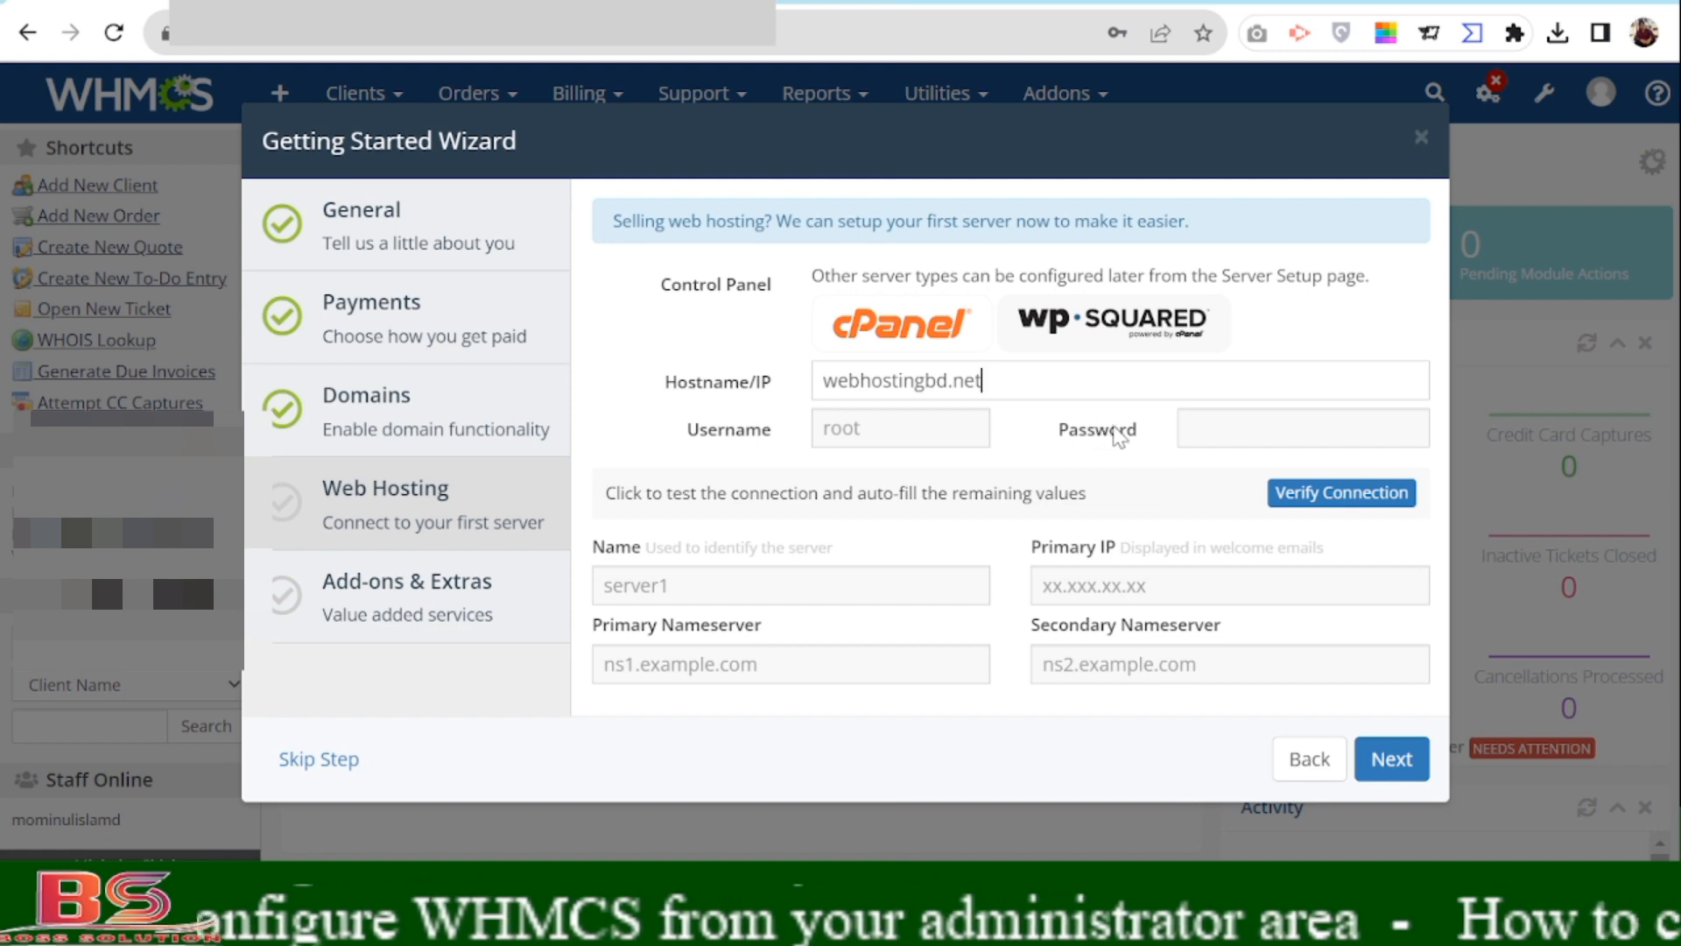
left_click(690, 583)
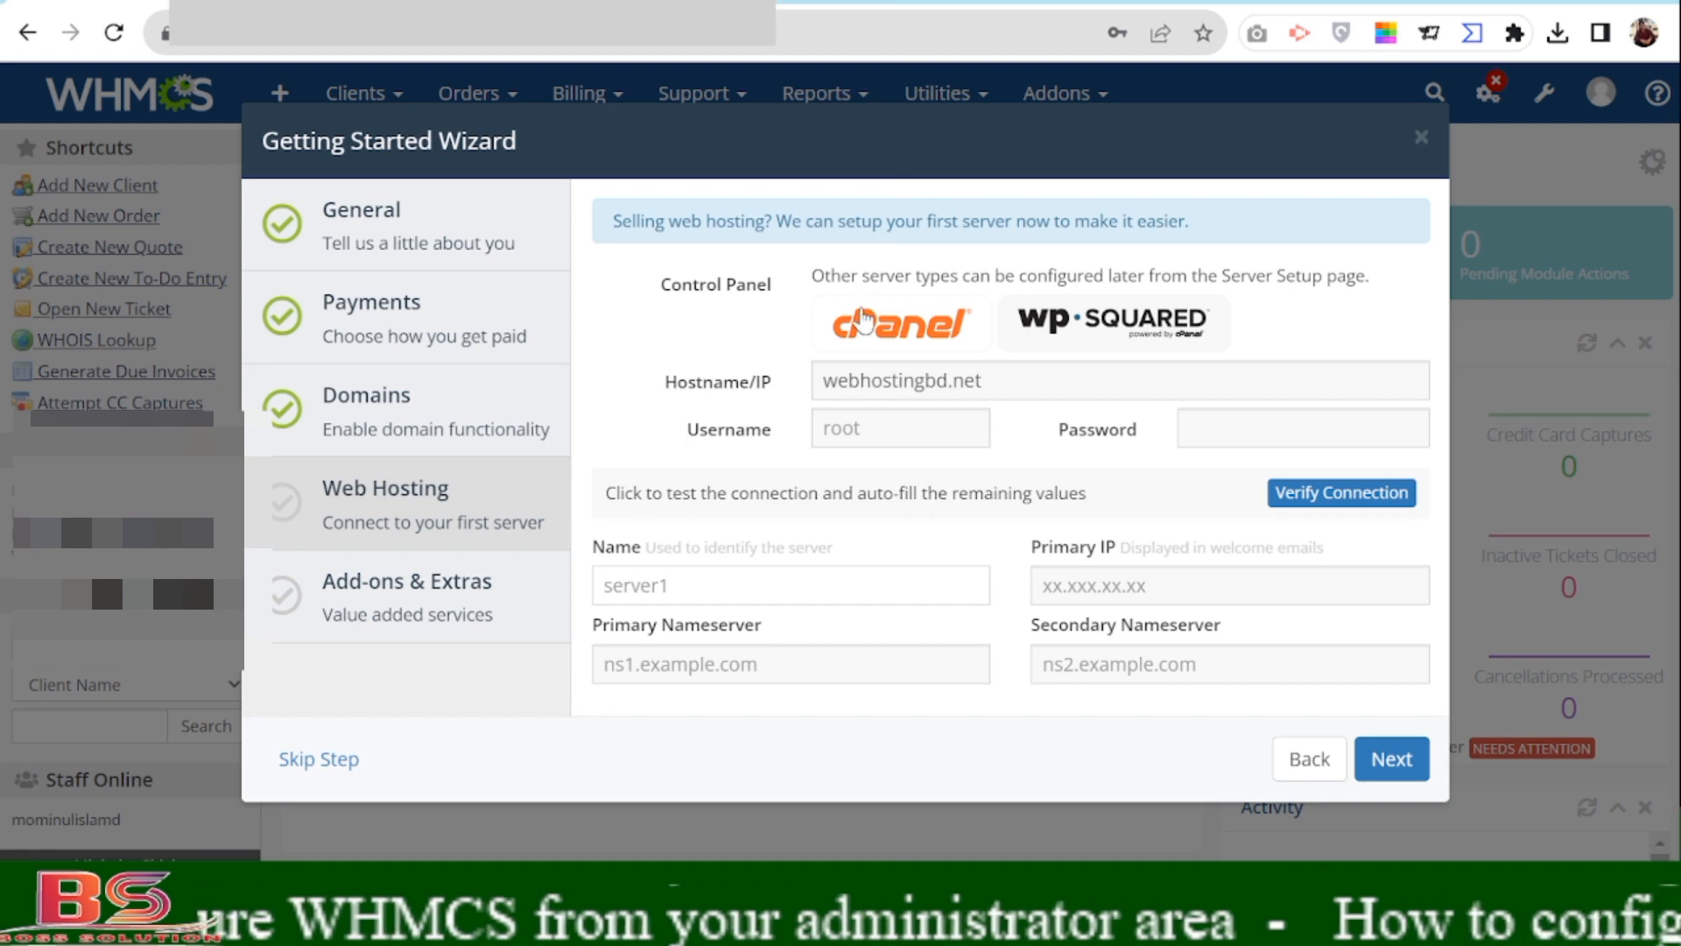
In a new Chrome tab, enter 'intodn' in the address bar to look up intoDNS.
key("ctrl+t")
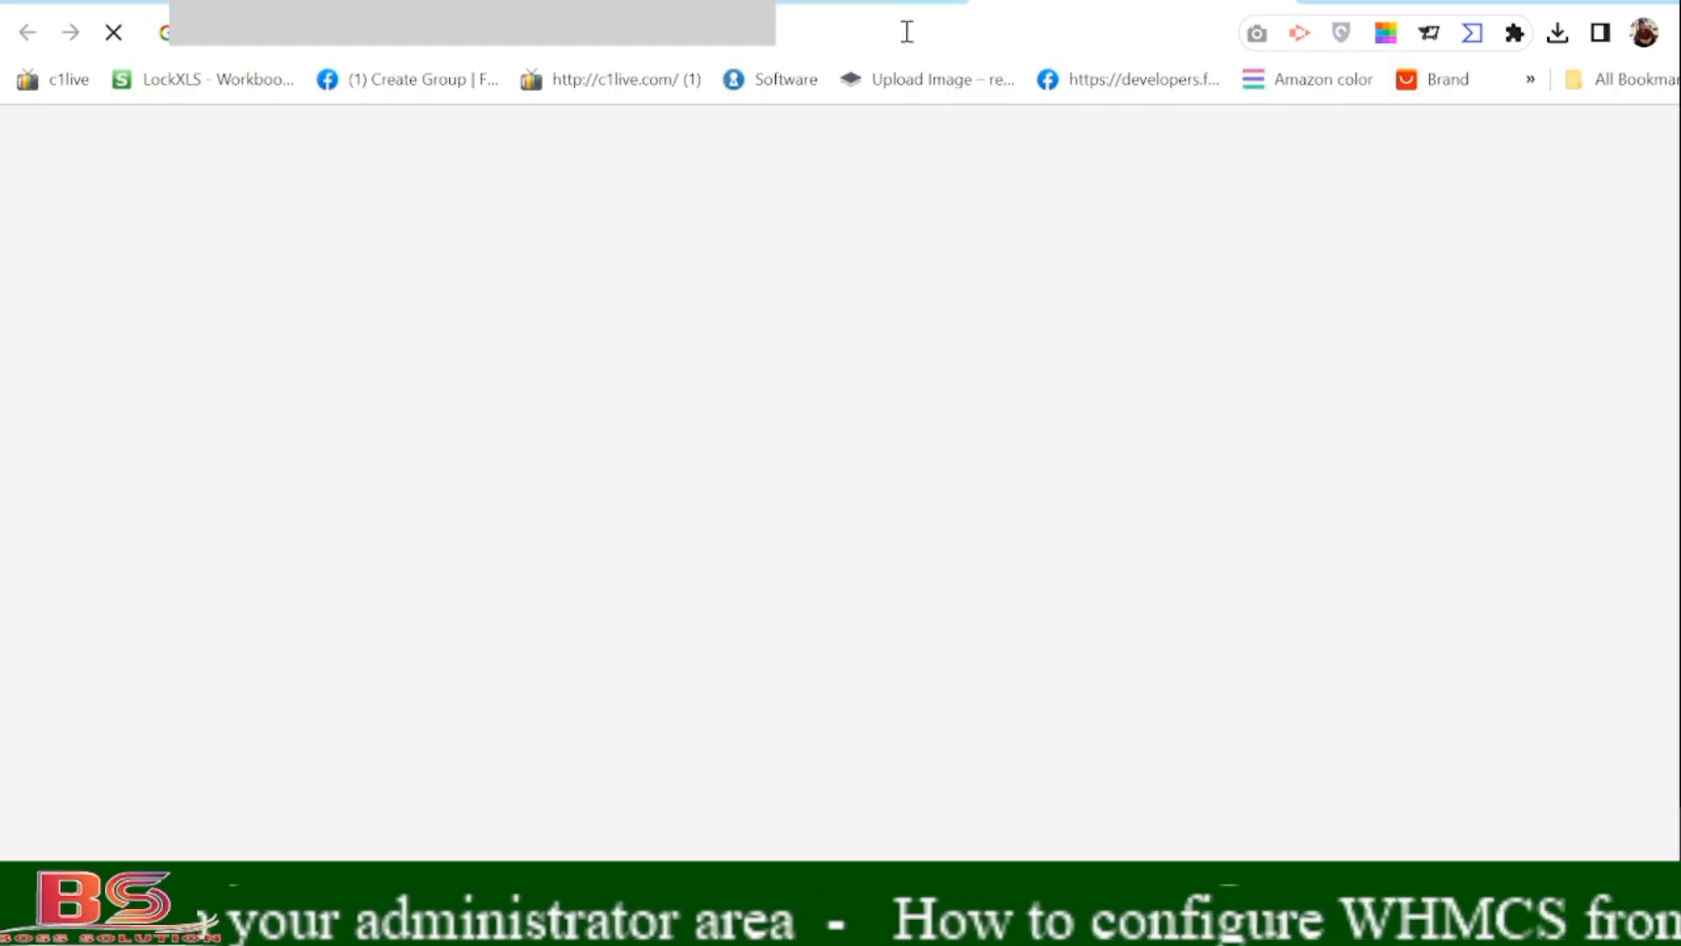
left_click(905, 30)
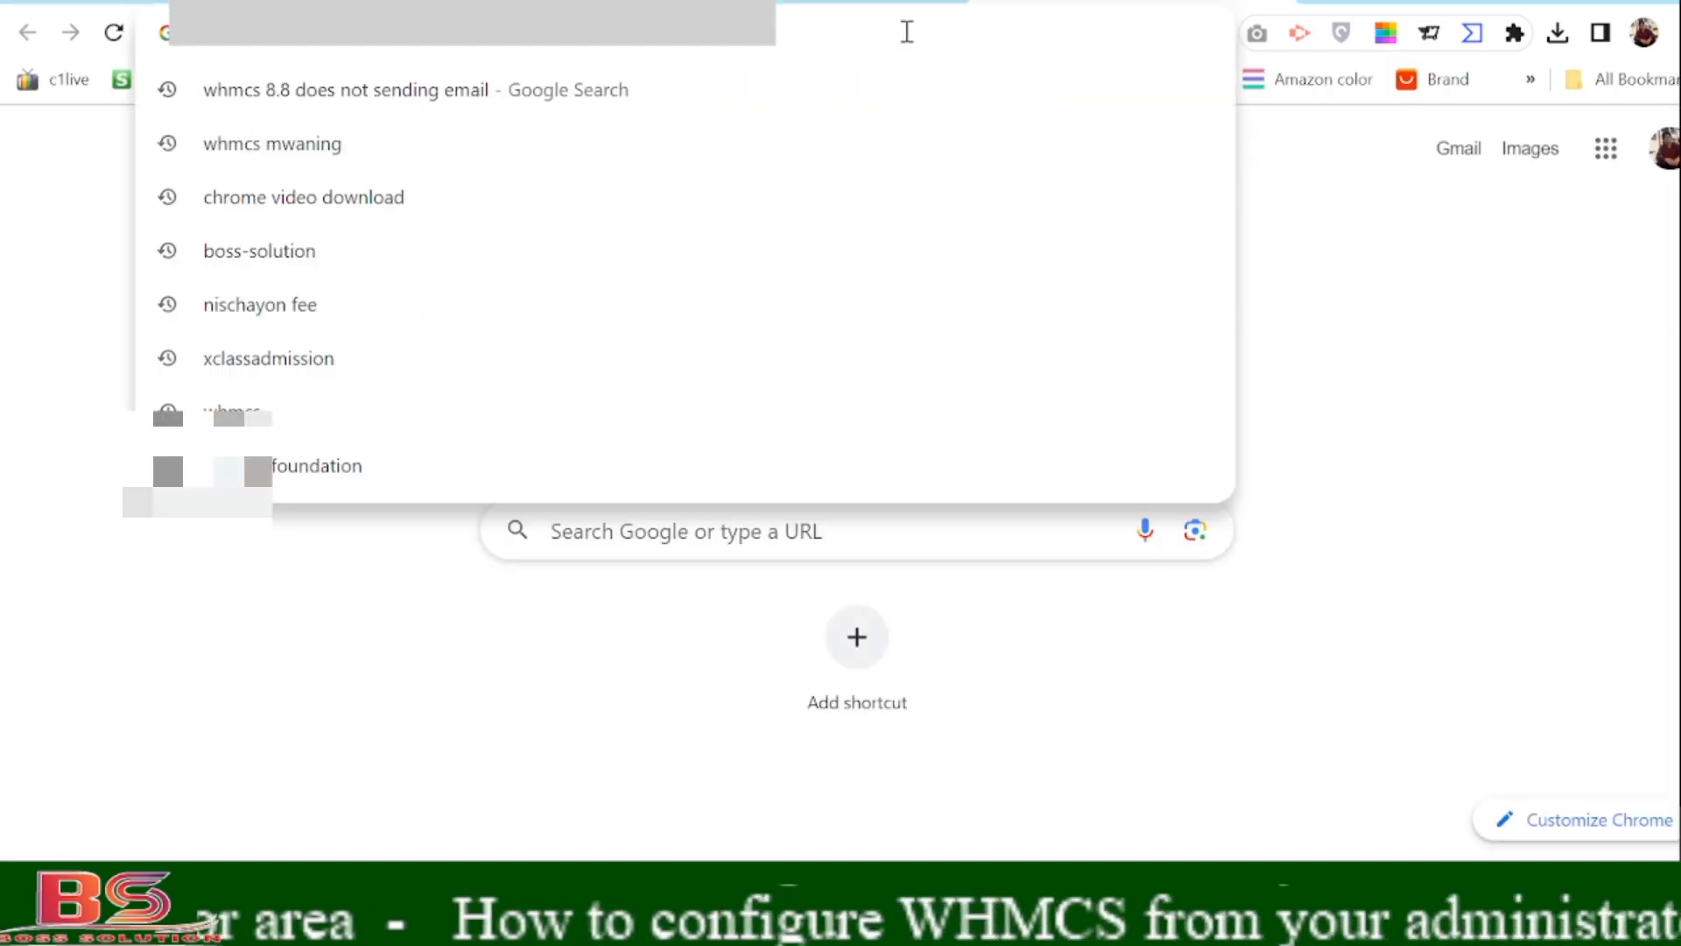
type("int")
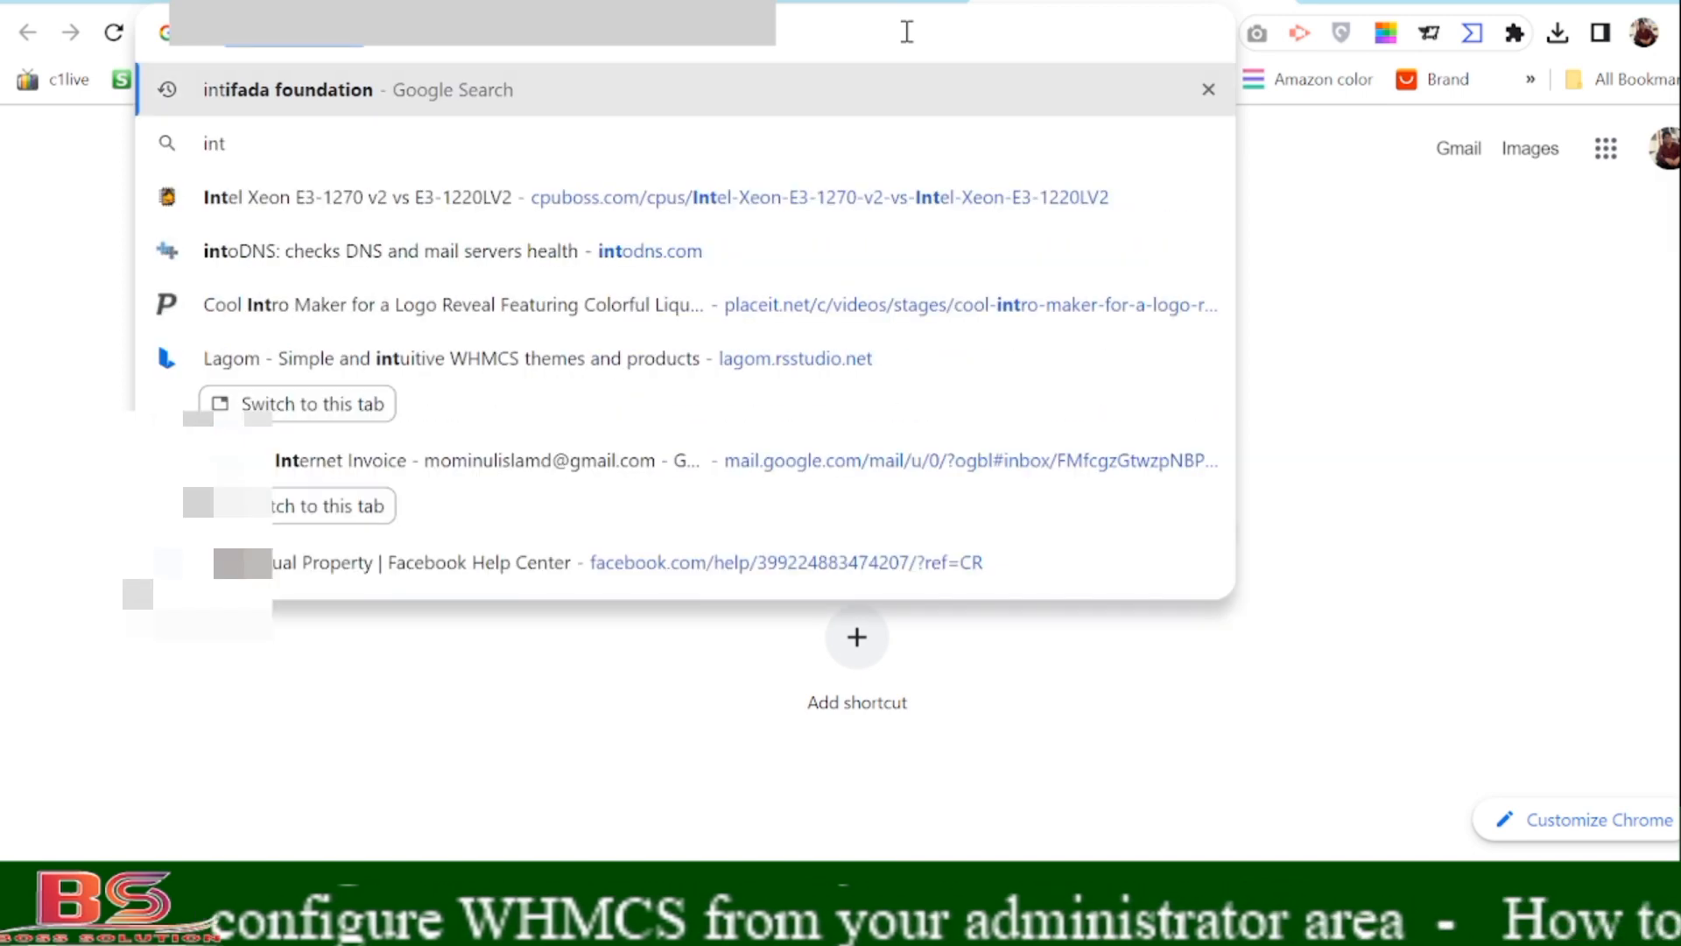
type("odn")
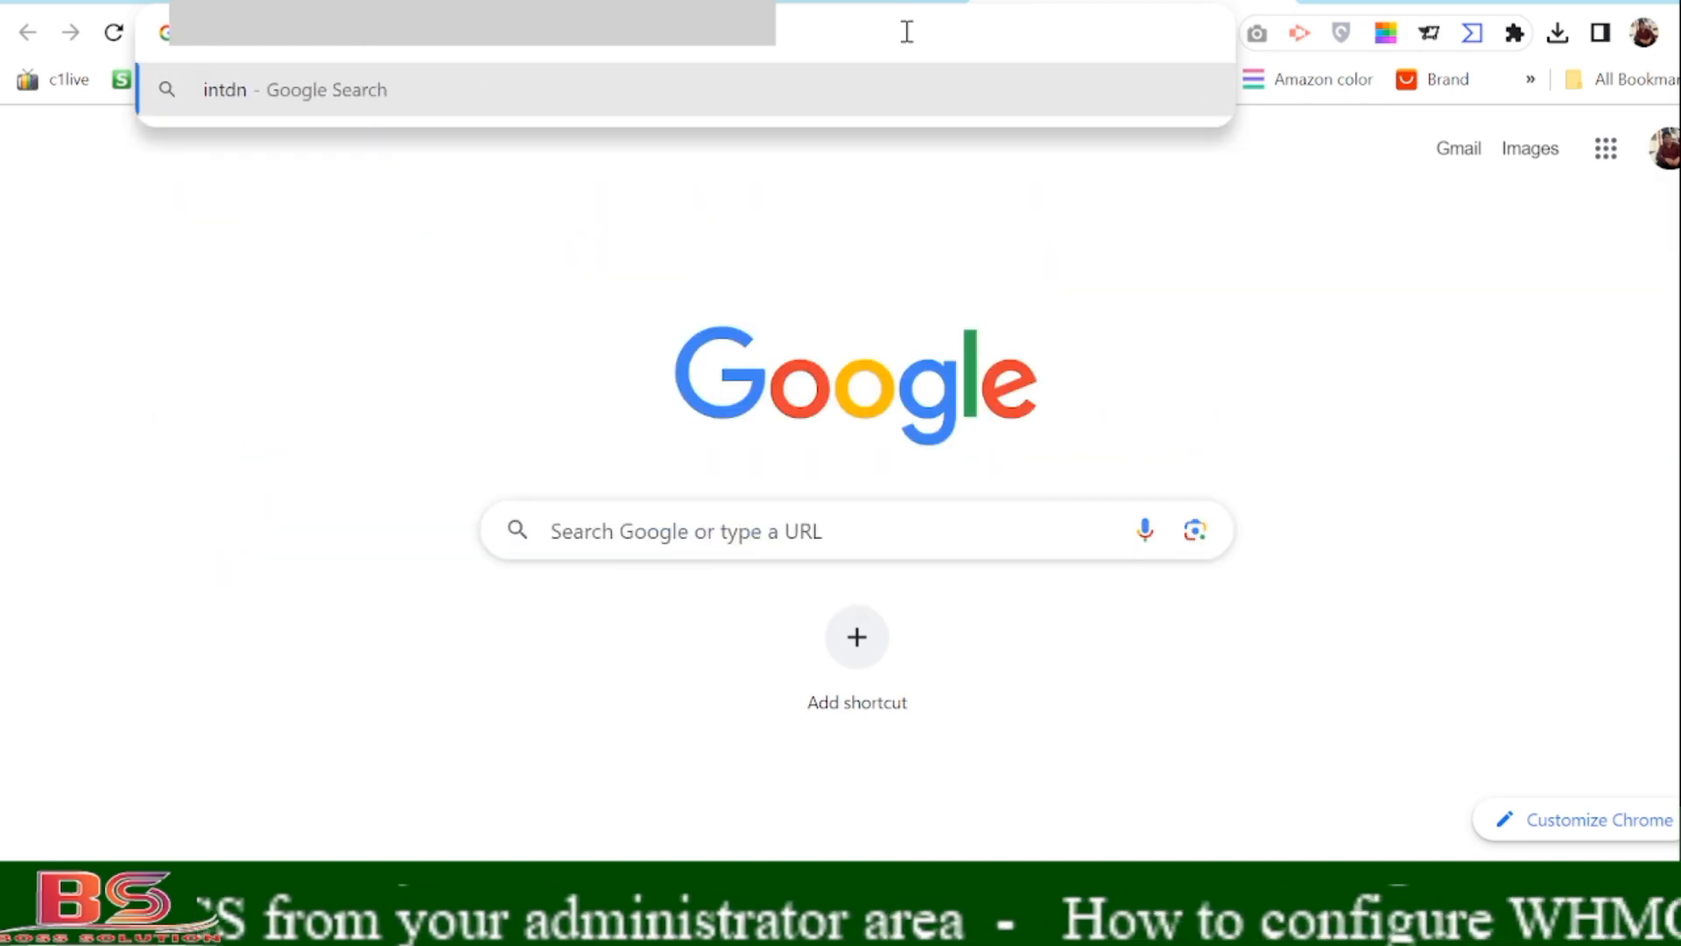
key("Return")
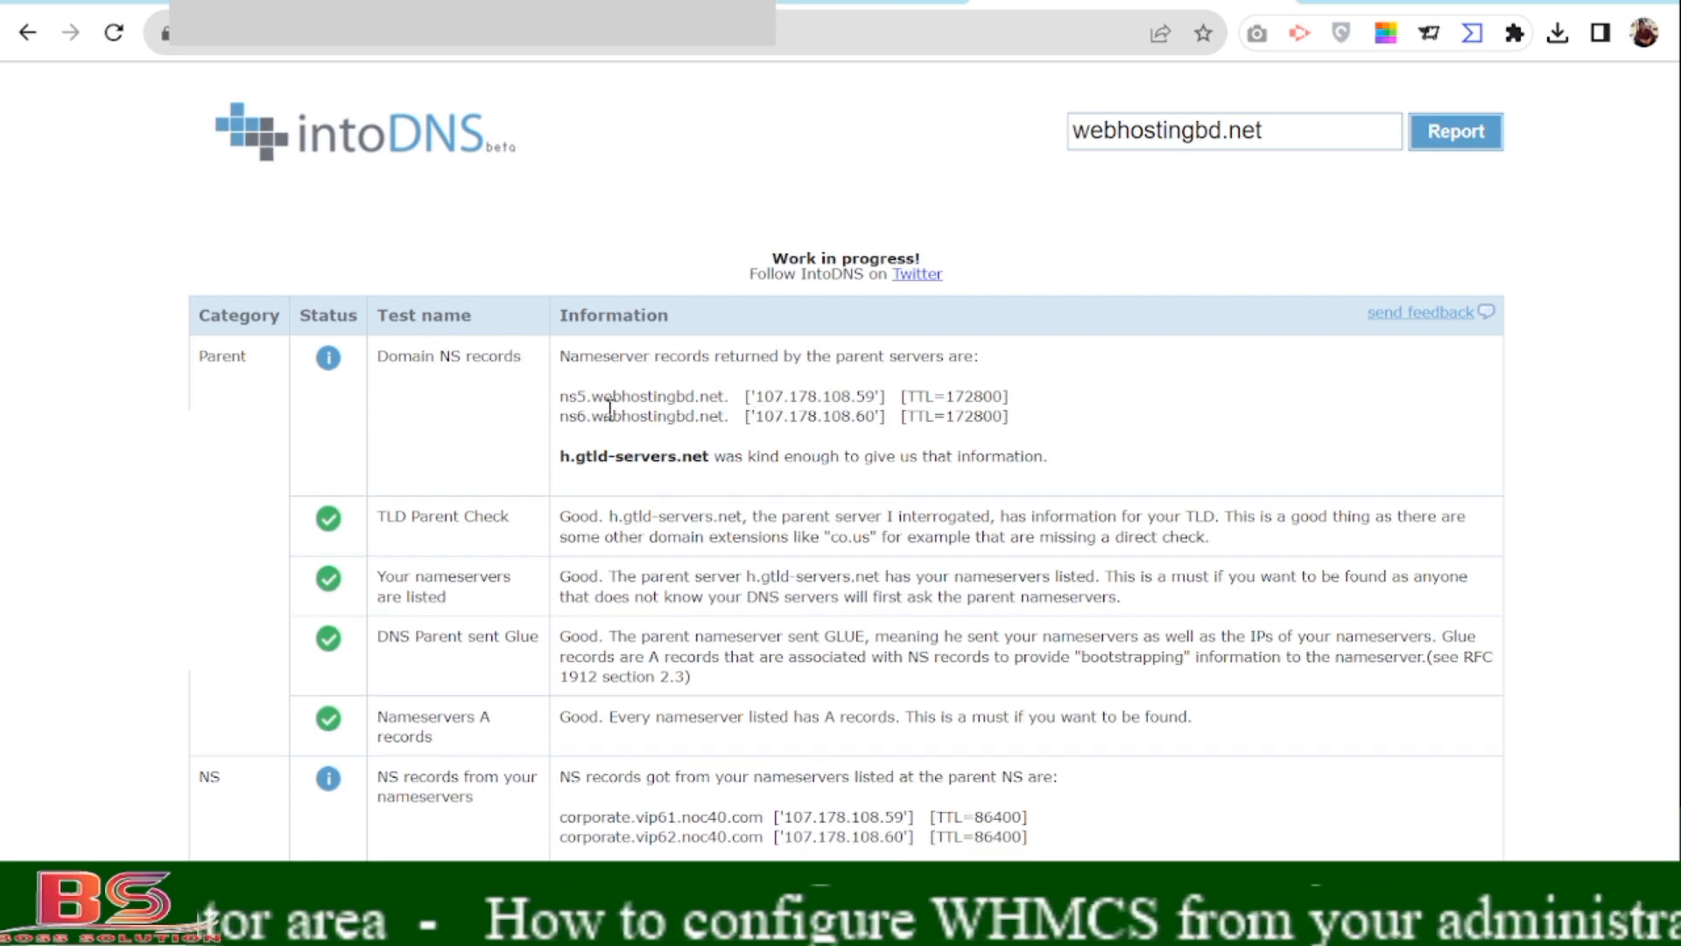
Inspect the ns5 server's IP on the intoDNS report, then return to the WHMCS wizard tab.
left_click_drag(756, 396, 819, 396)
left_click(761, 396)
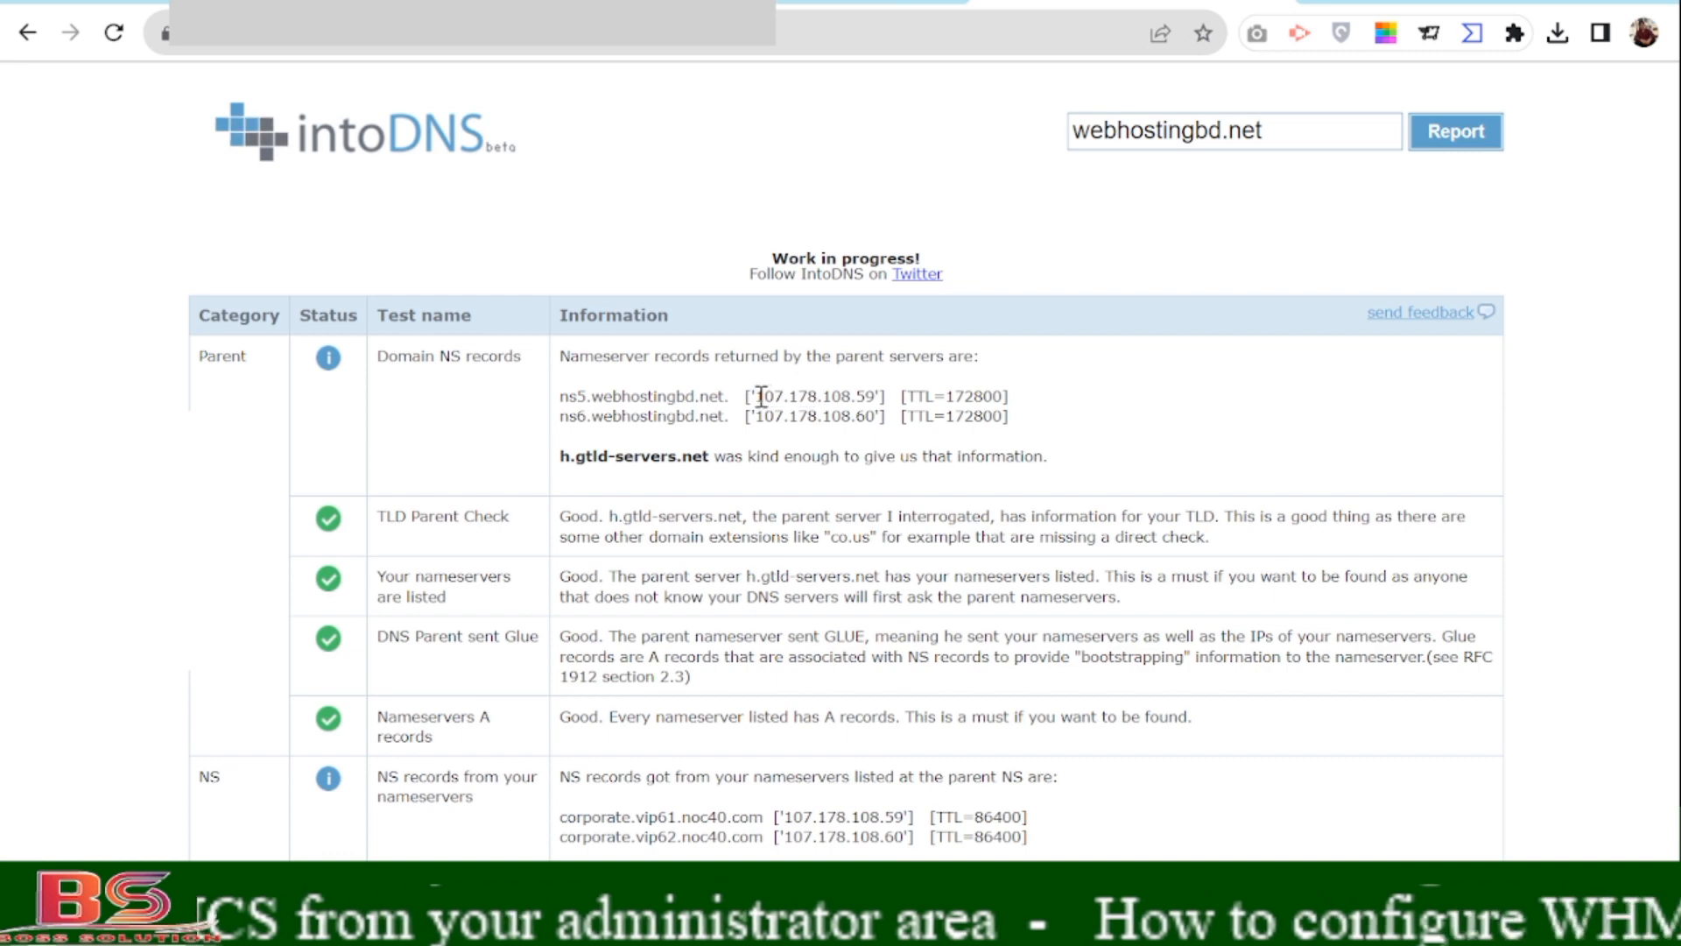
left_click(163, 1)
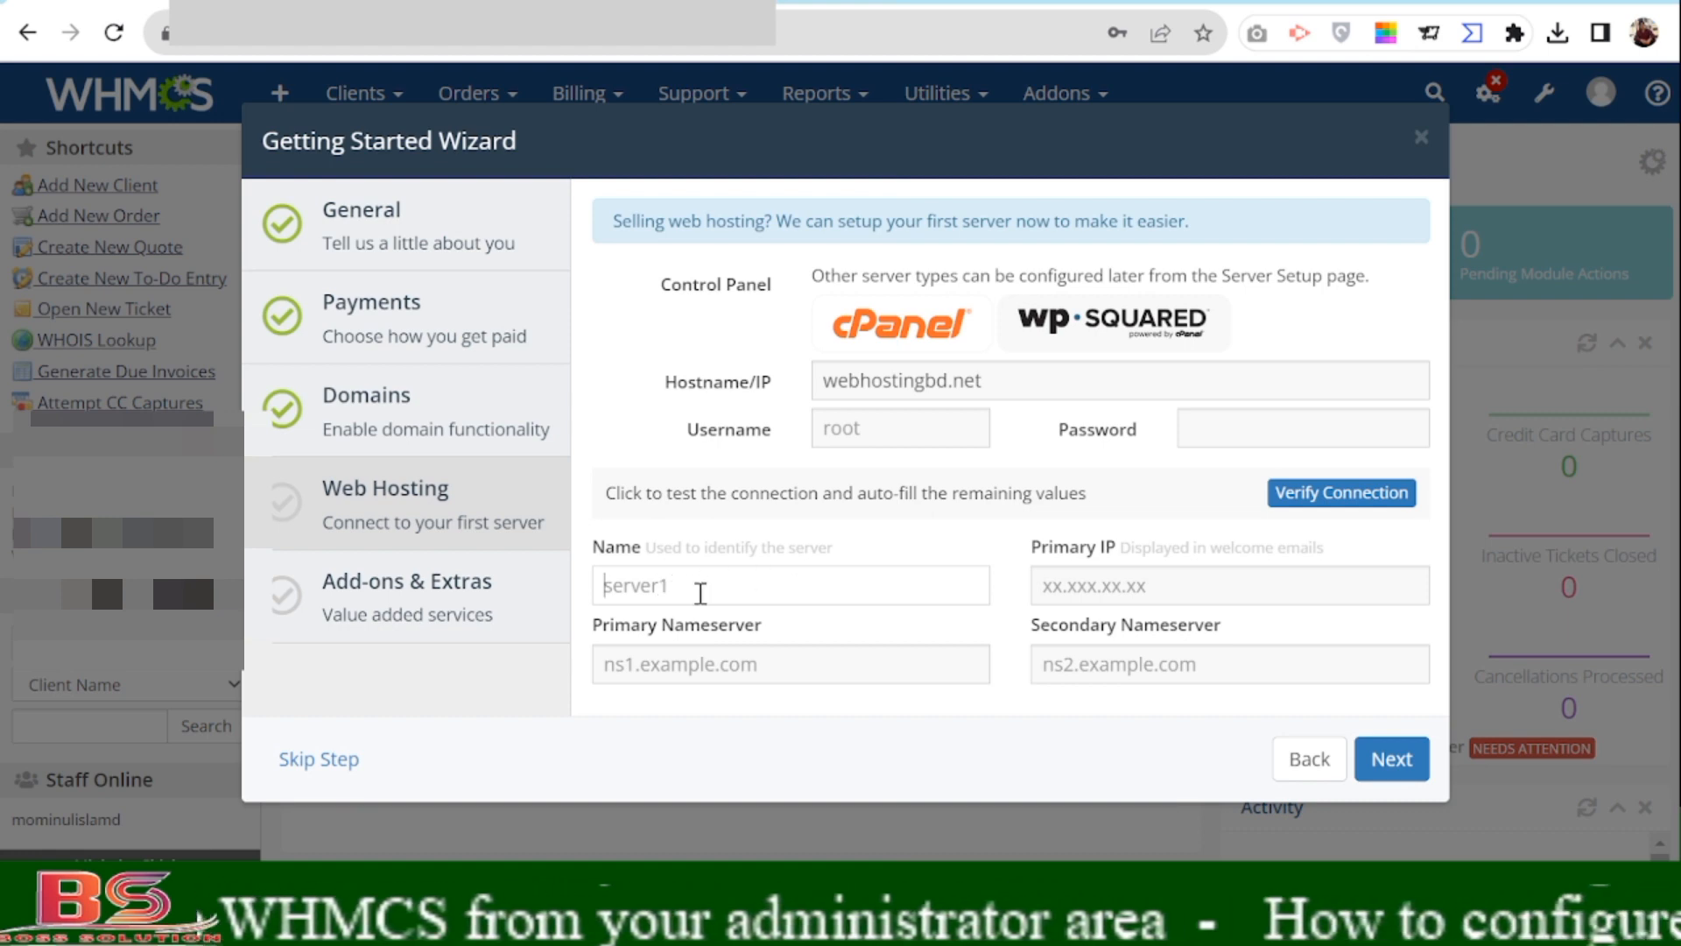
Name the server USA and set the primary nameserver to ns1.webhostingbd.net.
type("U")
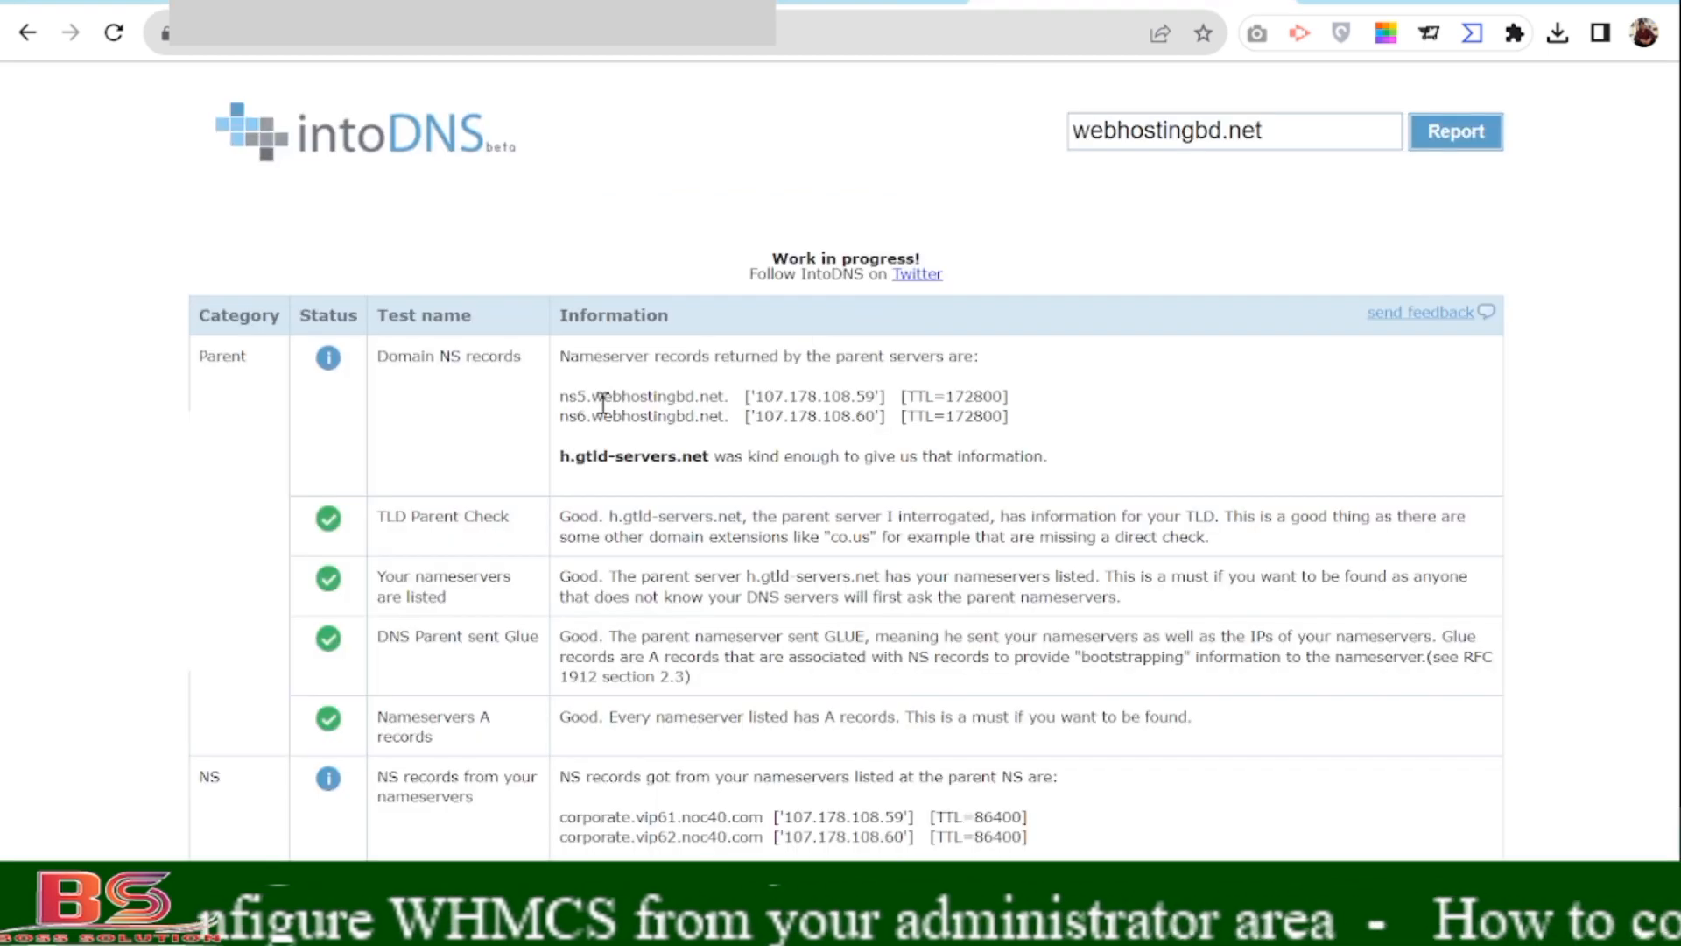
left_click_drag(561, 396, 725, 398)
key("ctrl+c")
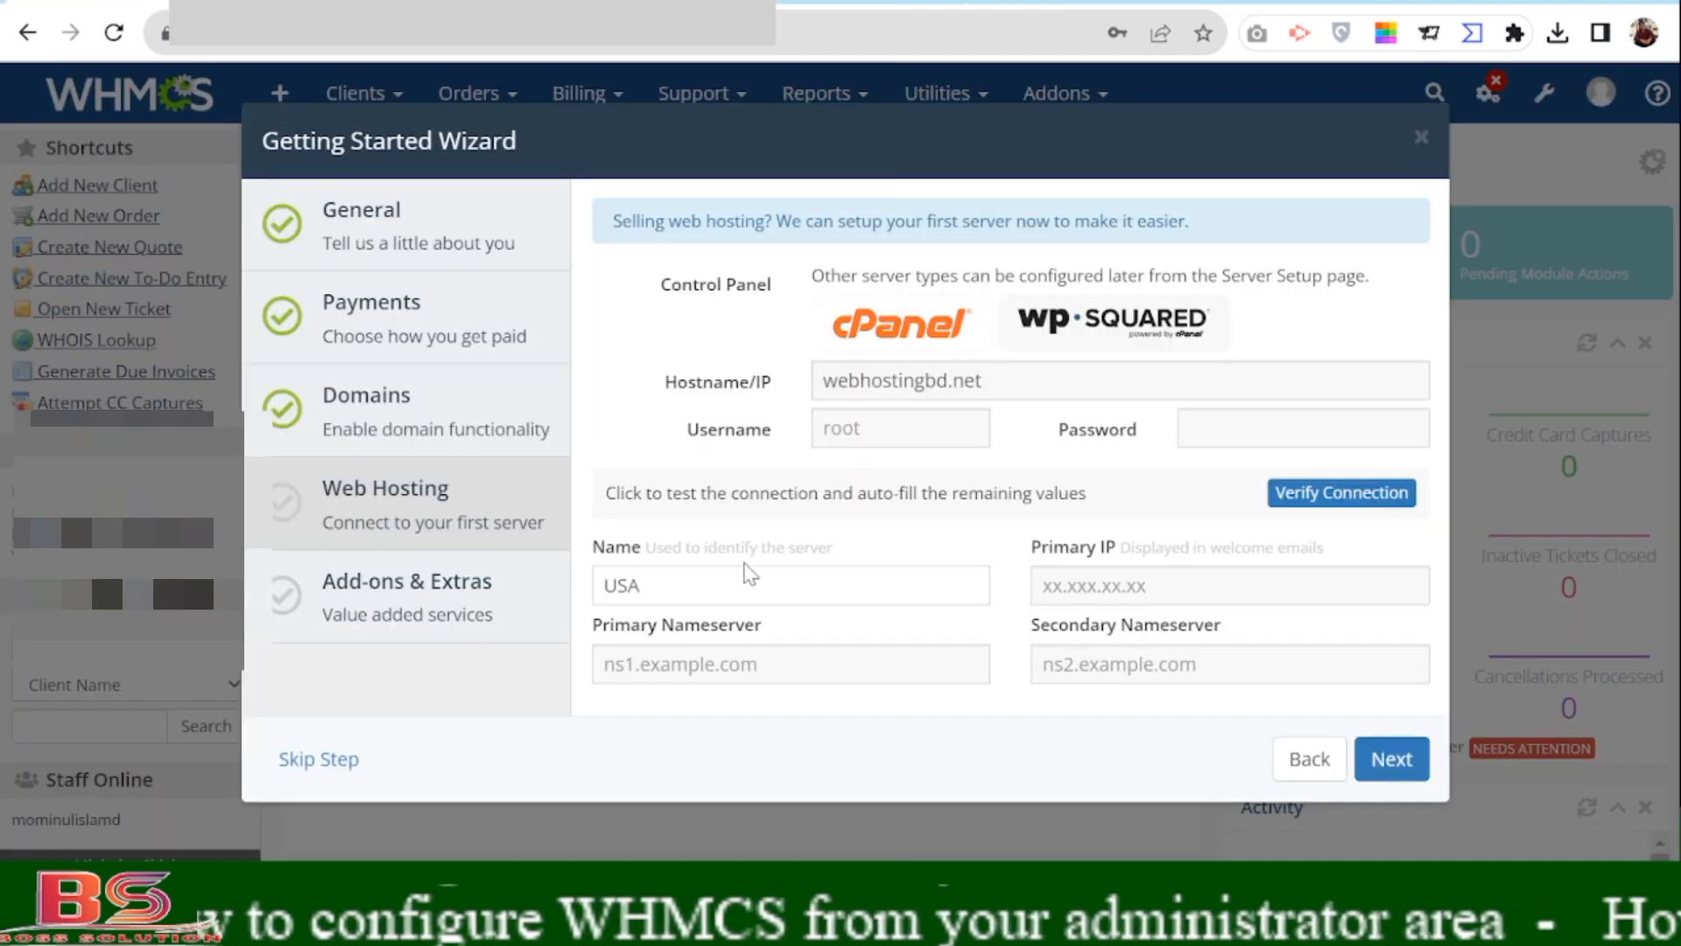
left_click(658, 669)
key("ctrl+v")
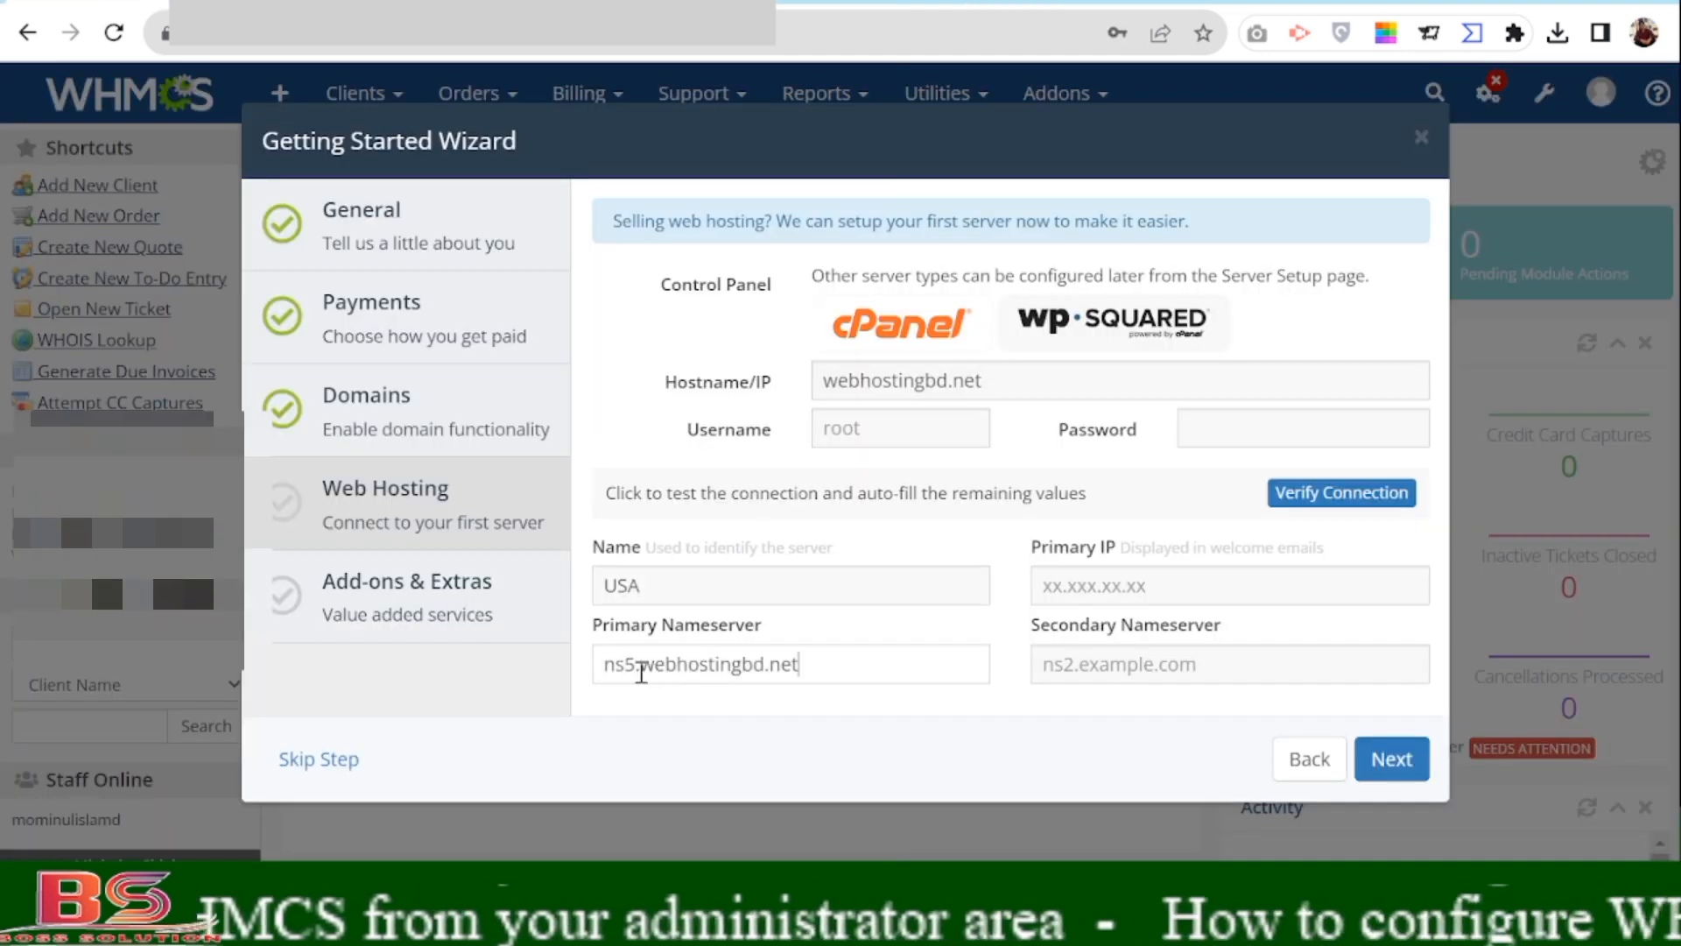
left_click(637, 667)
key("BackSpace")
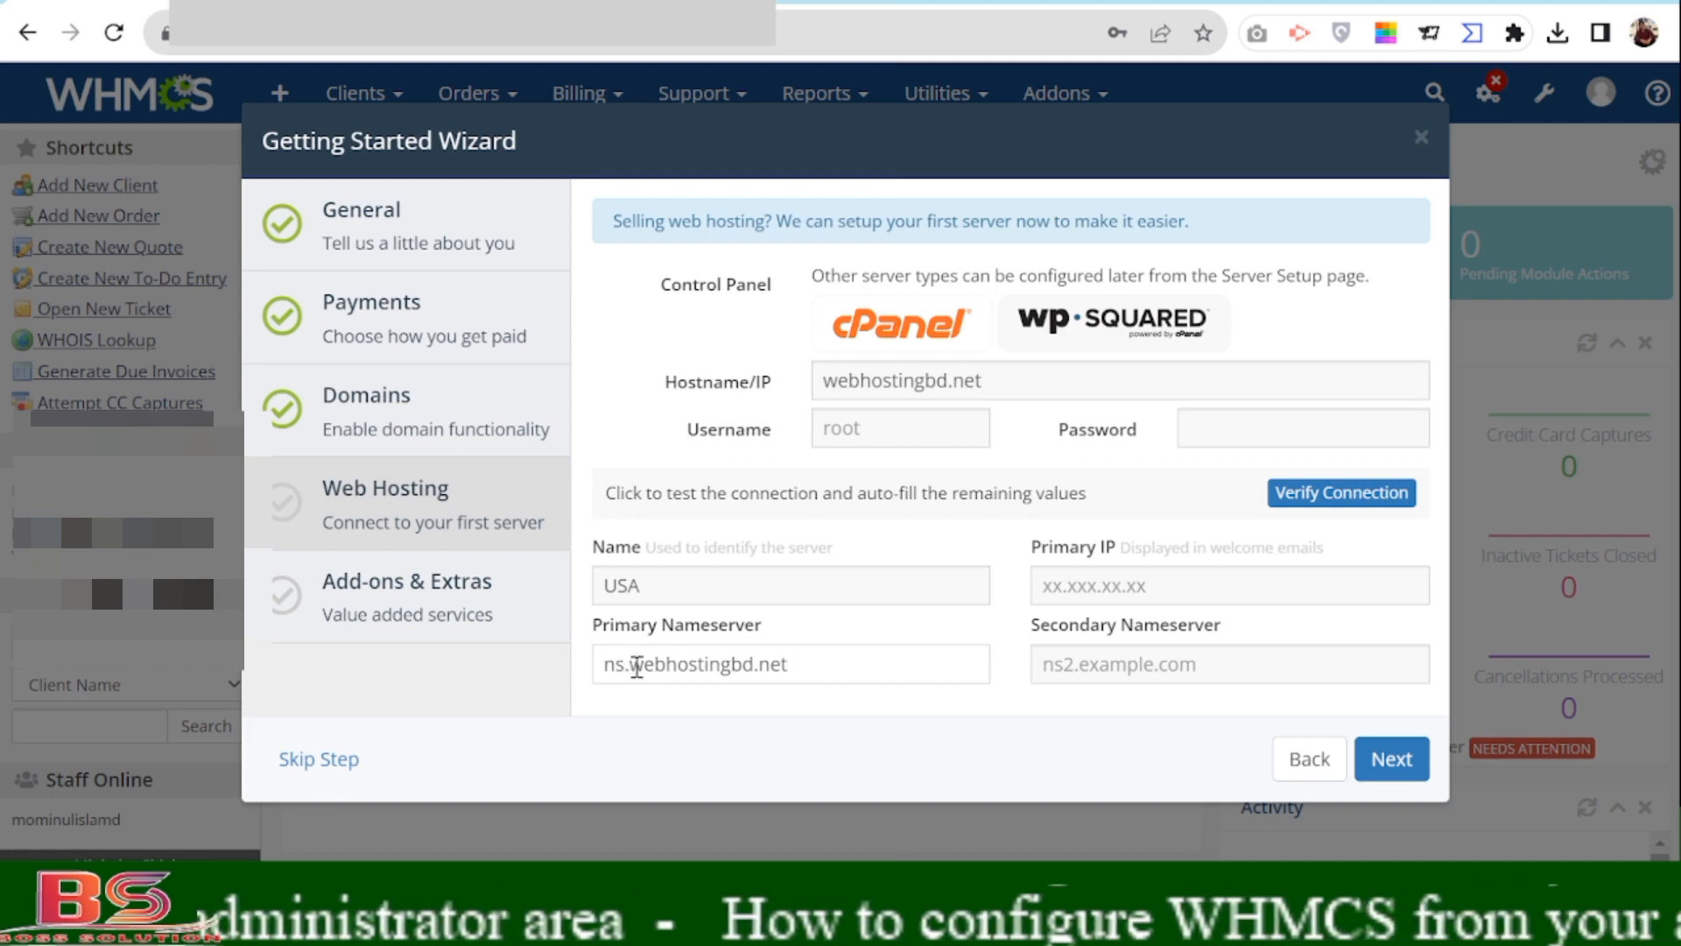
type("1")
Set the secondary nameserver to ns2.webhostingbd.net.
left_click_drag(800, 664, 424, 681)
key("ctrl+c")
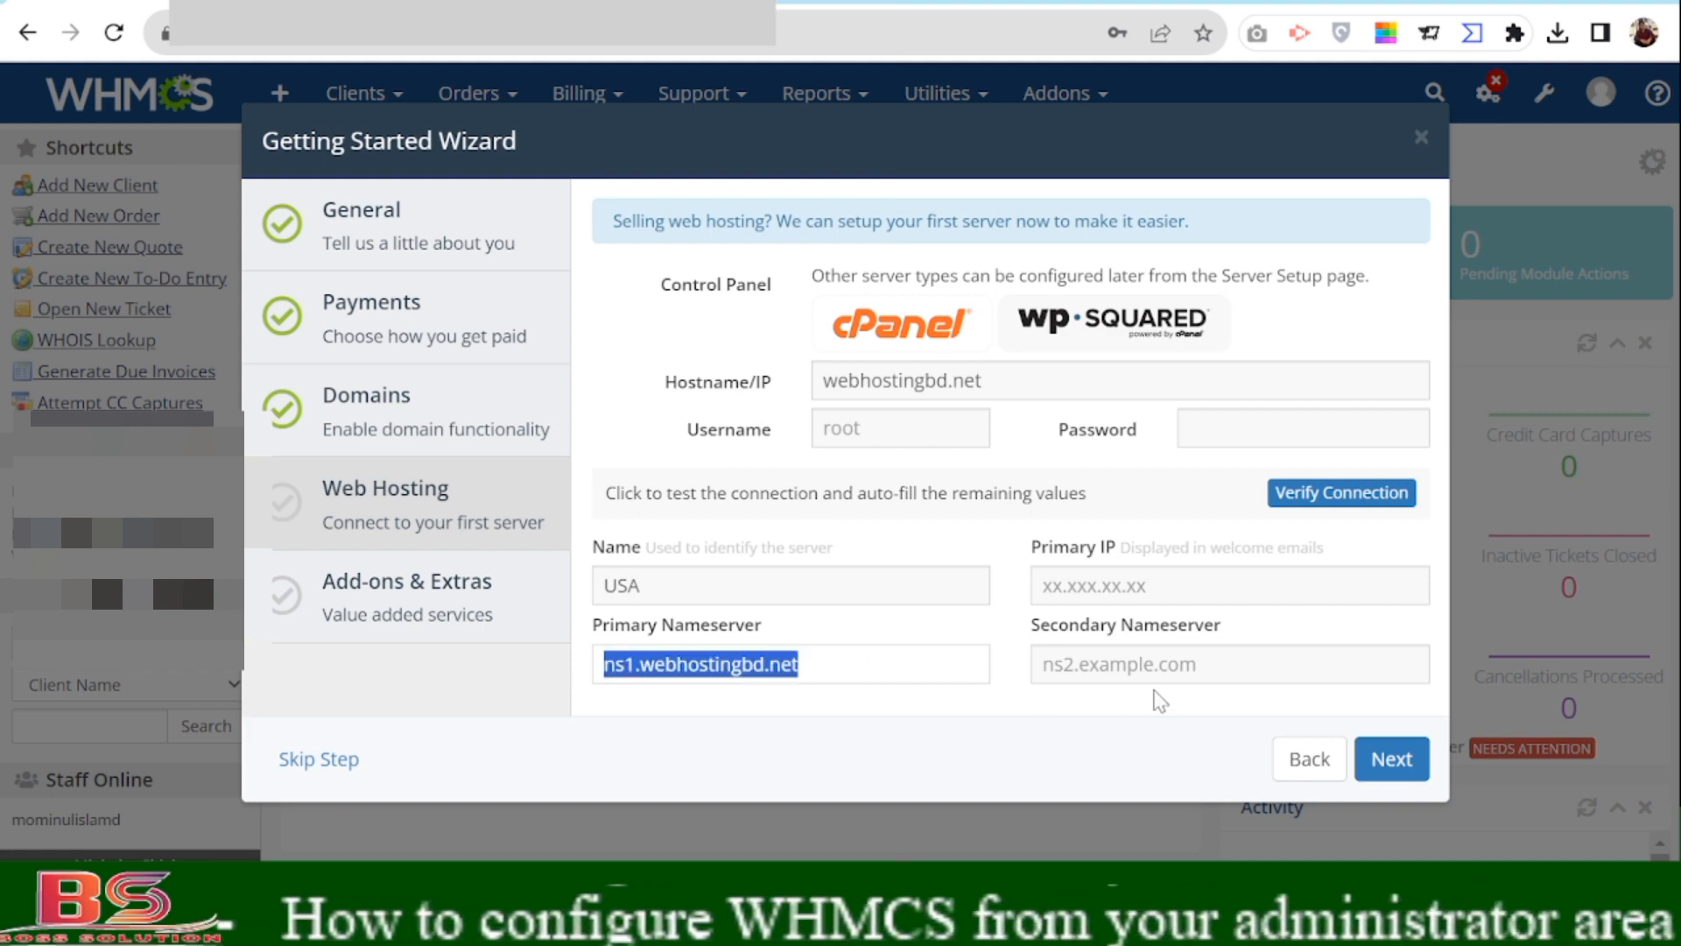
left_click(1168, 655)
key("ctrl+v")
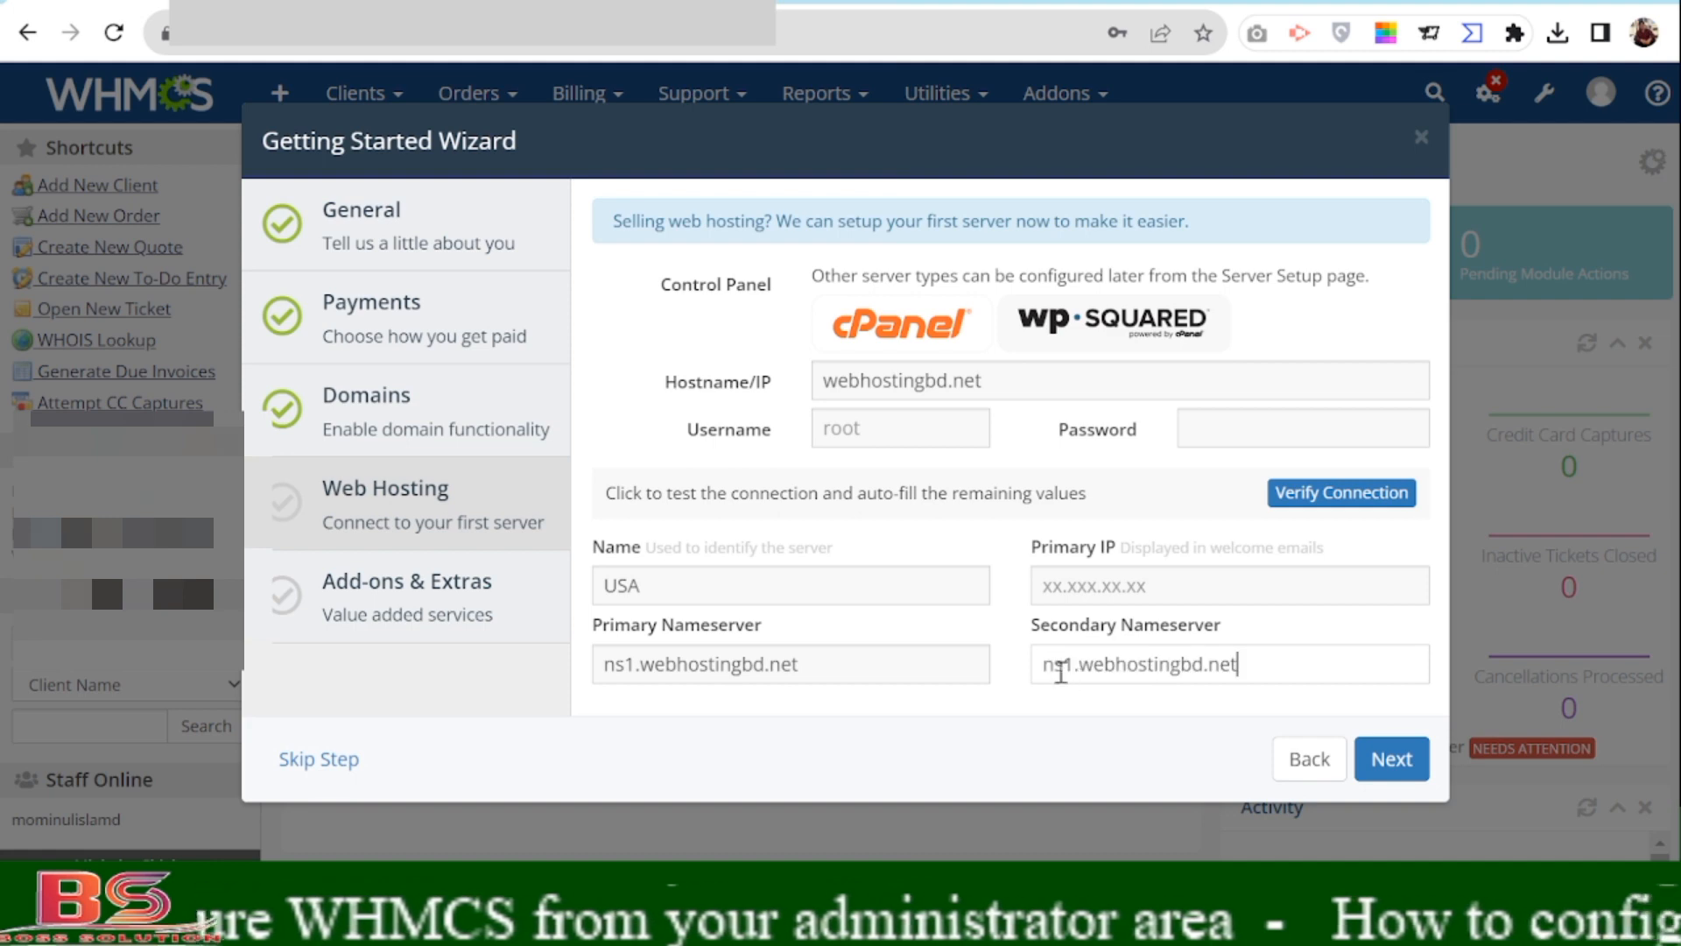
left_click(1060, 668)
key("Delete")
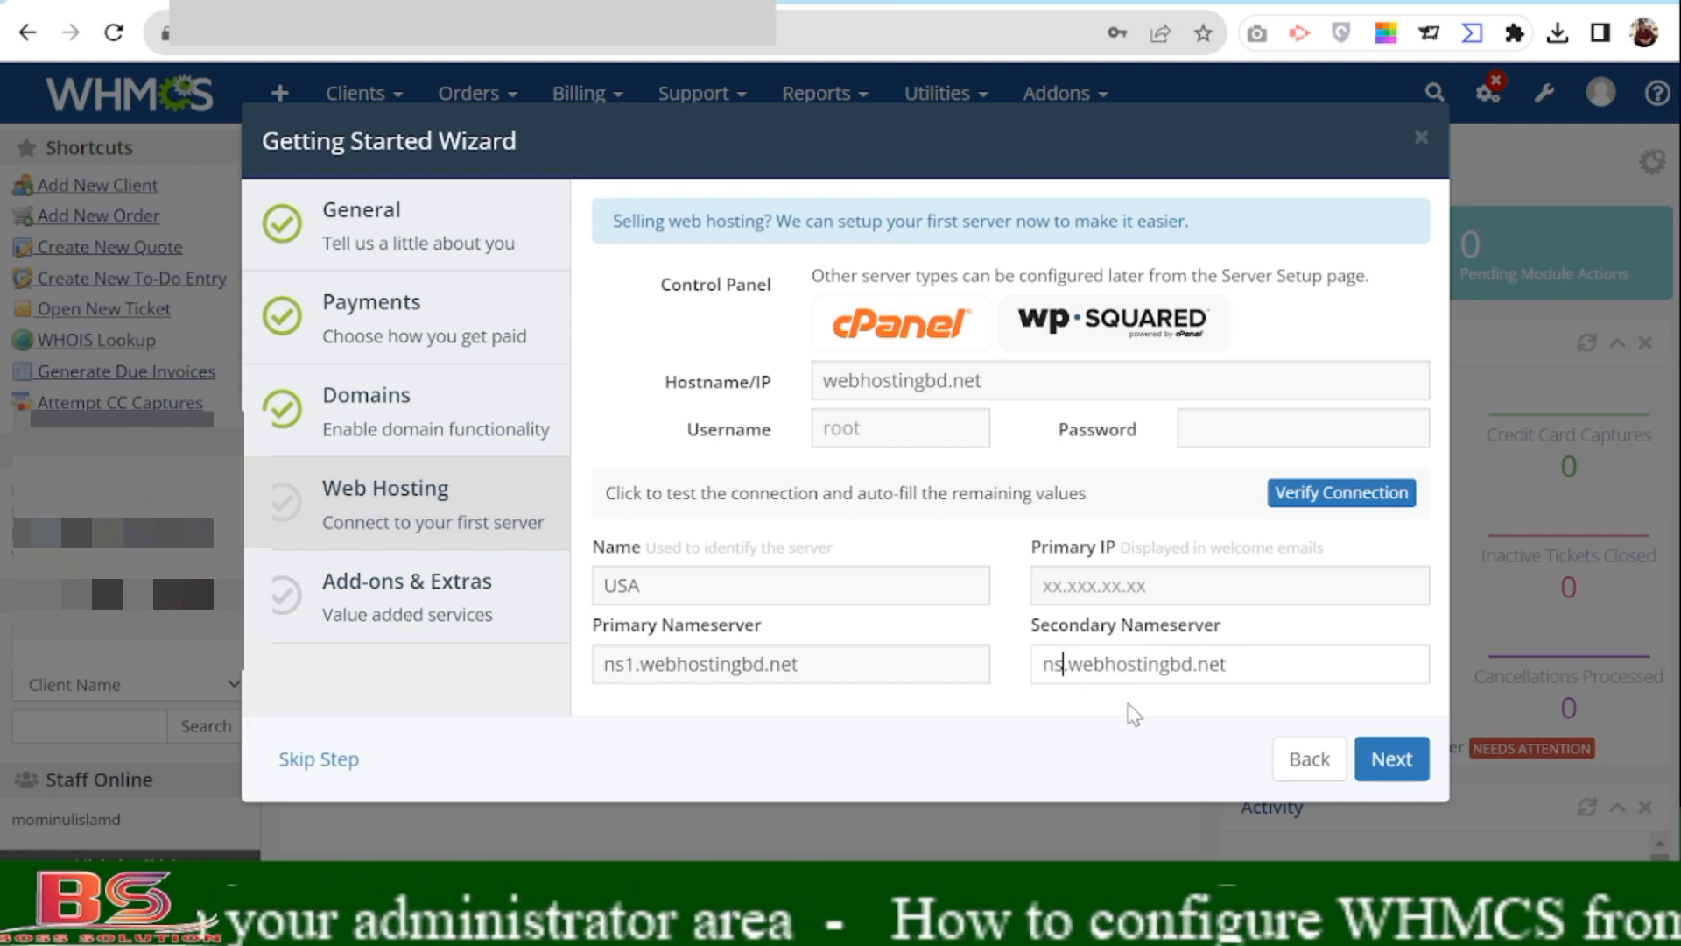
type("2")
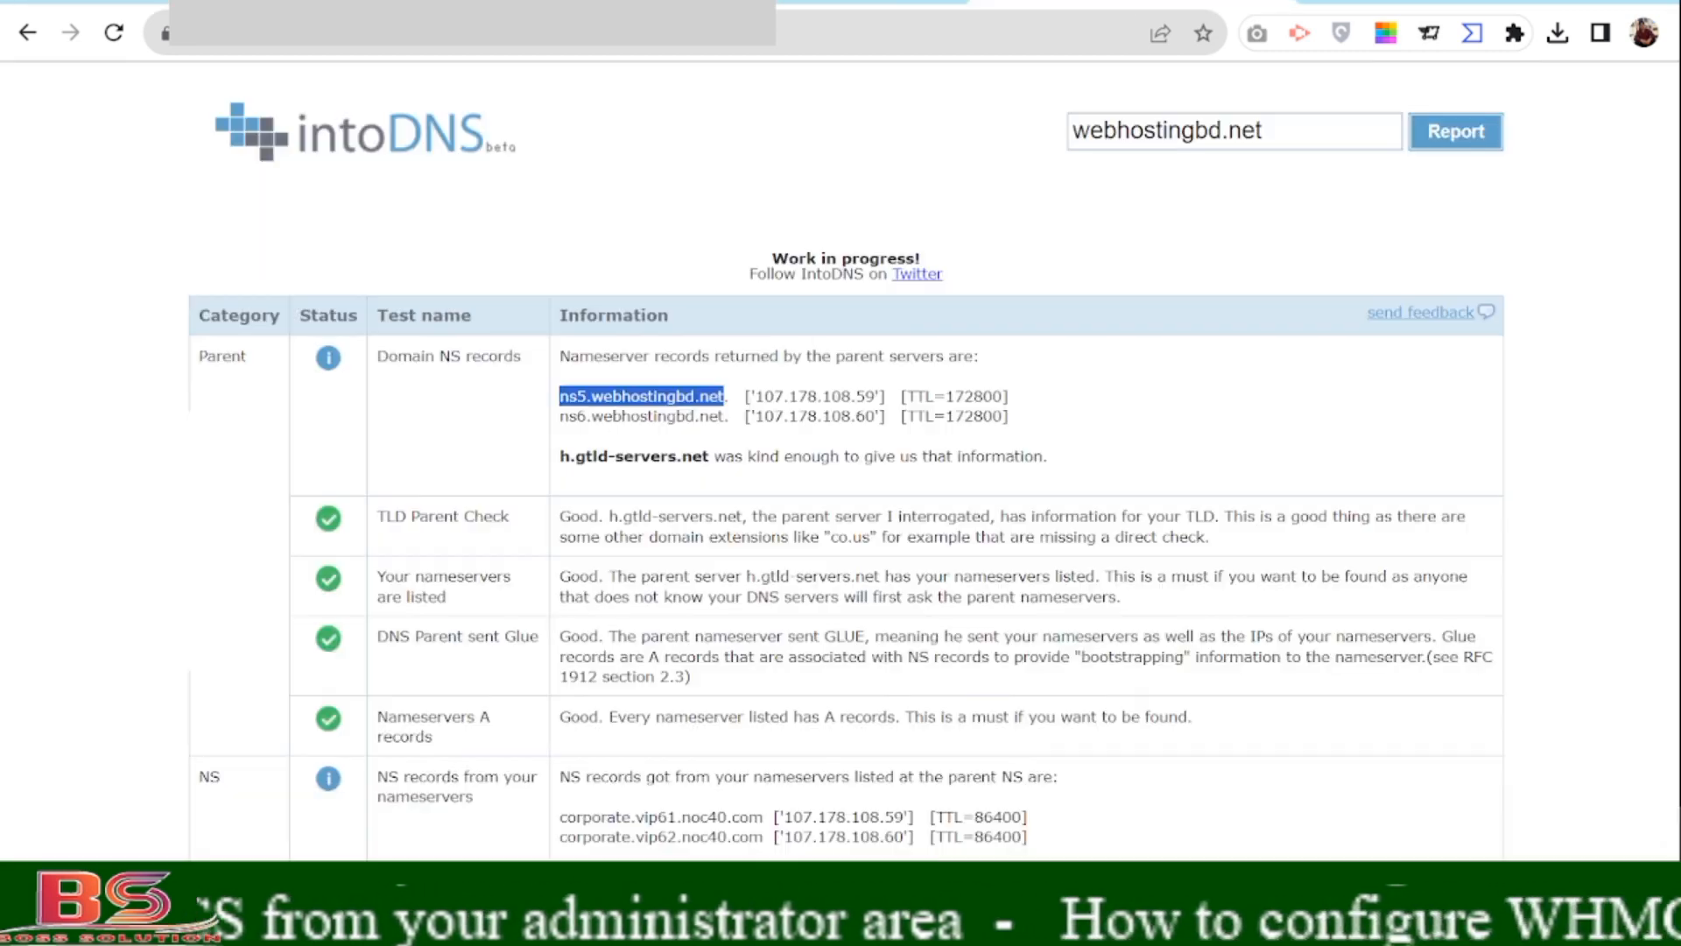
Copy the server IP 107.178.108.59 from the intoDNS report for the Primary IP field.
left_click(1108, 1)
left_click_drag(755, 395, 874, 395)
key("ctrl+c")
key("ctrl+Tab")
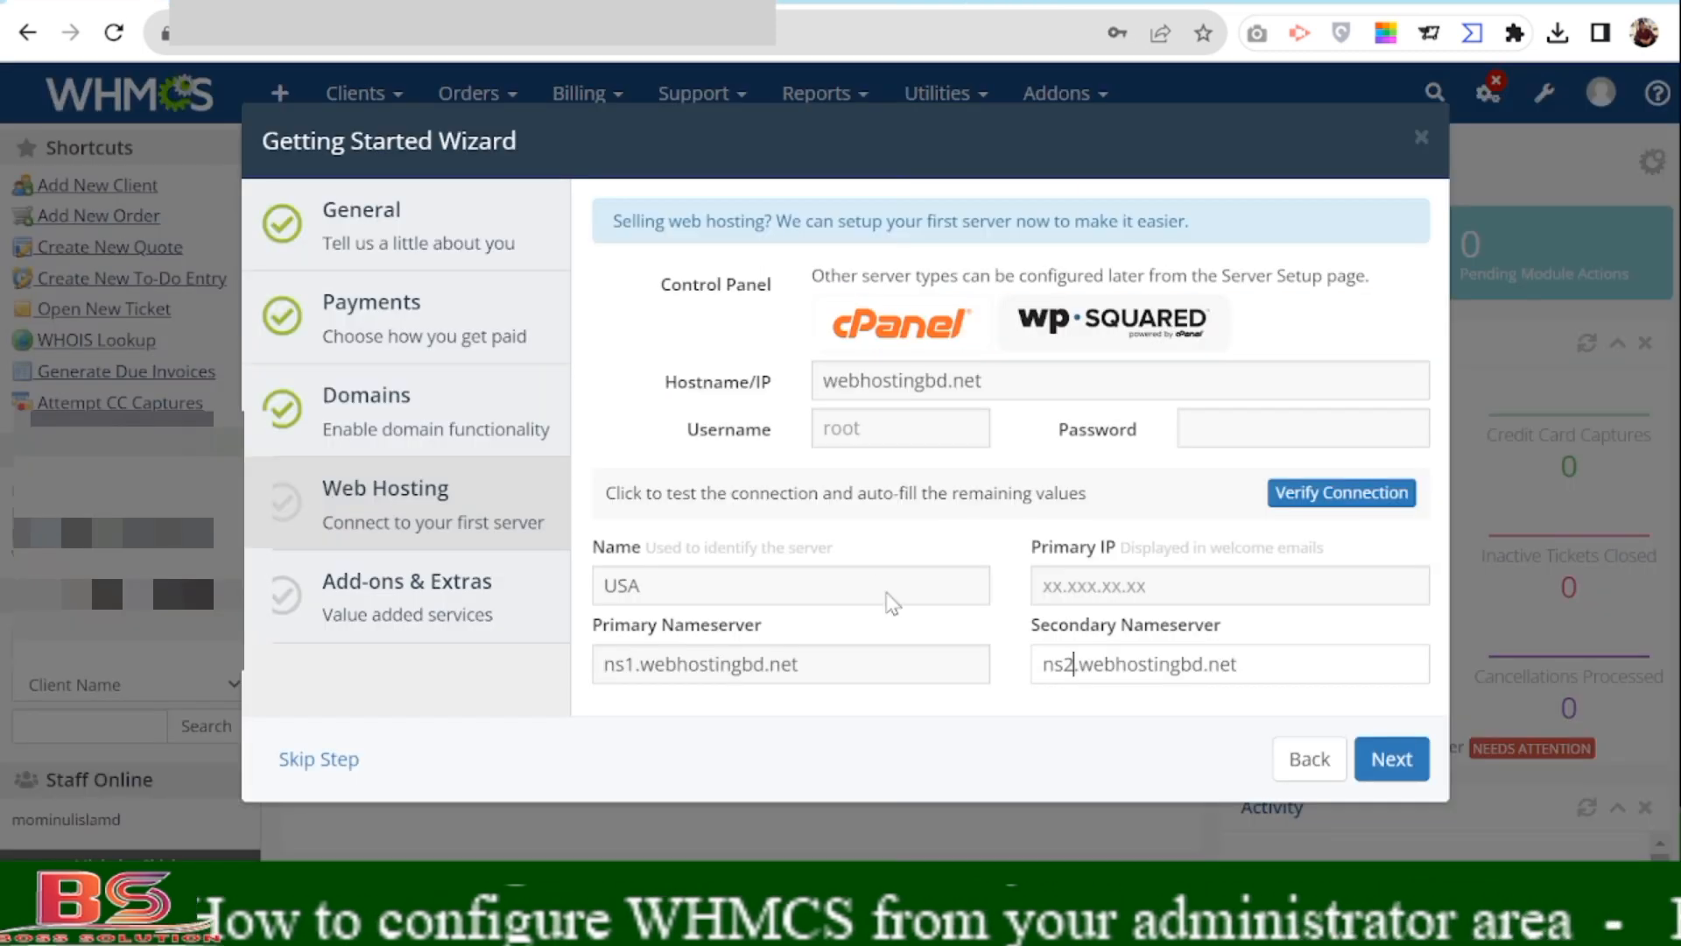
left_click(1130, 581)
Enter 107.178.108.59 as the Primary IP and fill in the server's root password.
key("ctrl+v")
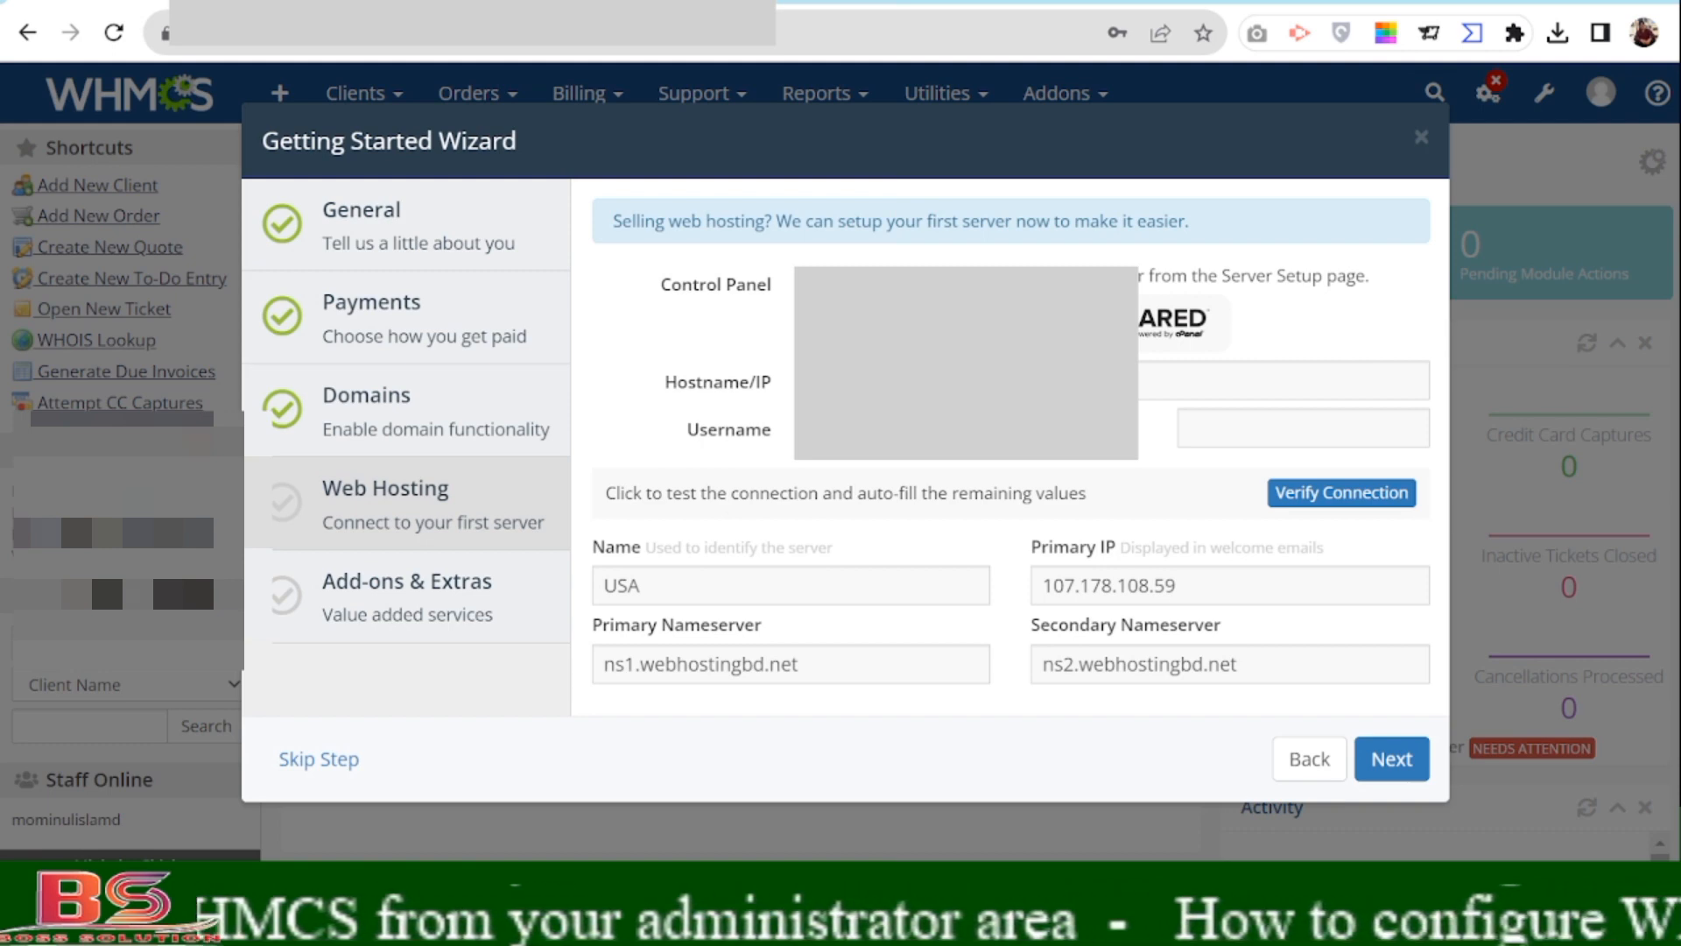
left_click(1246, 435)
key("ctrl+v")
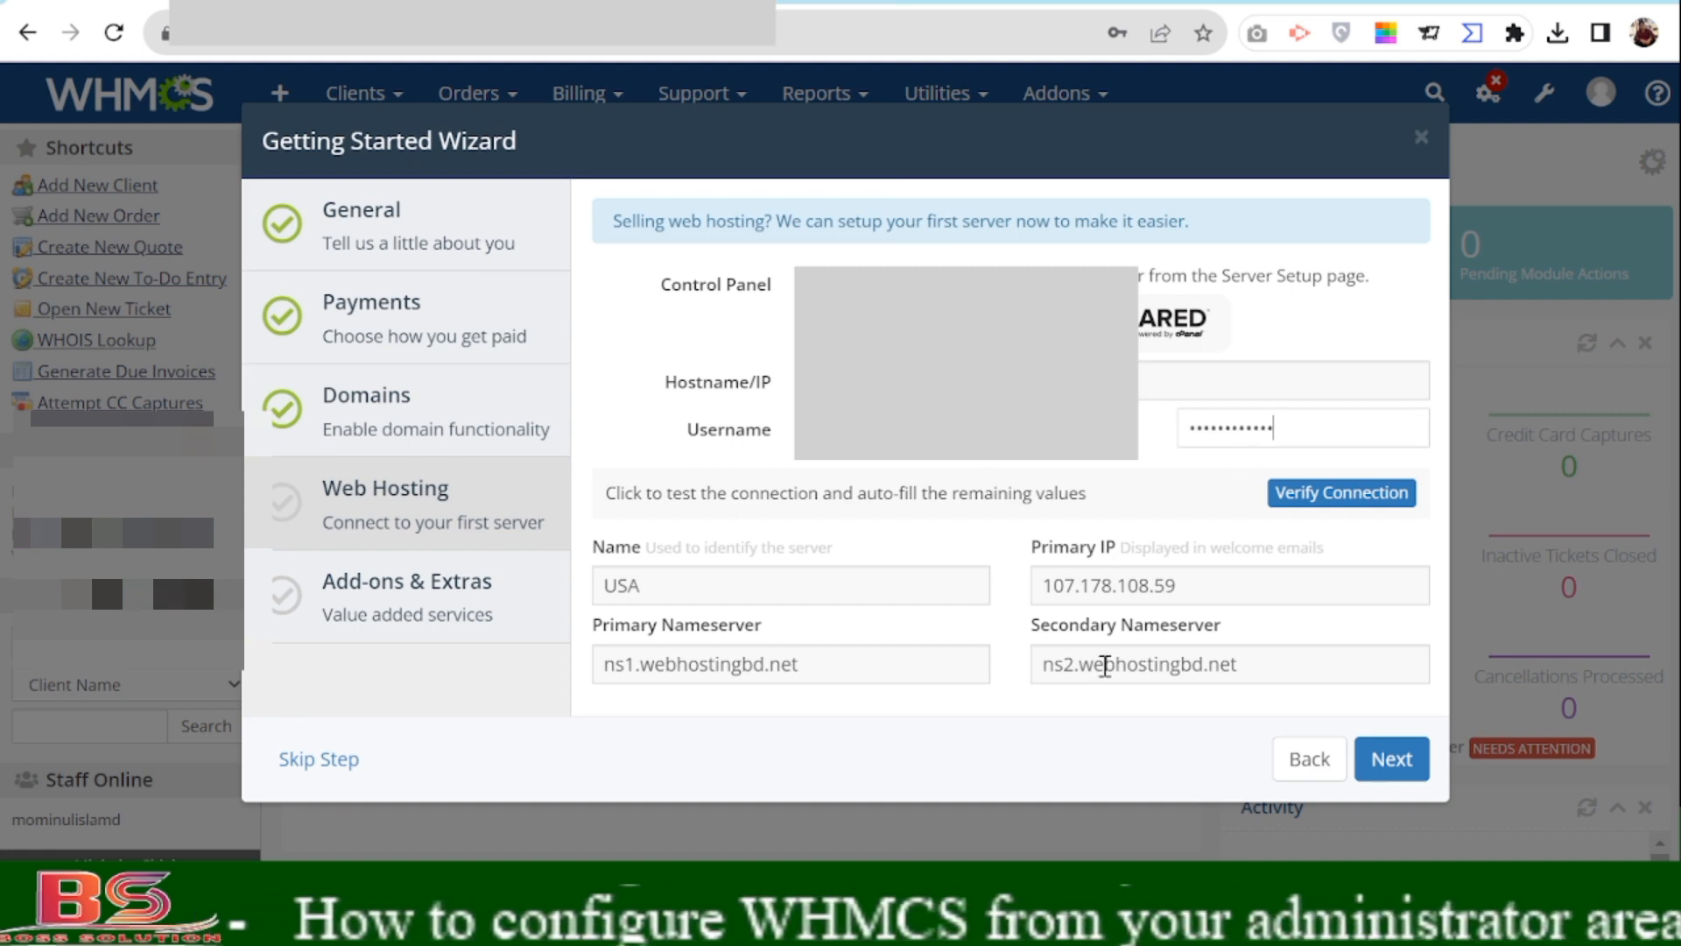
left_click_drag(1197, 578, 1033, 585)
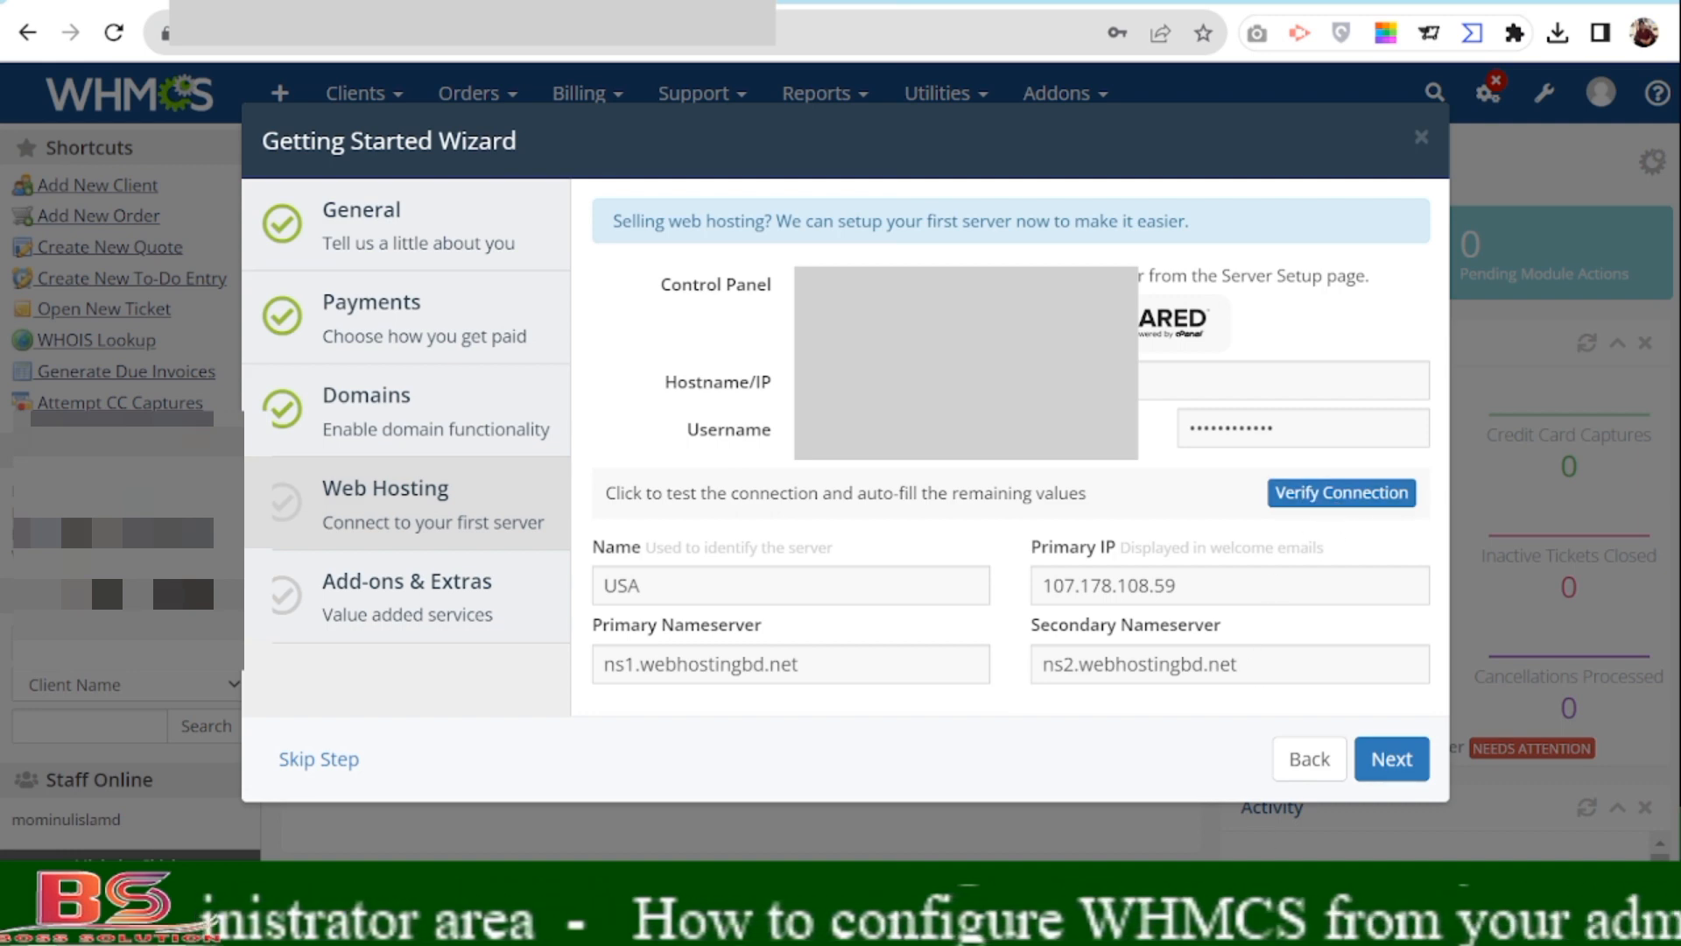
Run Verify Connection and confirm the 'Connection Successful!' banner for the cPanel server.
left_click(1331, 497)
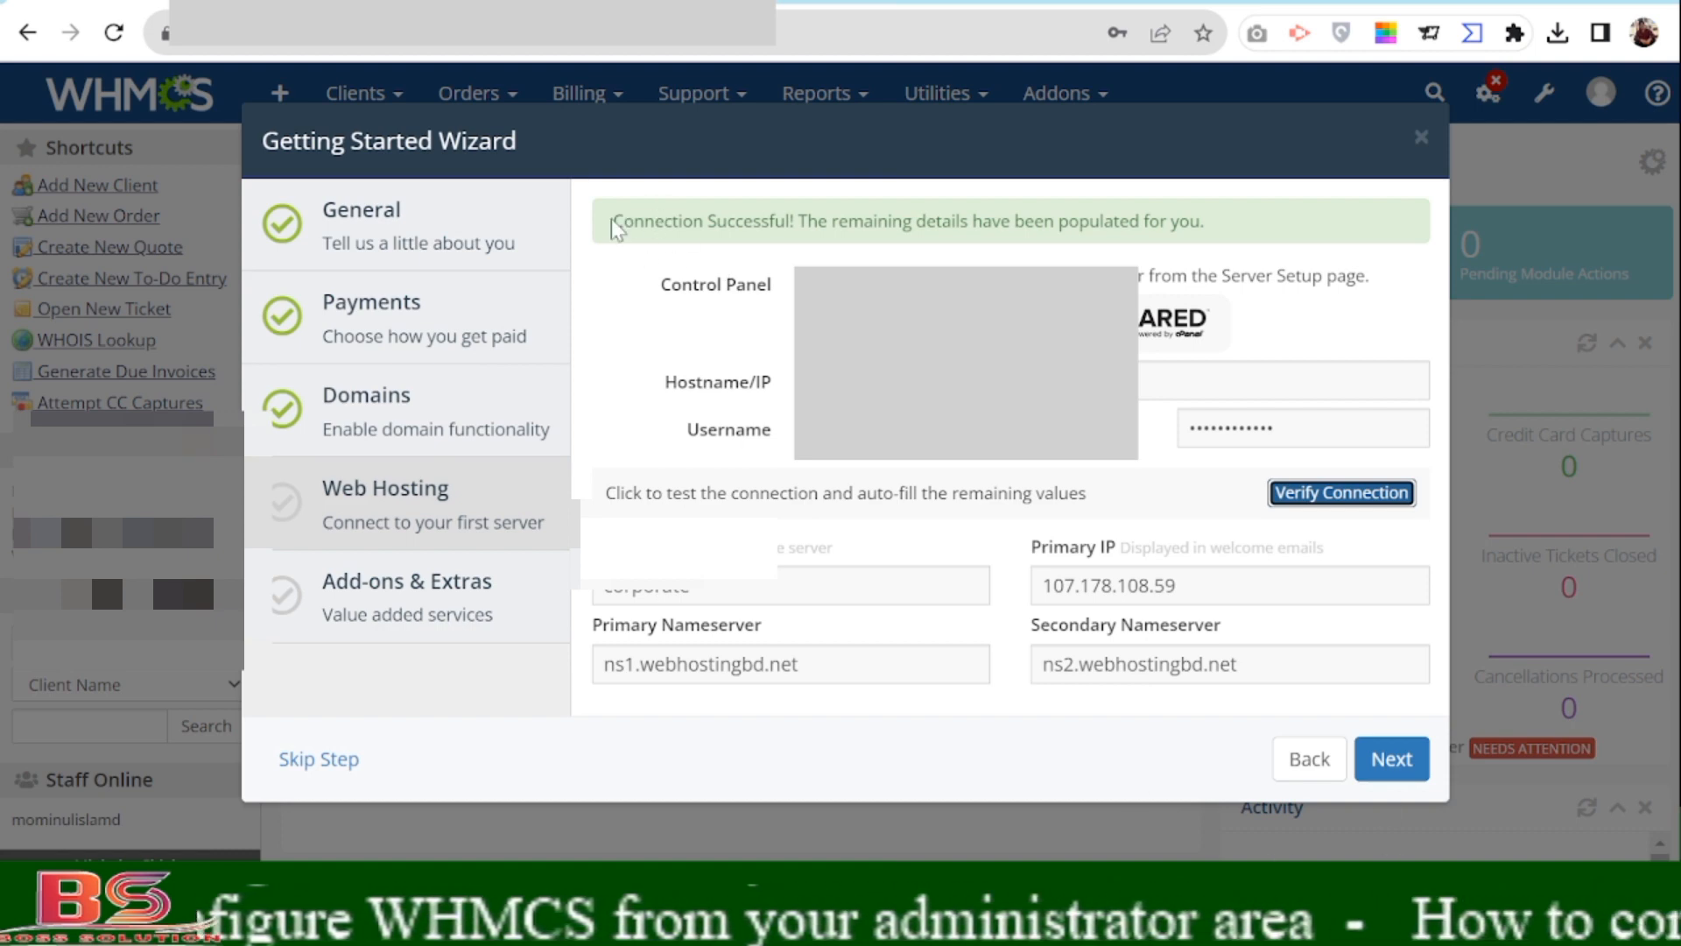
left_click_drag(603, 232, 1239, 248)
left_click(1169, 228)
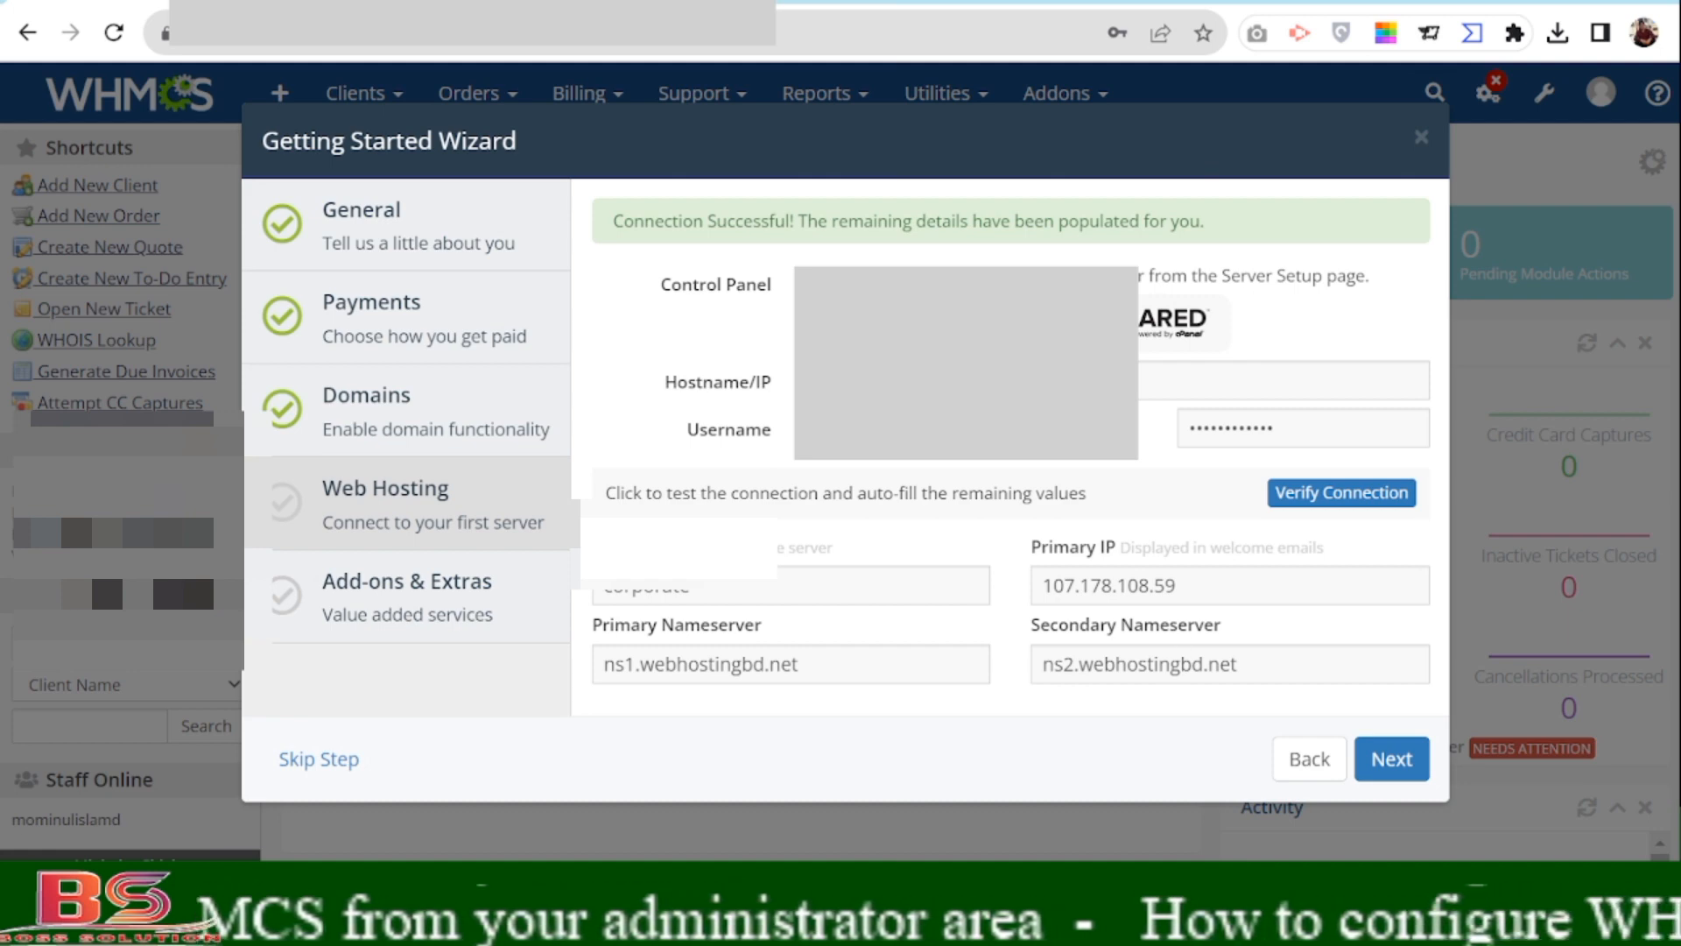
left_click_drag(610, 221, 1223, 233)
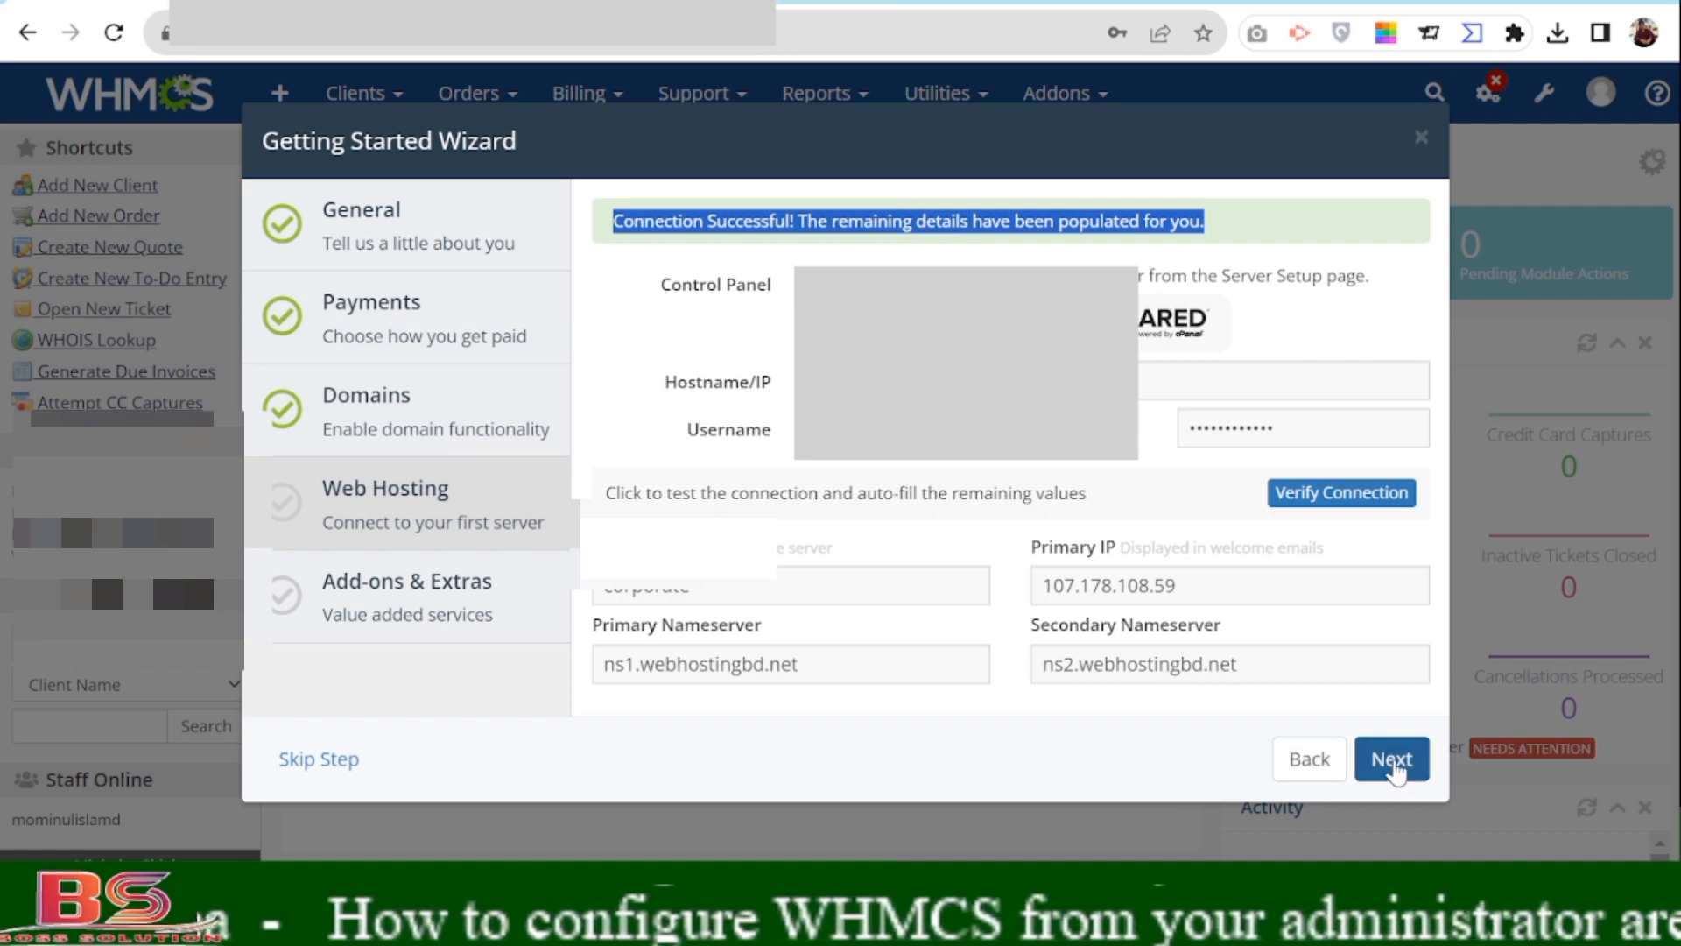
Advance past the Web Hosting and MarketConnect add-ons pages to reach Setup Complete.
left_click(1393, 764)
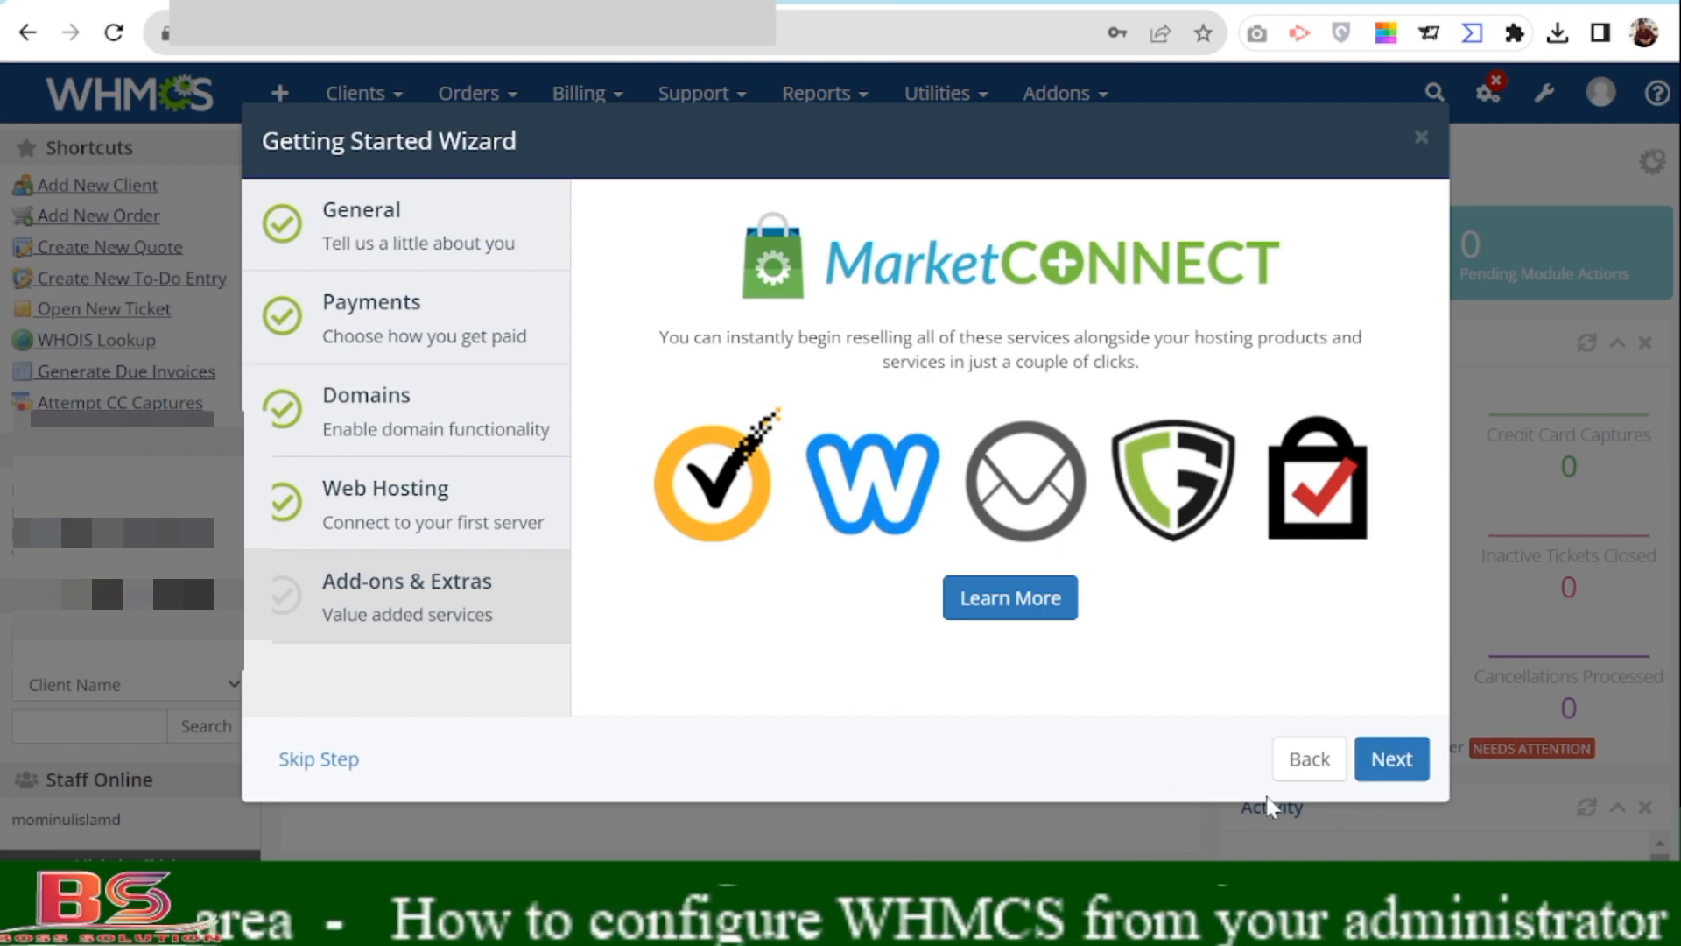
left_click(1391, 761)
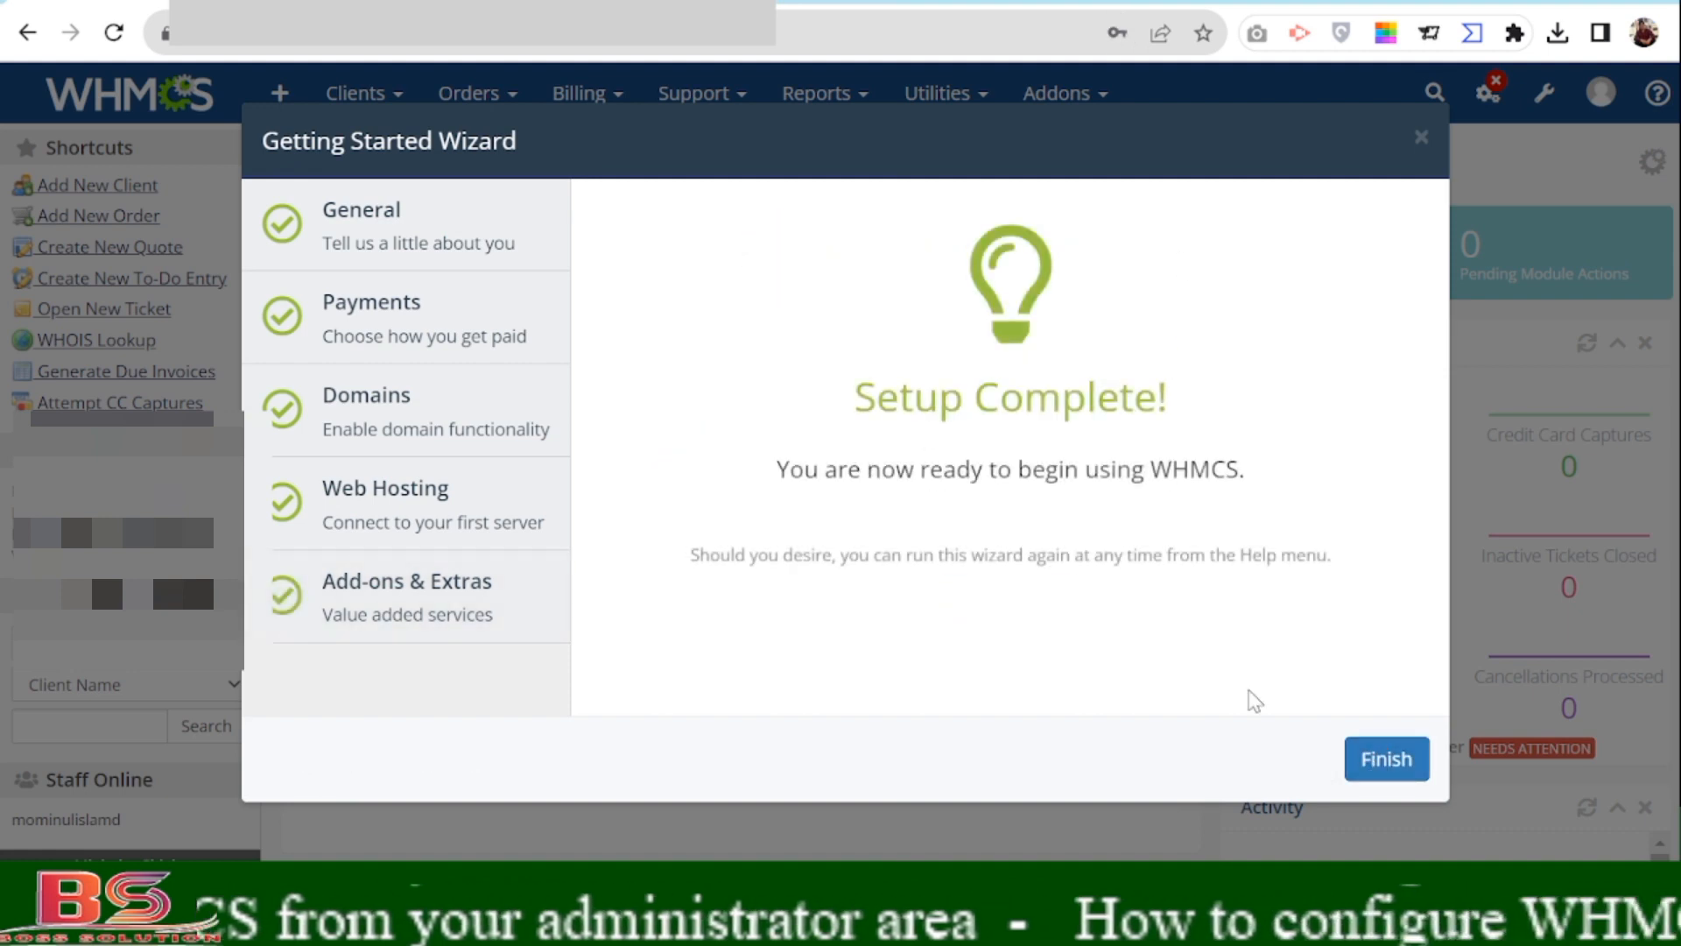
Finish the wizard, reload the dashboard and dismiss the 'Thank you for Using WHMCS' popup.
left_click(1389, 767)
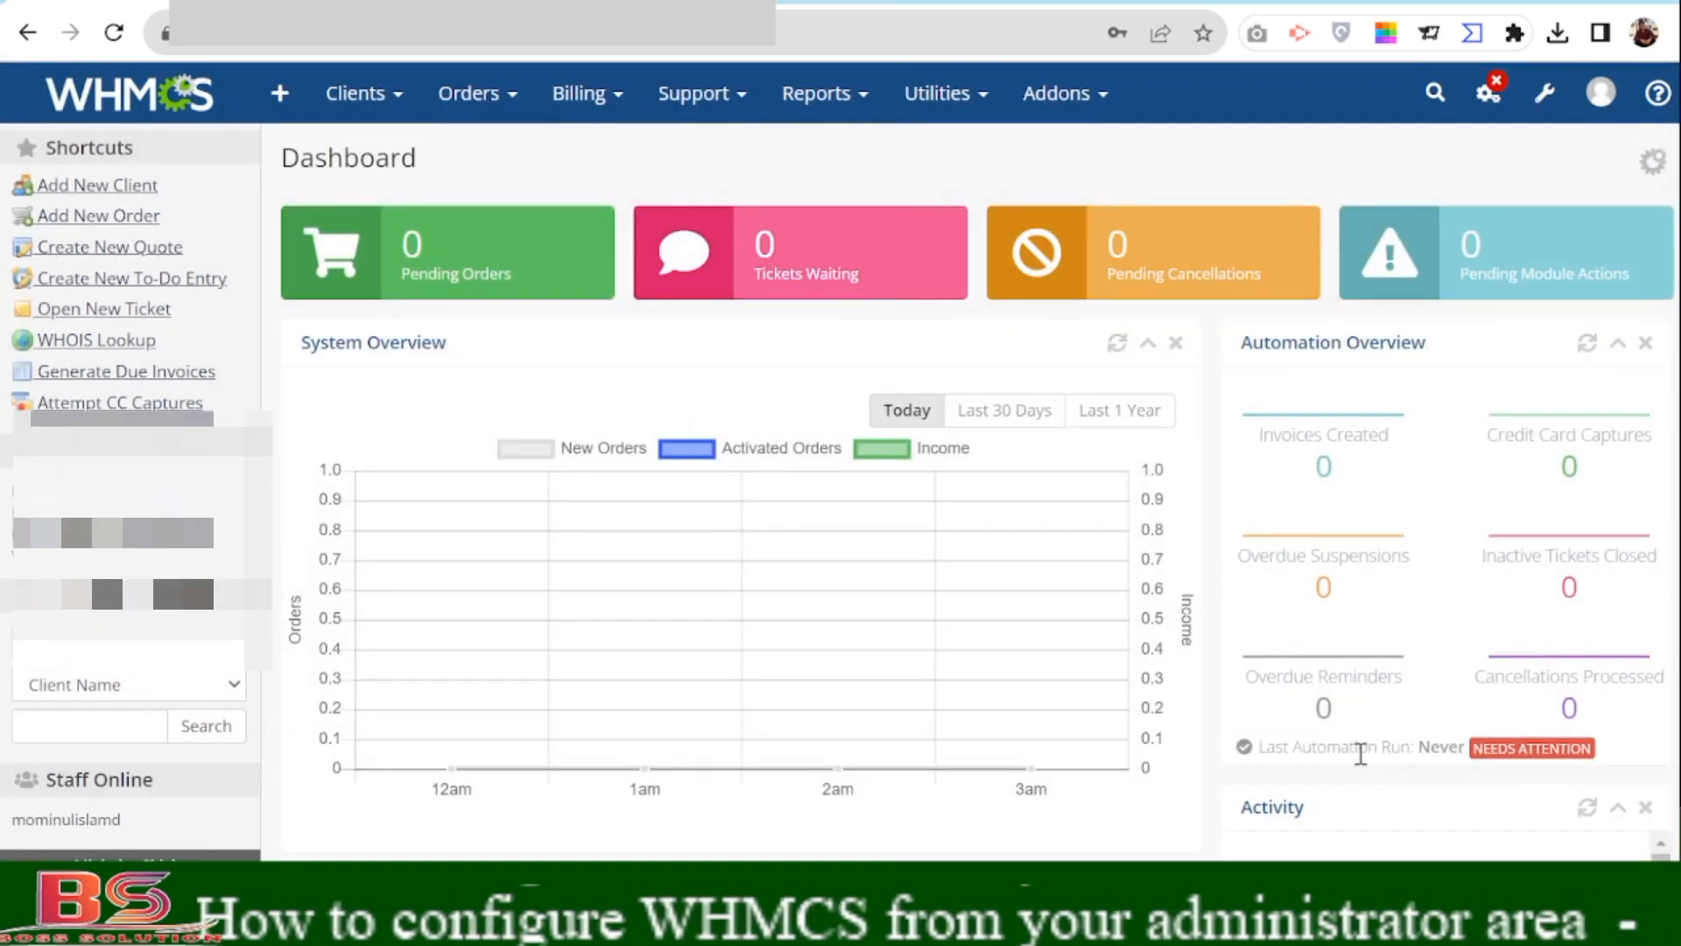
left_click(149, 94)
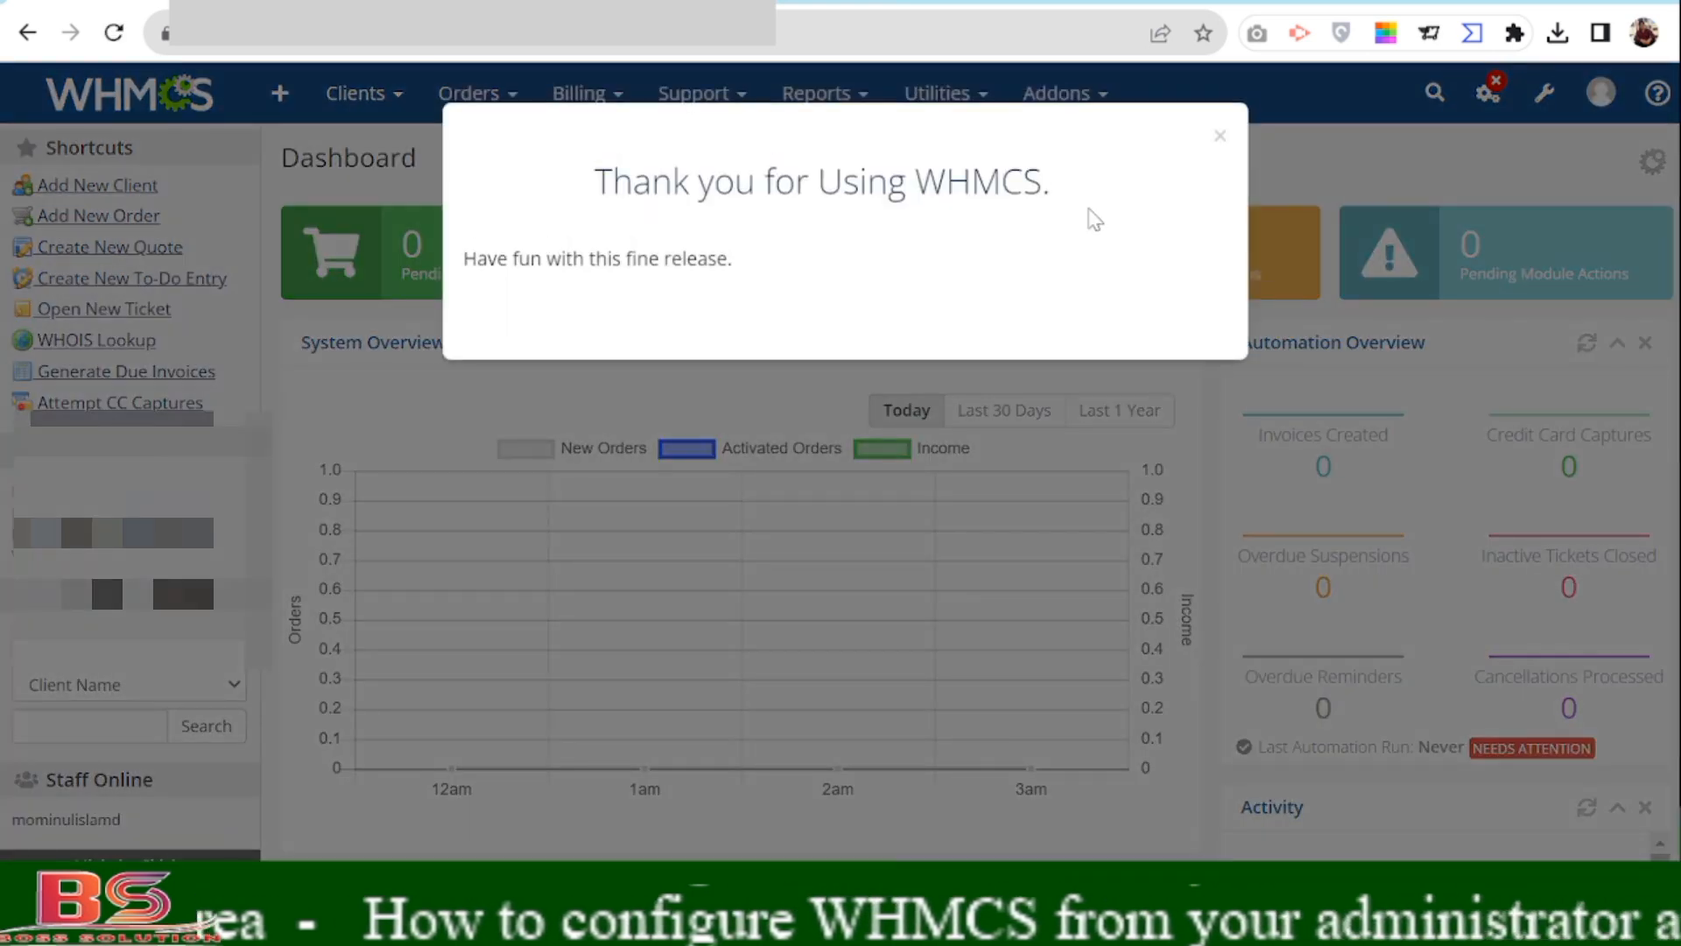
left_click(1219, 121)
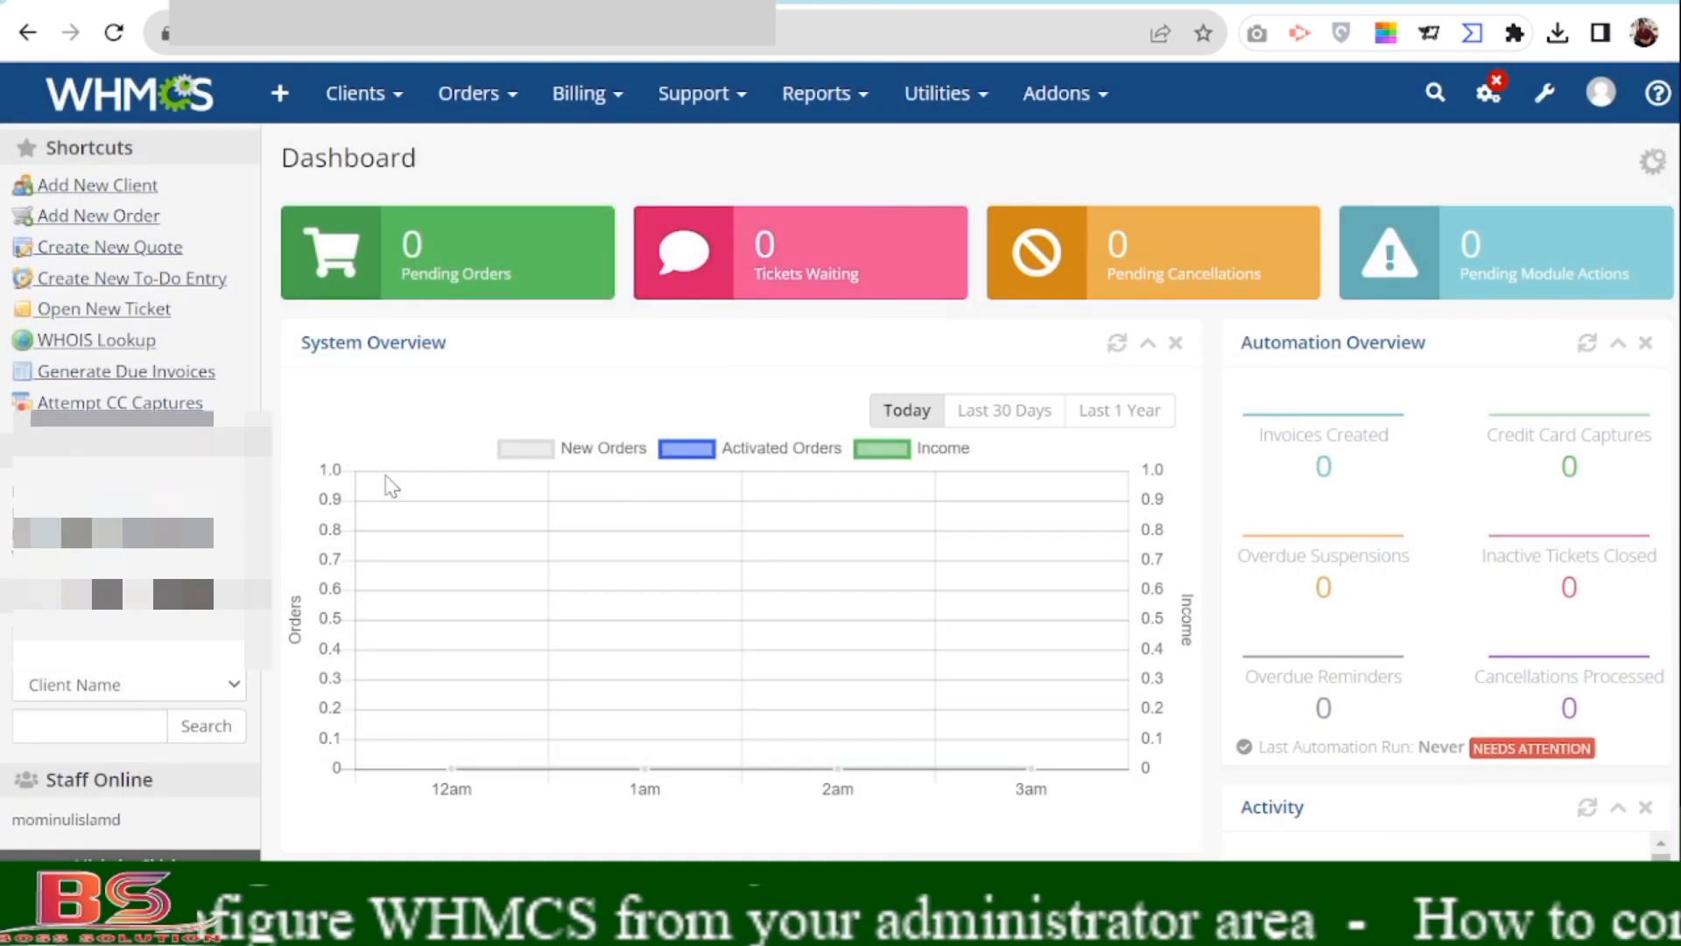